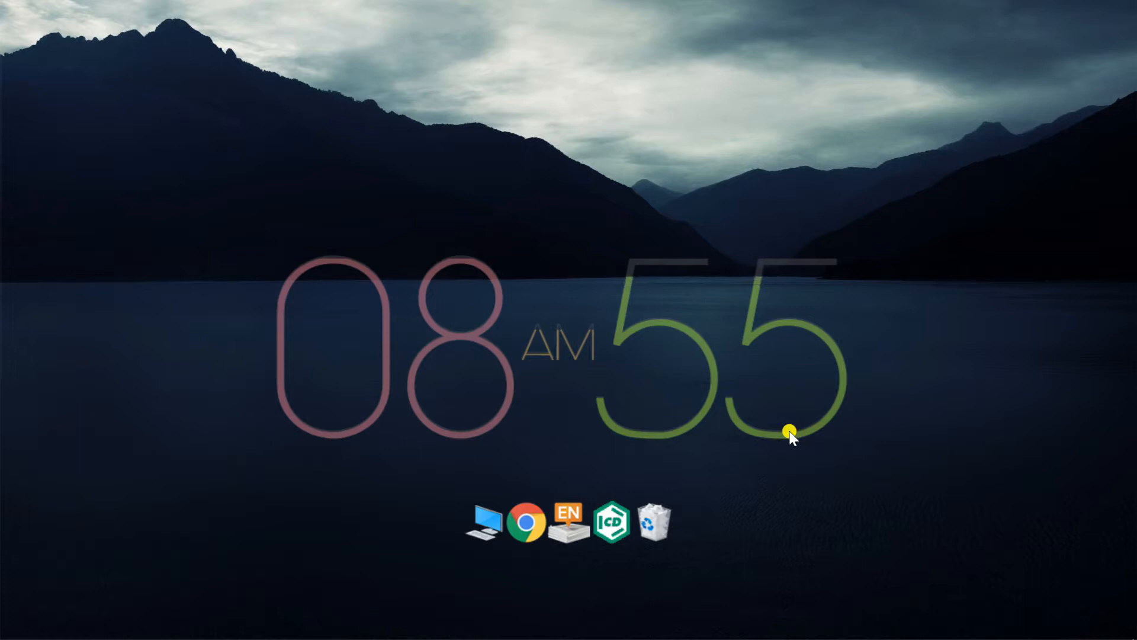
Switch to Word and review the numbered list of five social sharing plugins, then minimize the document
mouse_move(594, 638)
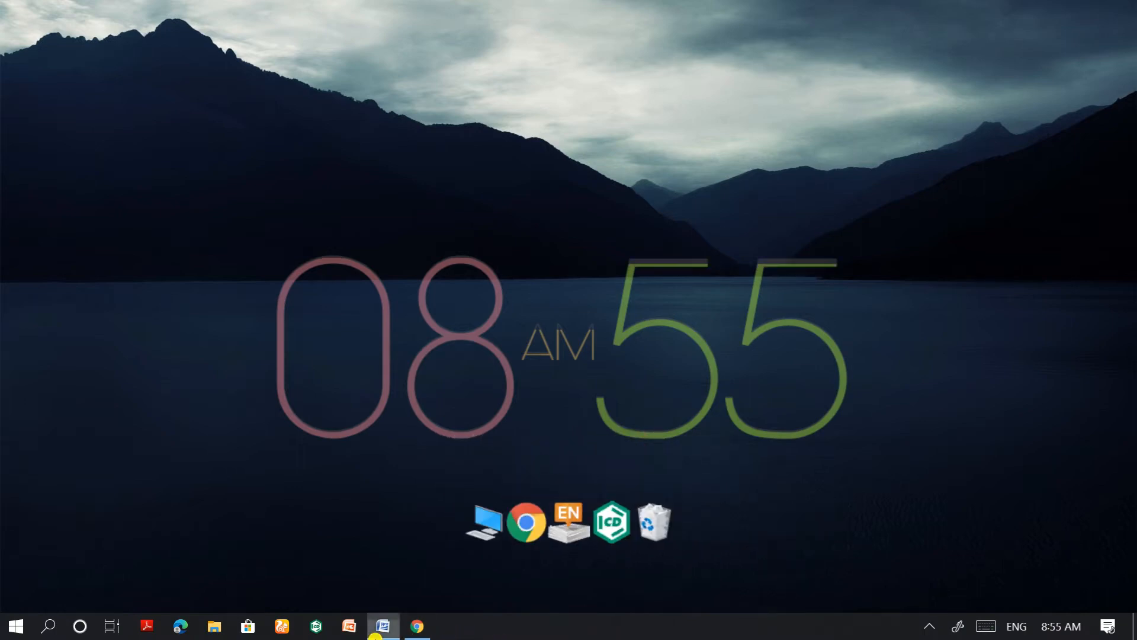
left_click(384, 626)
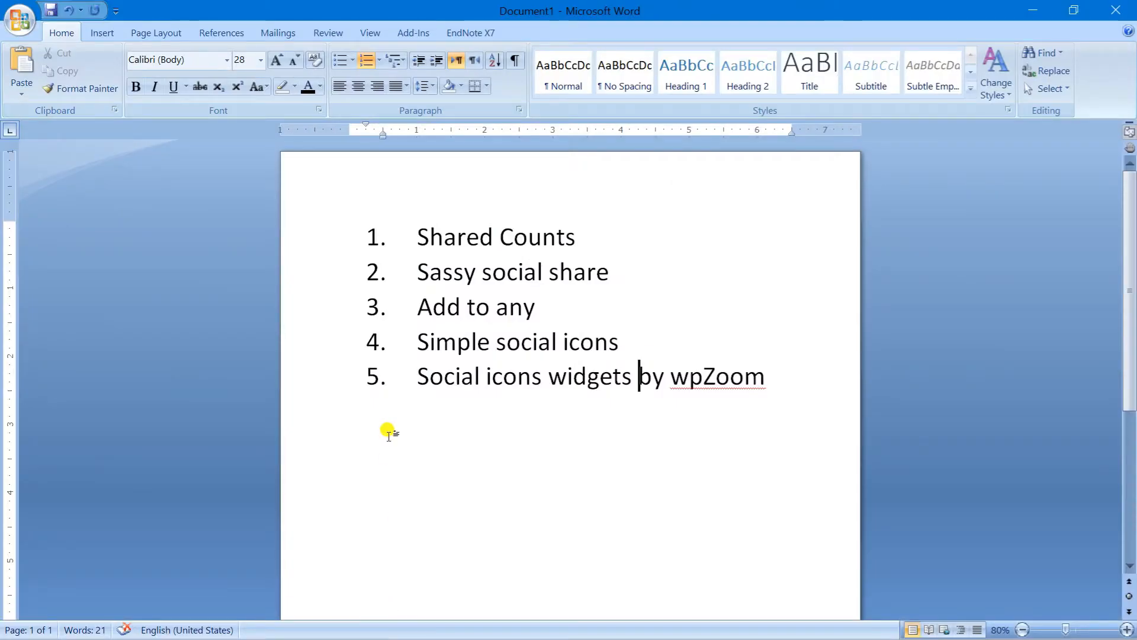
left_click_drag(417, 234, 757, 403)
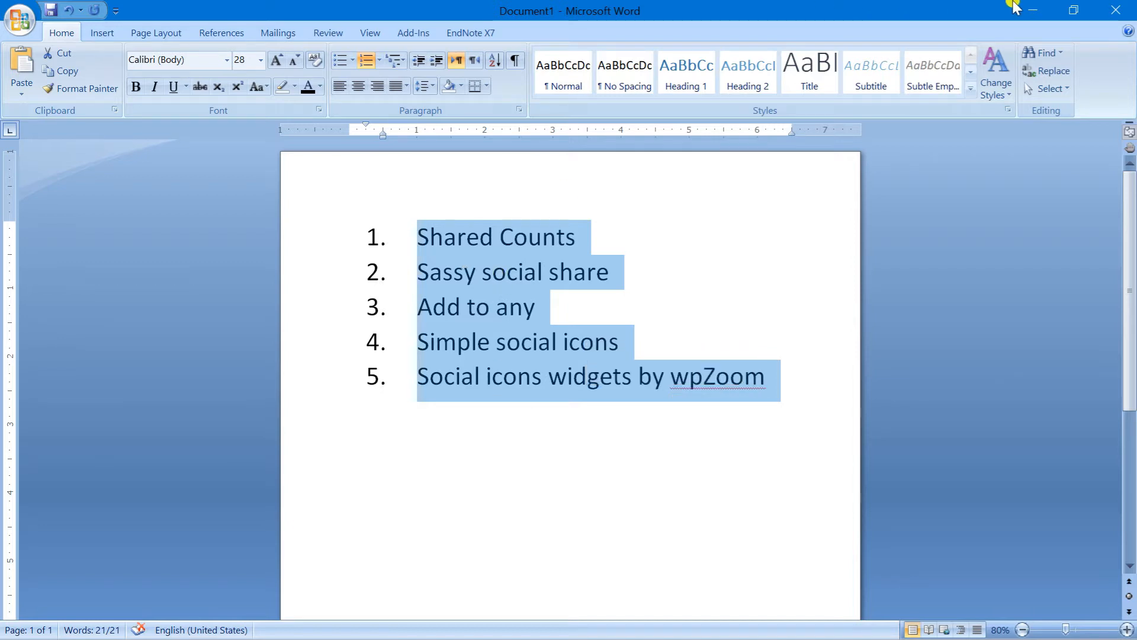
left_click(1032, 8)
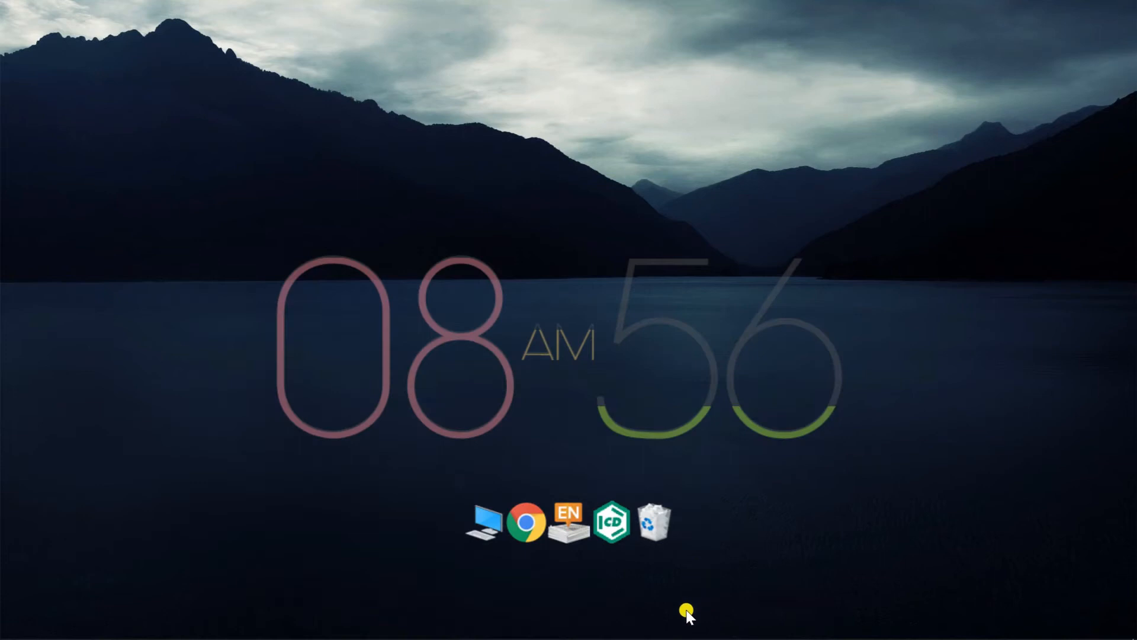
Switch to the WordPress dashboard in Chrome and search for "shared counts" among the plugins that can be added
mouse_move(601, 638)
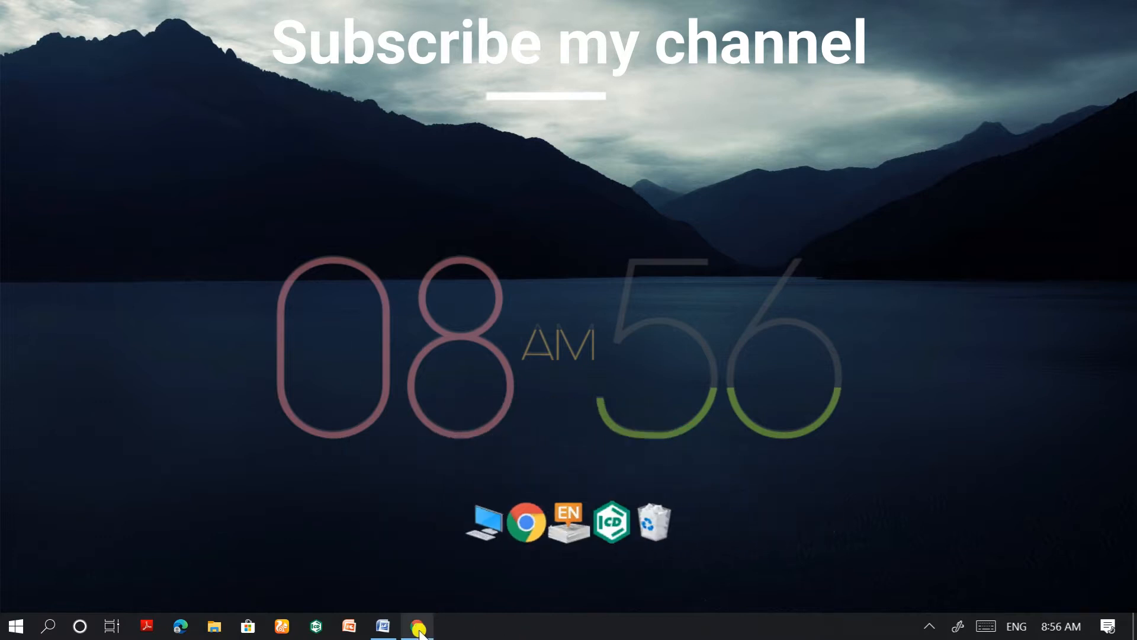
mouse_move(419, 632)
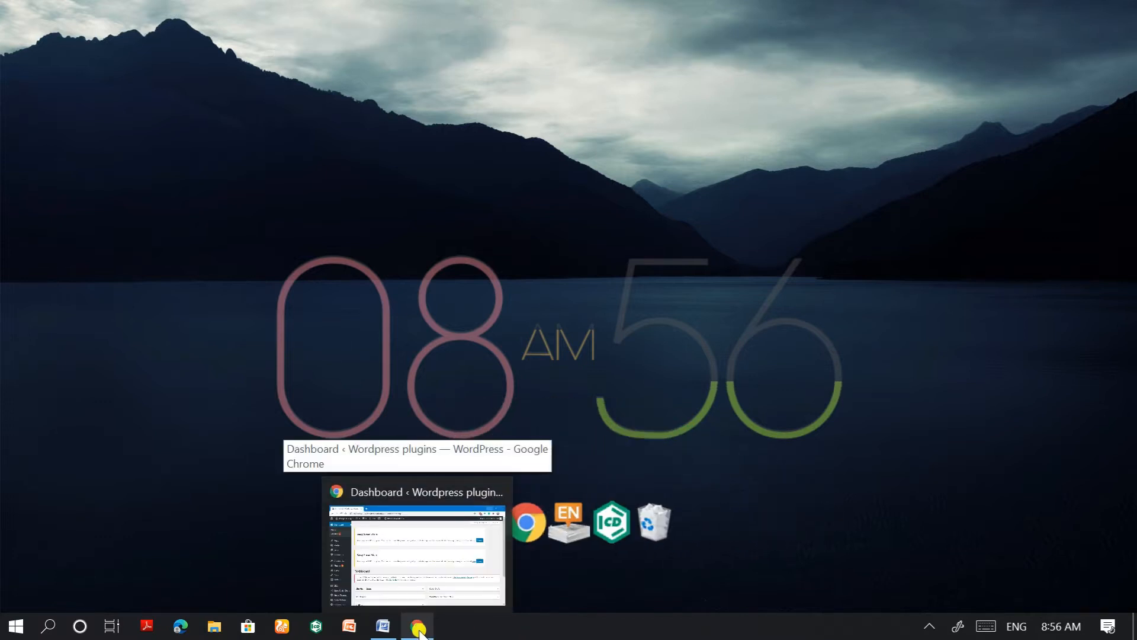
left_click(419, 631)
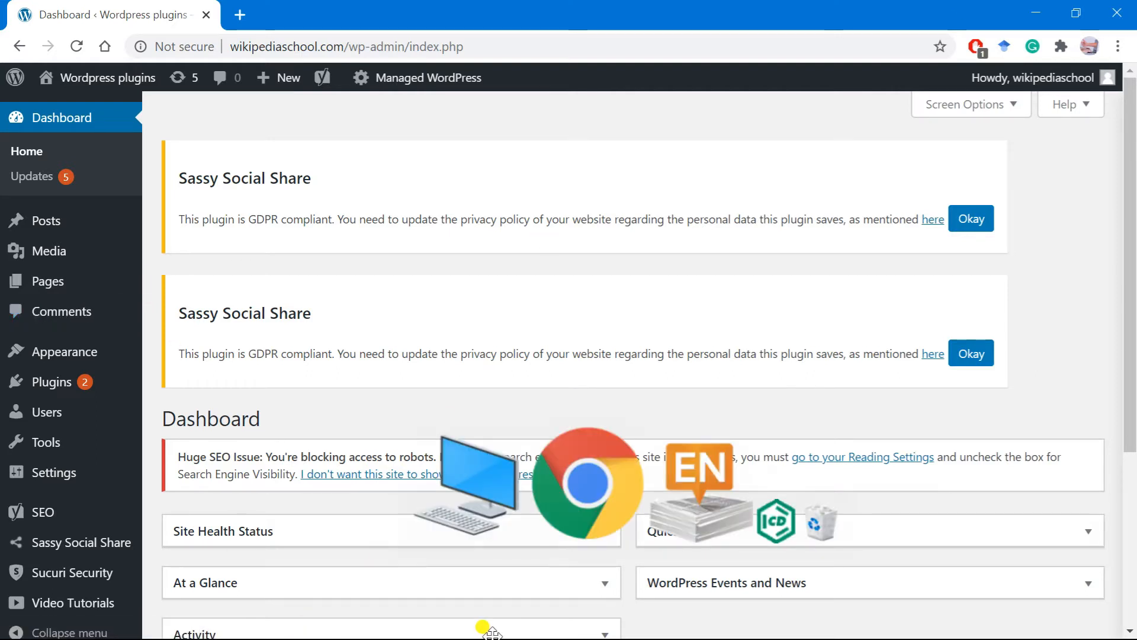
mouse_move(60, 384)
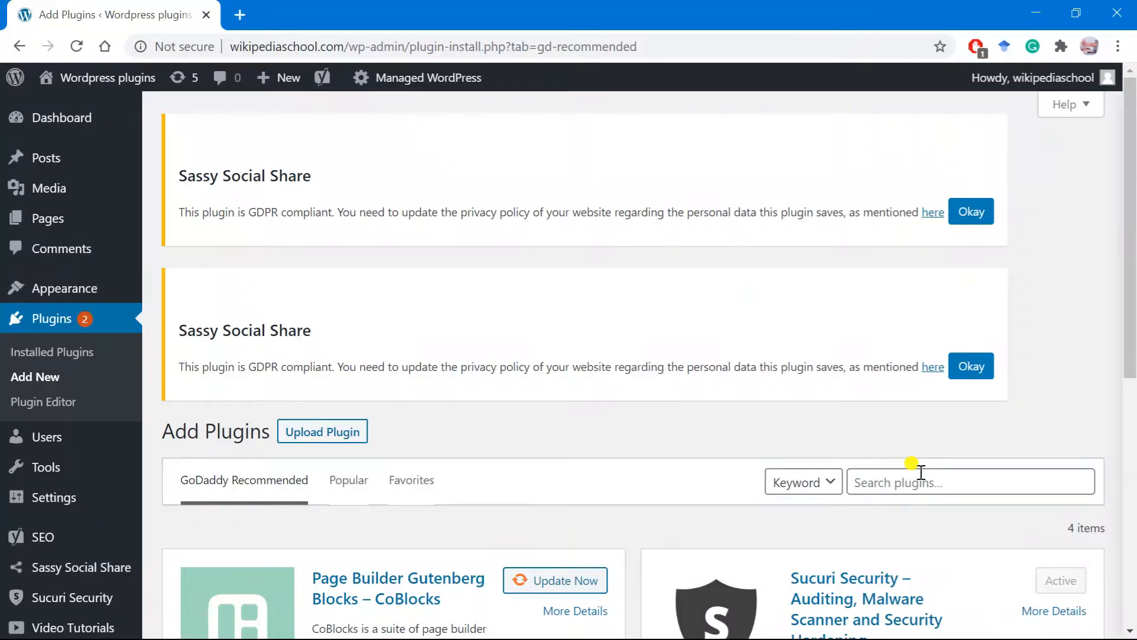
scroll(908, 472, "down", 2)
left_click(926, 393)
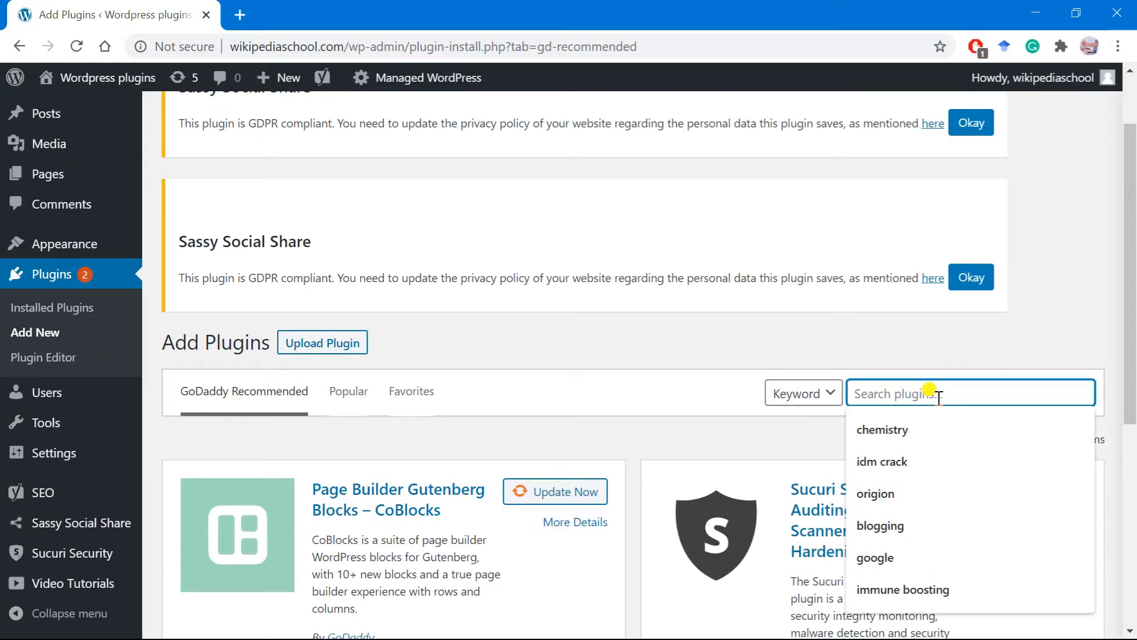
type("shared counts")
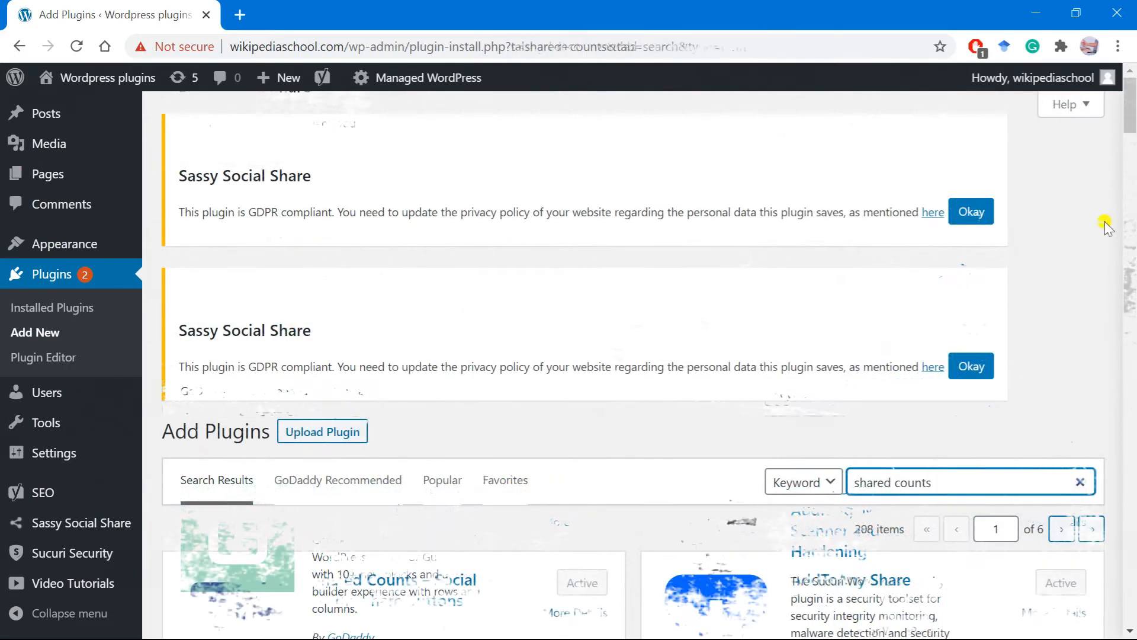
scroll(917, 303, "down", 1)
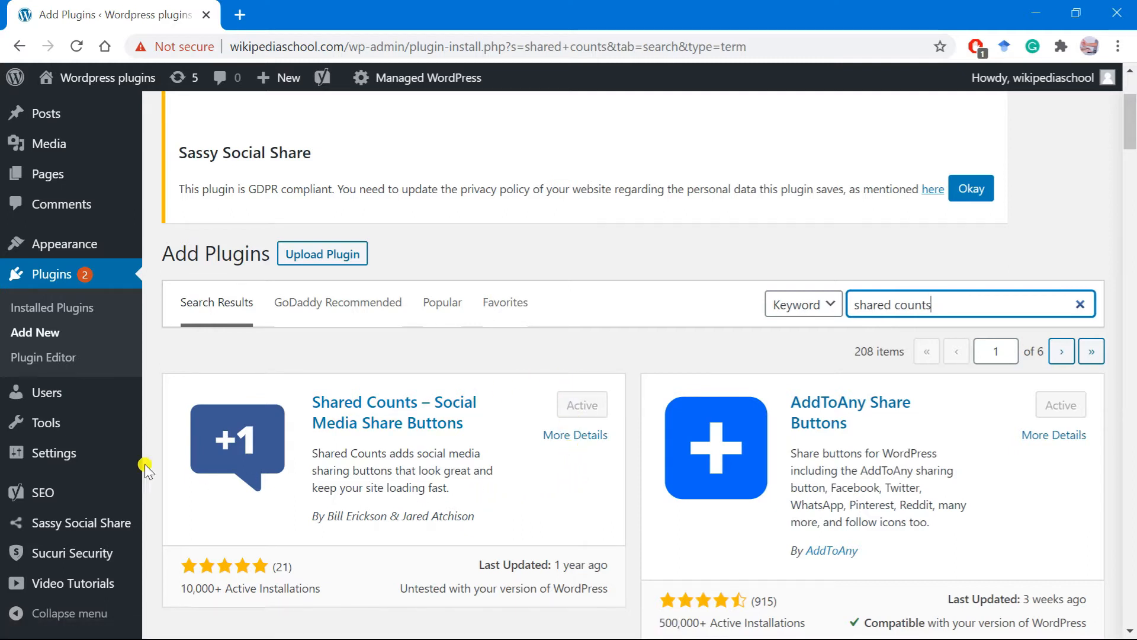
Open the settings page of the Shared Counts plugin
mouse_move(84, 471)
mouse_move(117, 490)
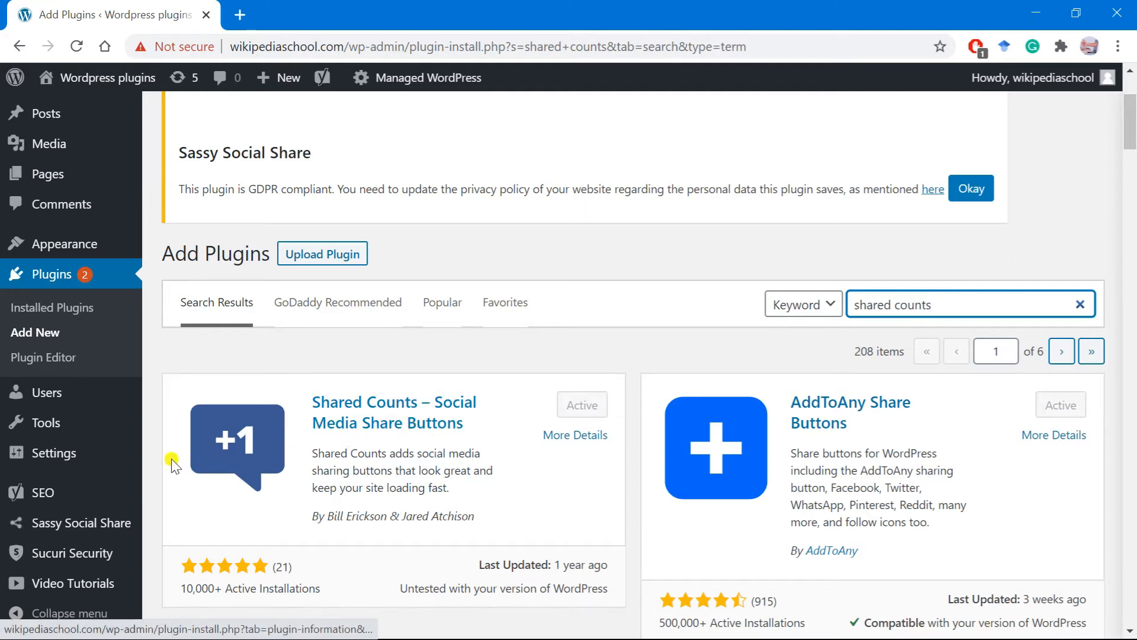
mouse_move(63, 456)
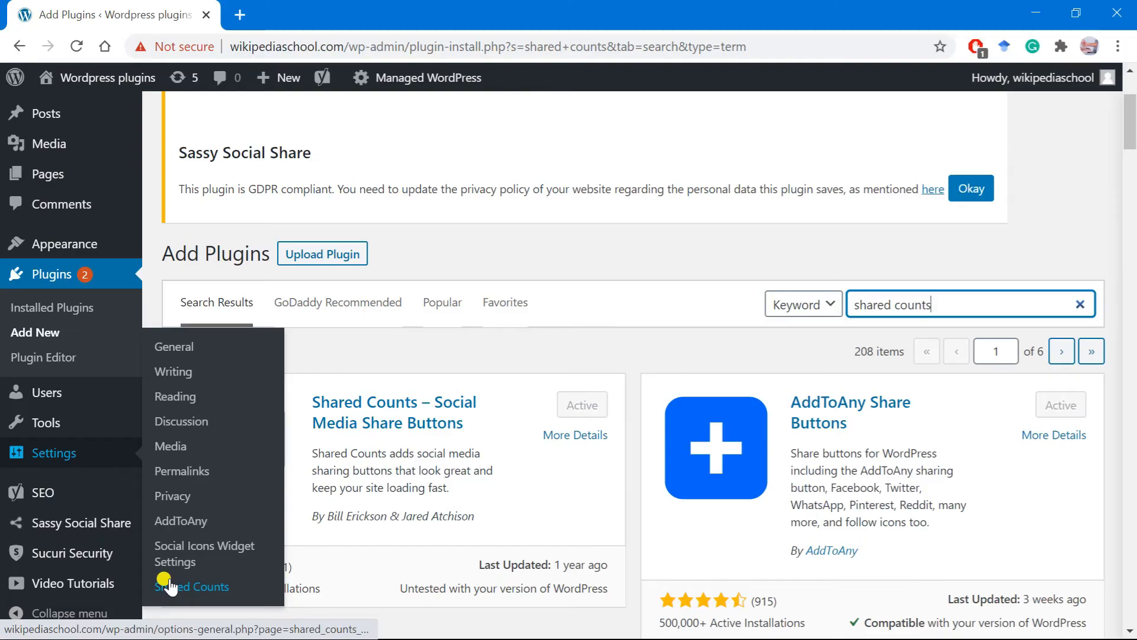
left_click(171, 586)
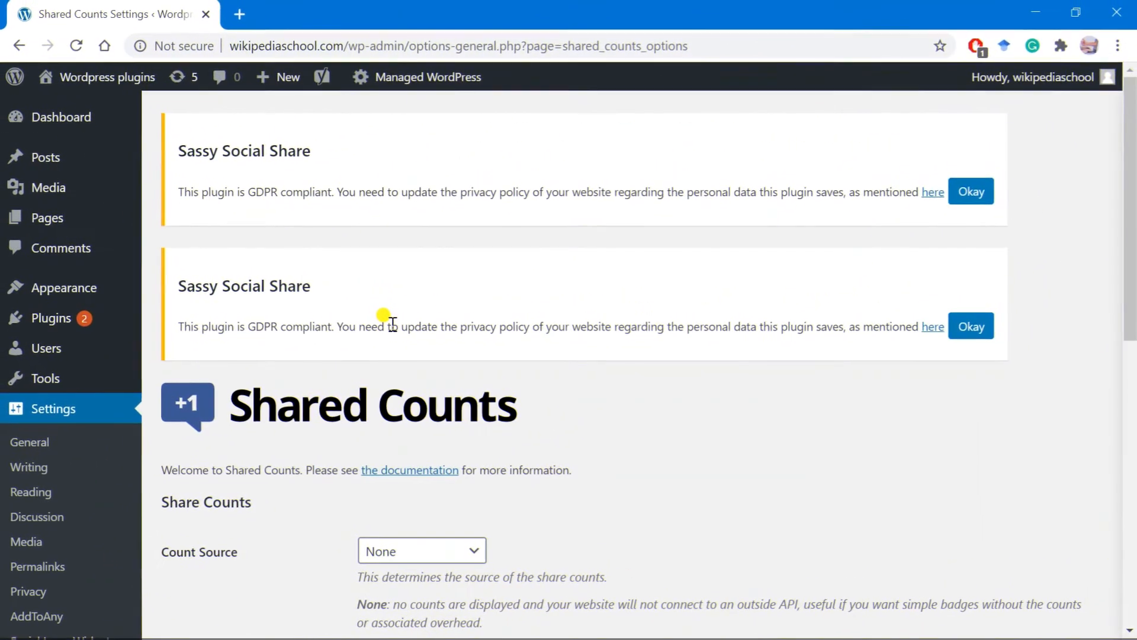
Review the available Count Source options and read the description of None
scroll(225, 266, "down", 1)
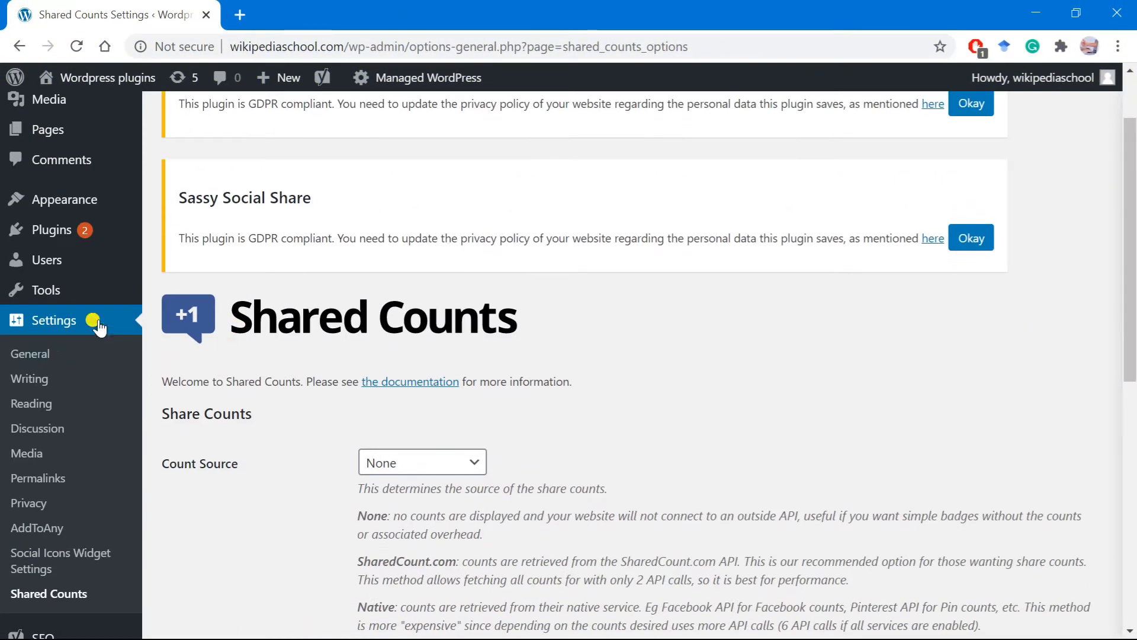
scroll(417, 279, "down", 3)
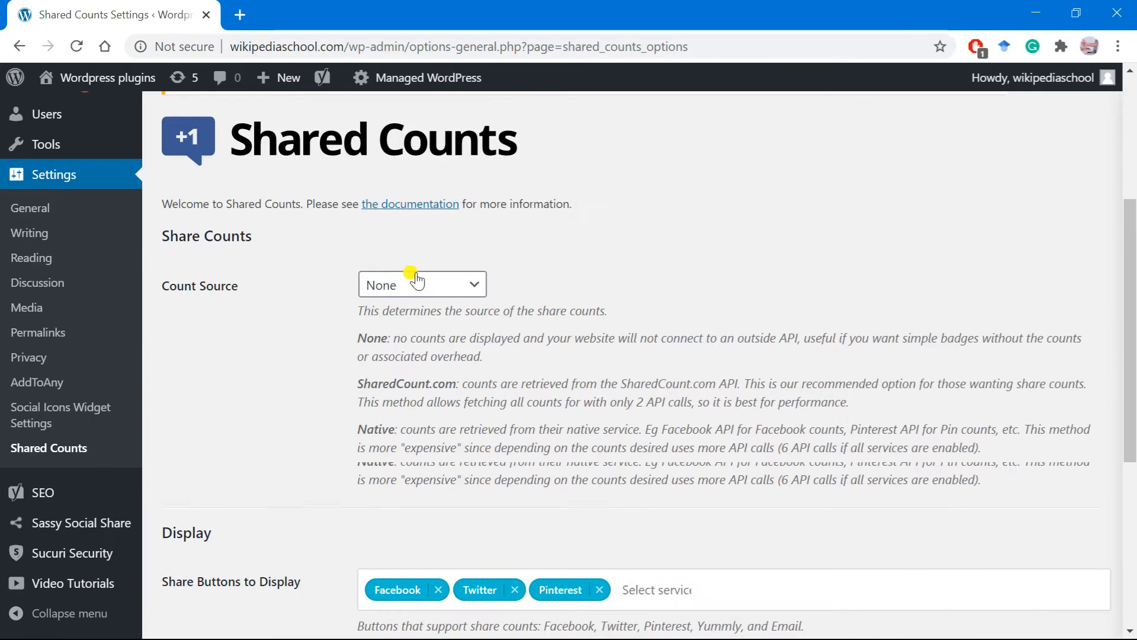
left_click(463, 287)
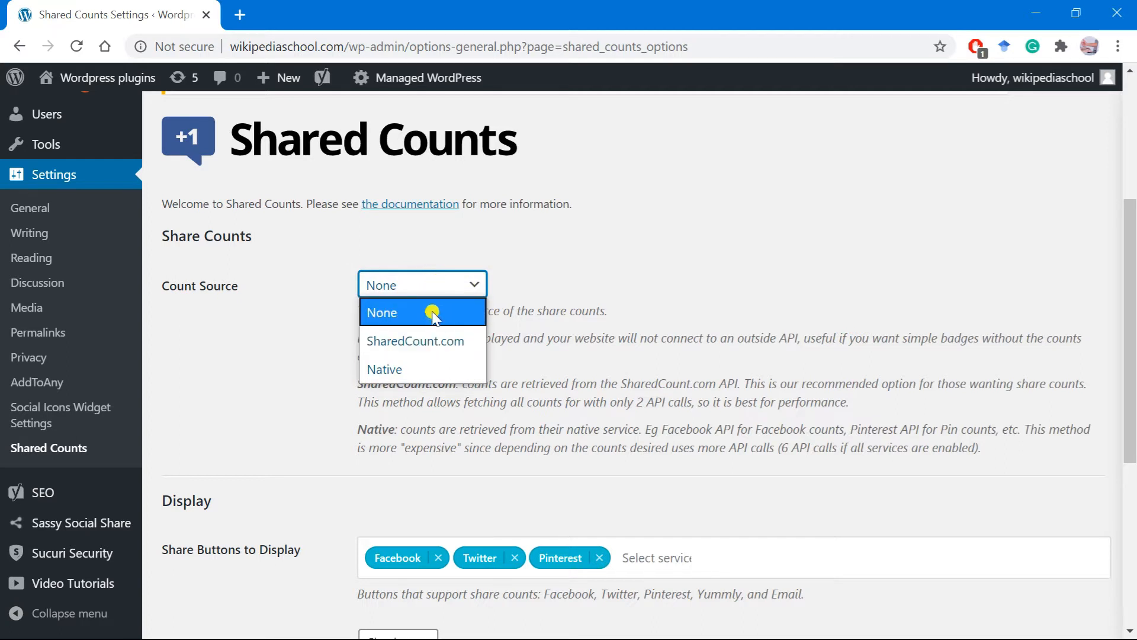
left_click(568, 270)
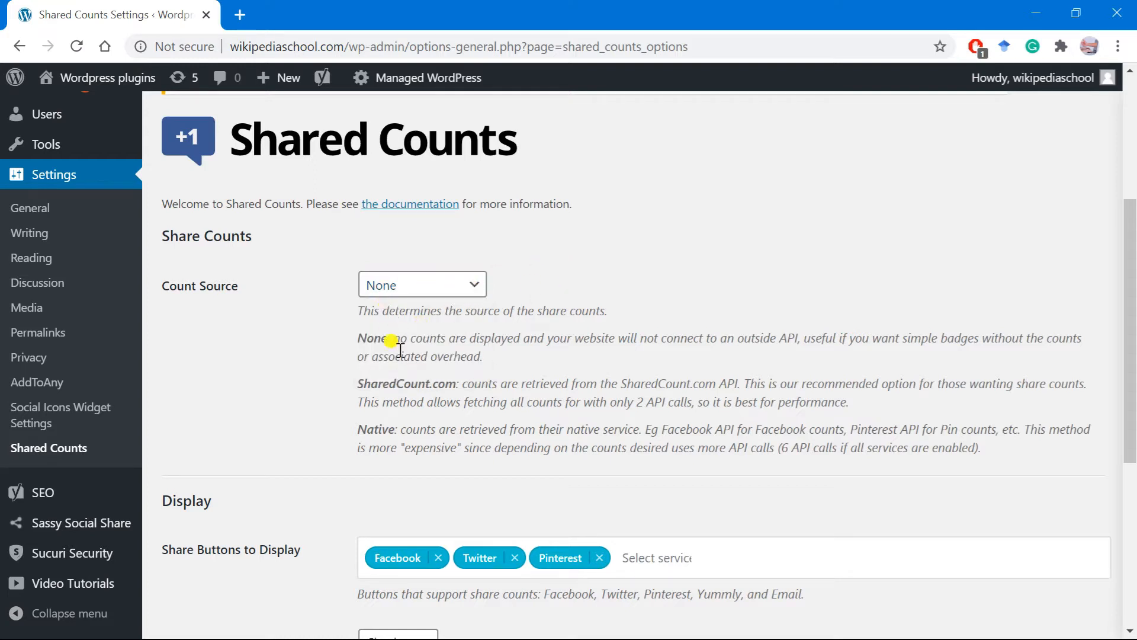
left_click_drag(393, 339, 527, 360)
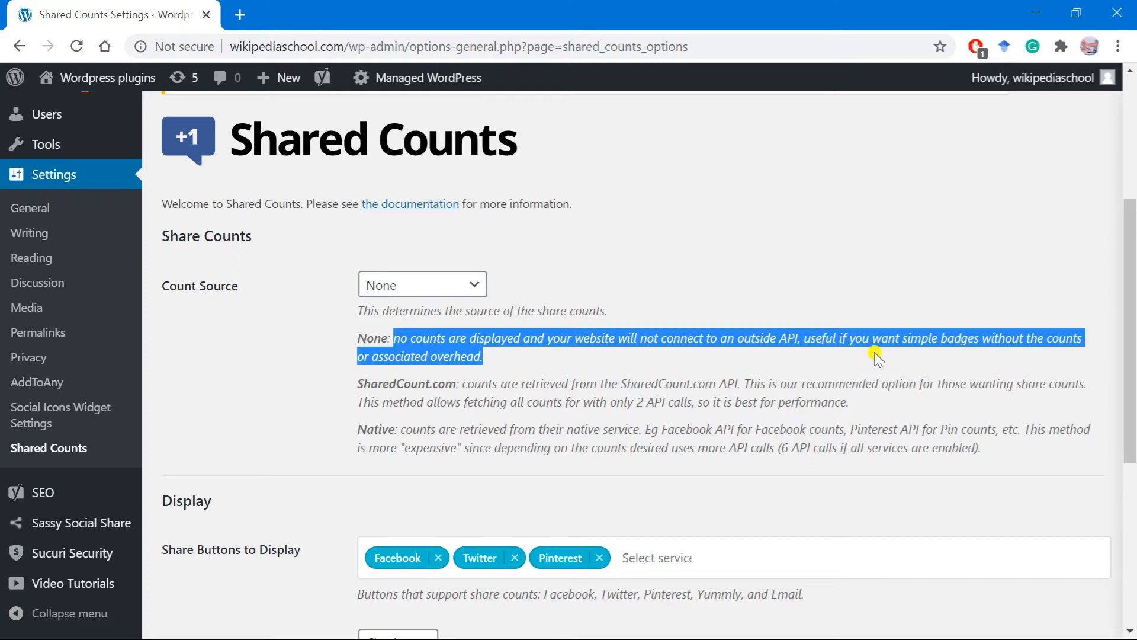
Set the Count Source to SharedCount.com, read its description and place the cursor in the empty API key field
left_click(474, 286)
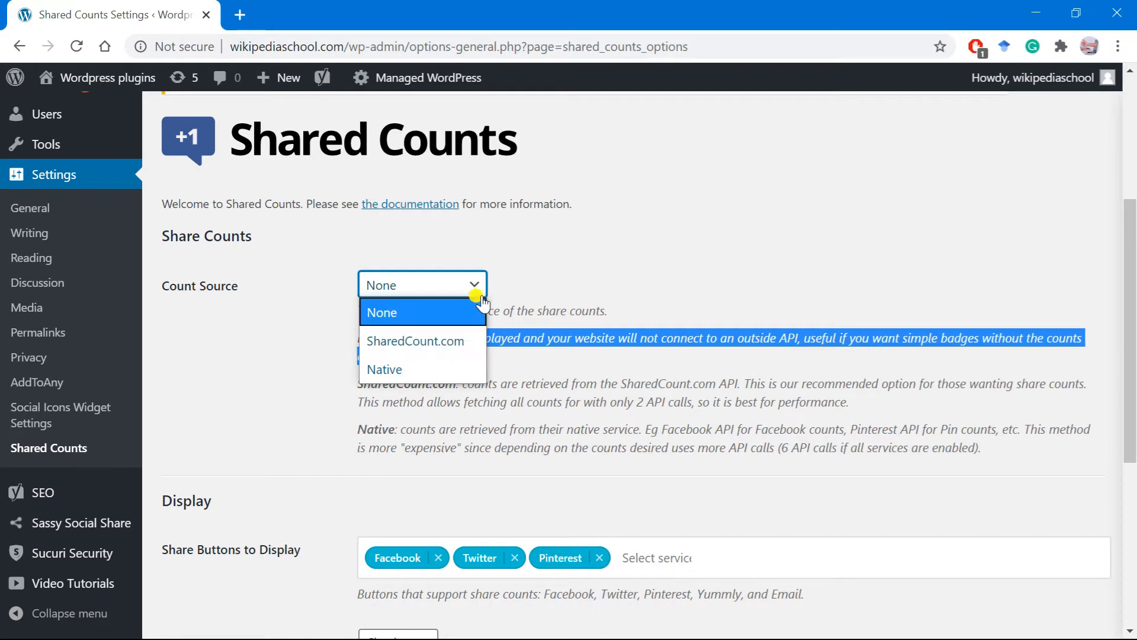
left_click(432, 340)
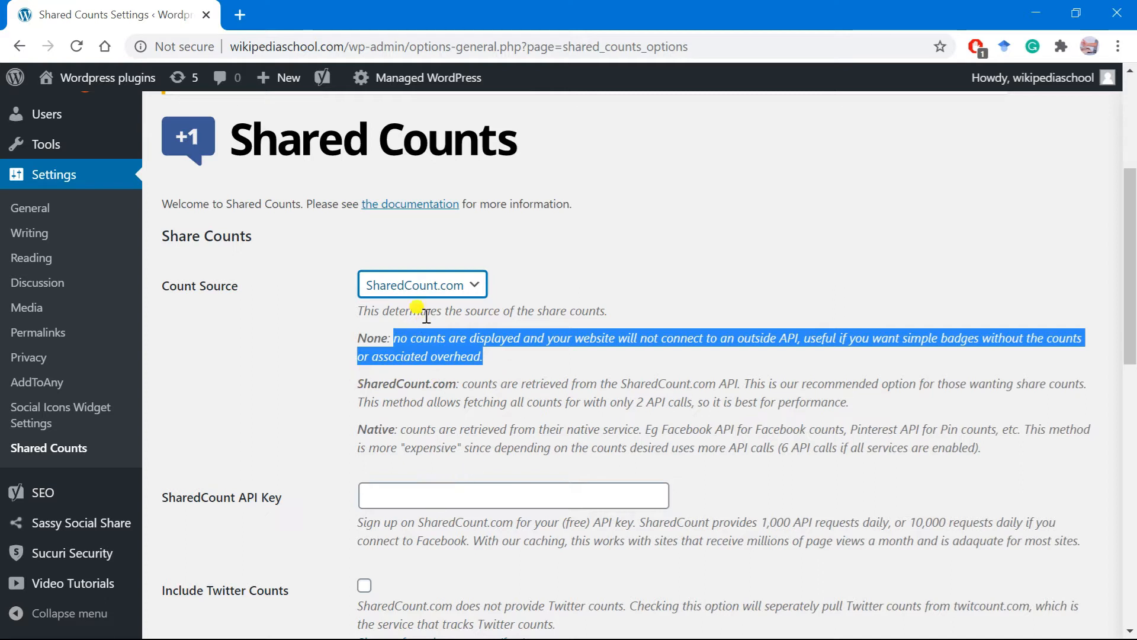
left_click_drag(358, 382, 890, 407)
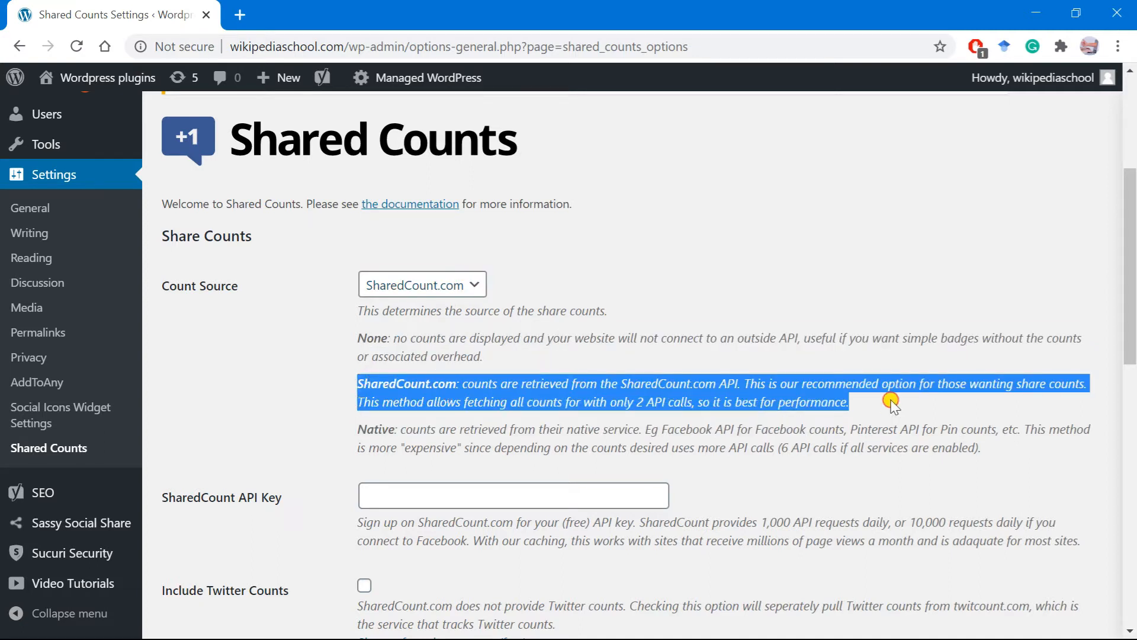
left_click(576, 492)
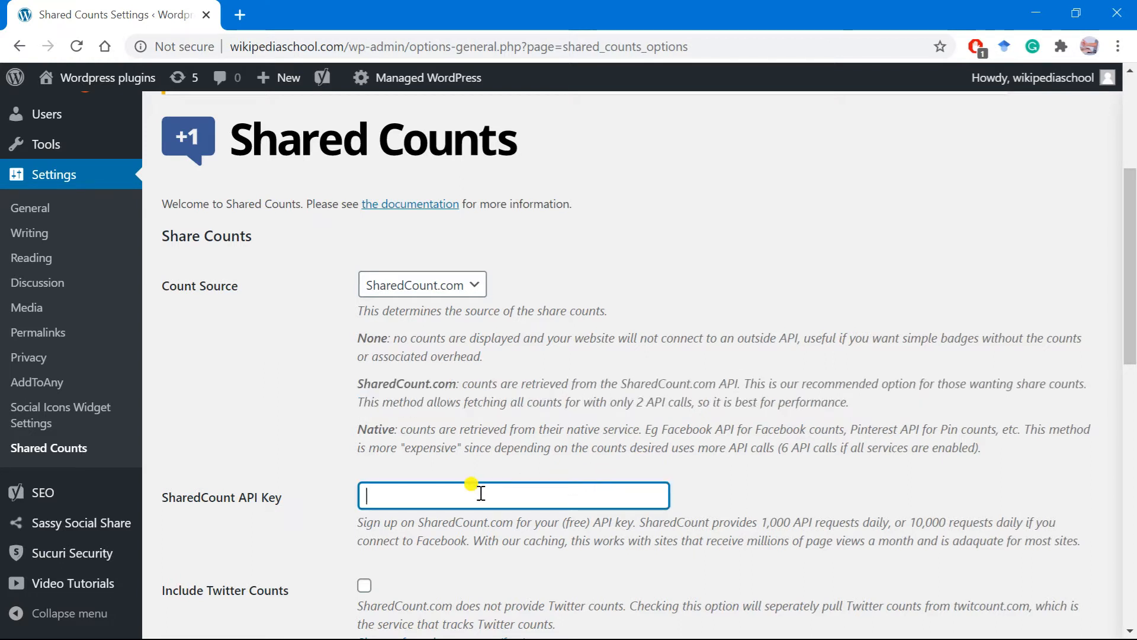
Set the Count Source to Native and retrieve share counts from Facebook, Twitter and Pinterest
left_click(474, 286)
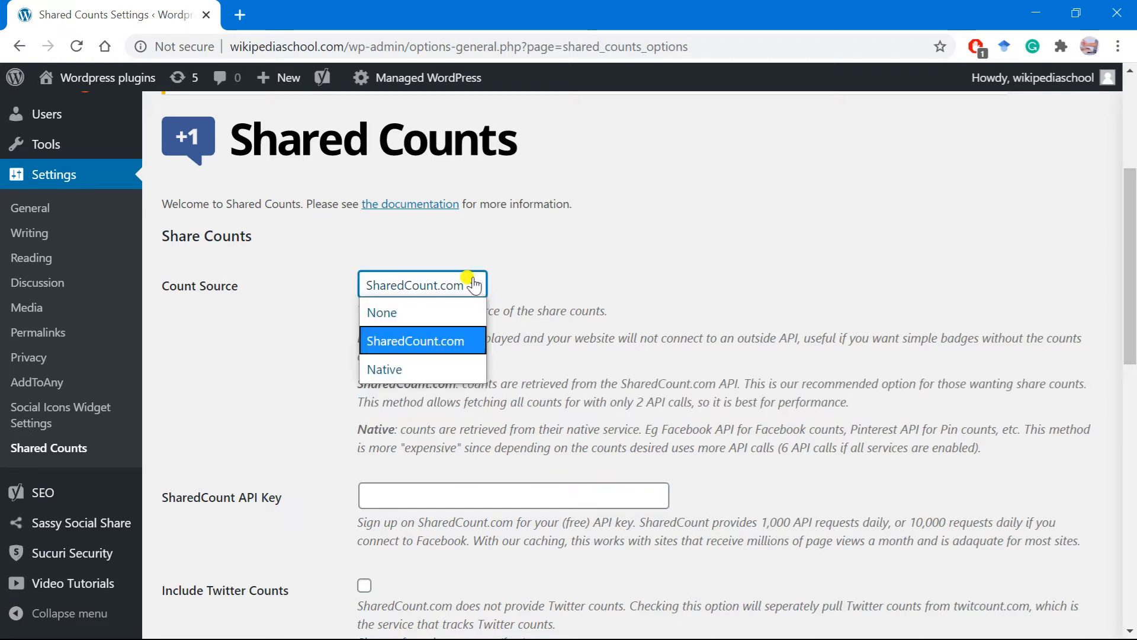
left_click(425, 363)
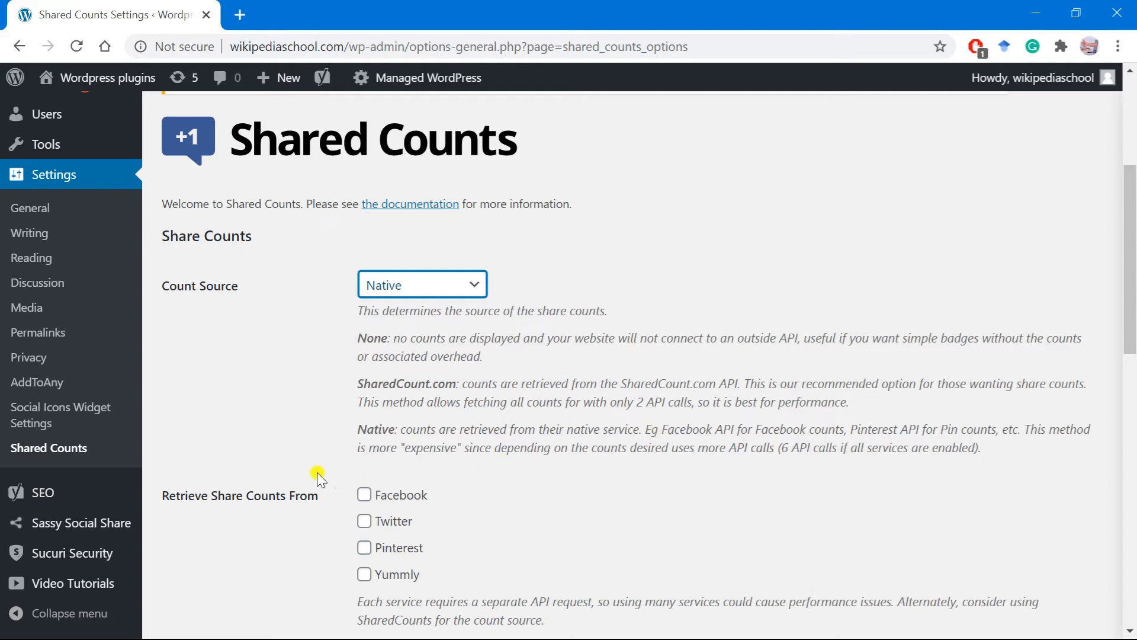
left_click(364, 495)
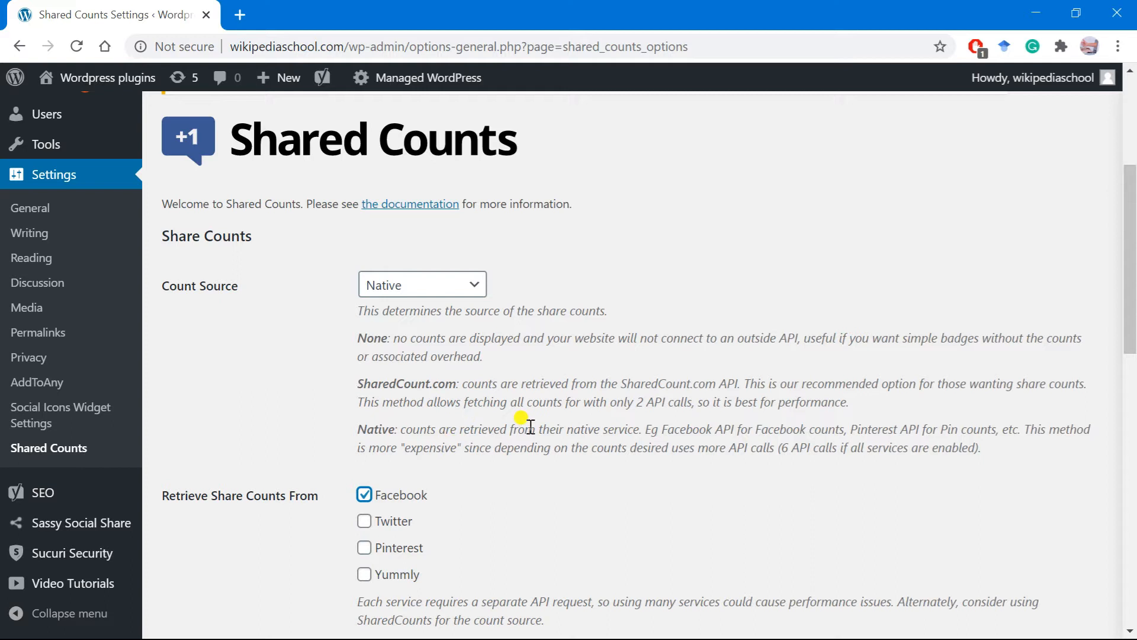
scroll(504, 427, "down", 1)
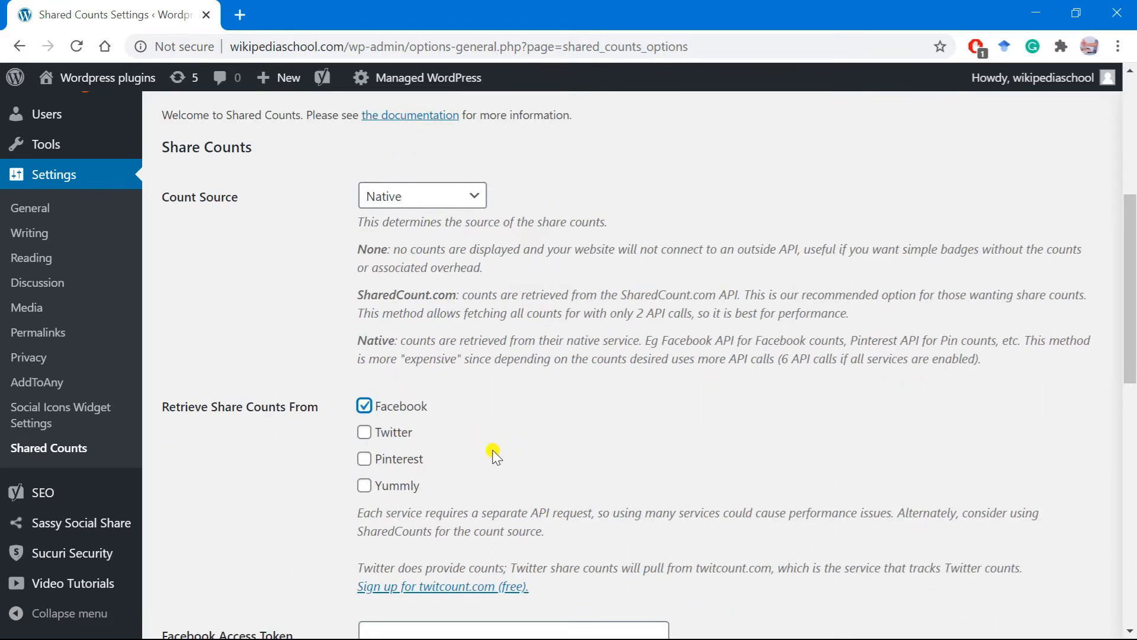
left_click(363, 434)
left_click(364, 460)
Open the Facebook access token instructions in a new browser tab, skim them and close that tab
scroll(403, 479, "down", 2)
left_click(425, 453)
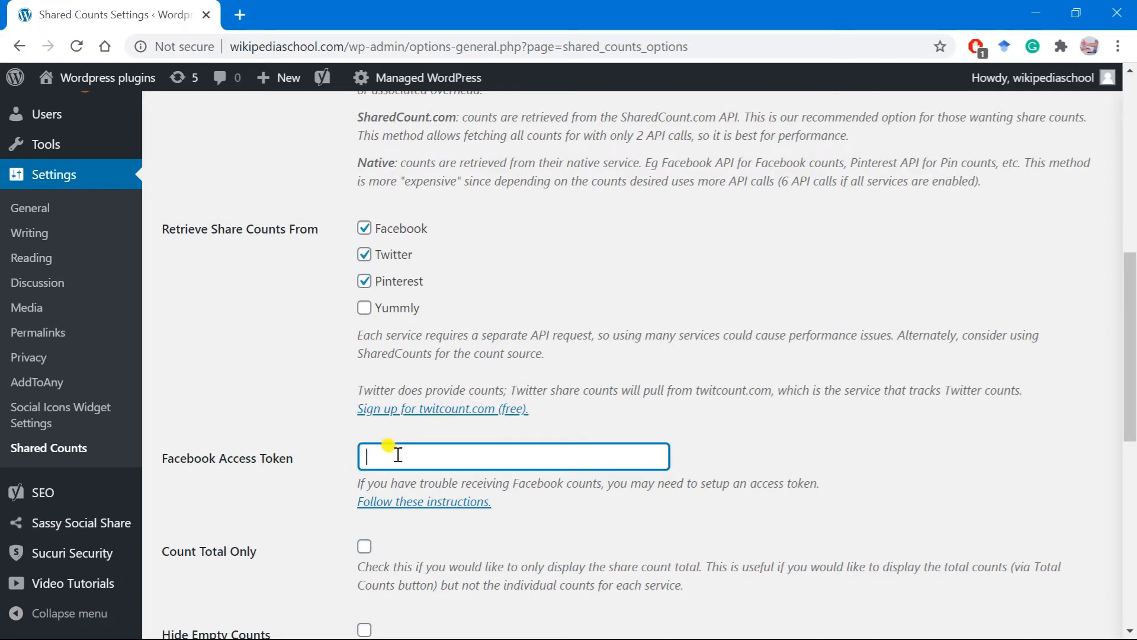
right_click(411, 506)
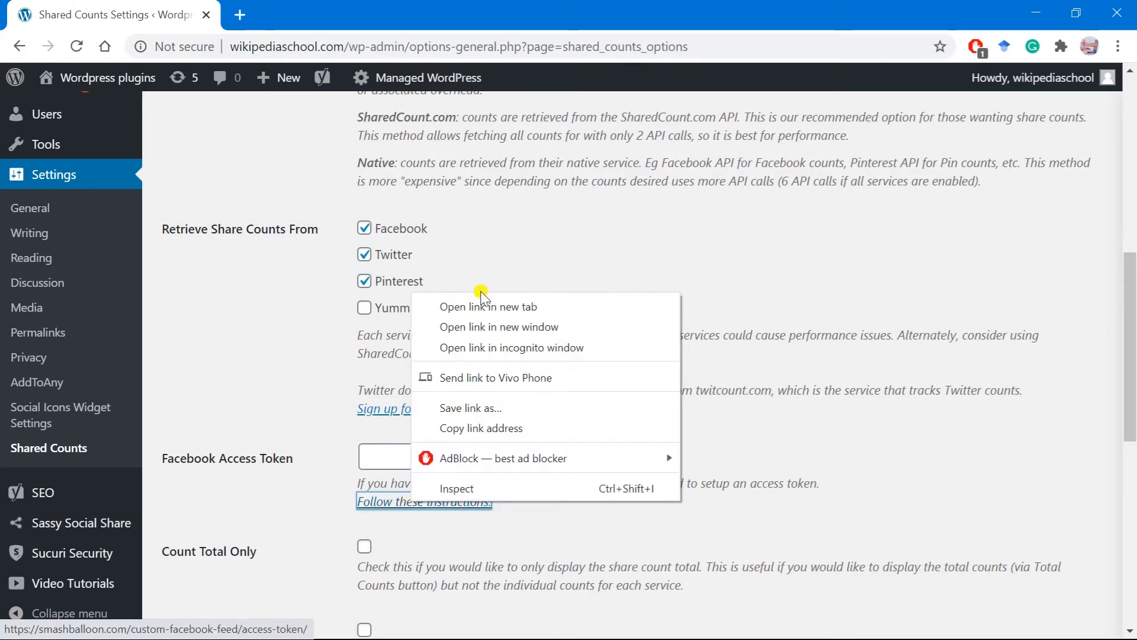
left_click(479, 306)
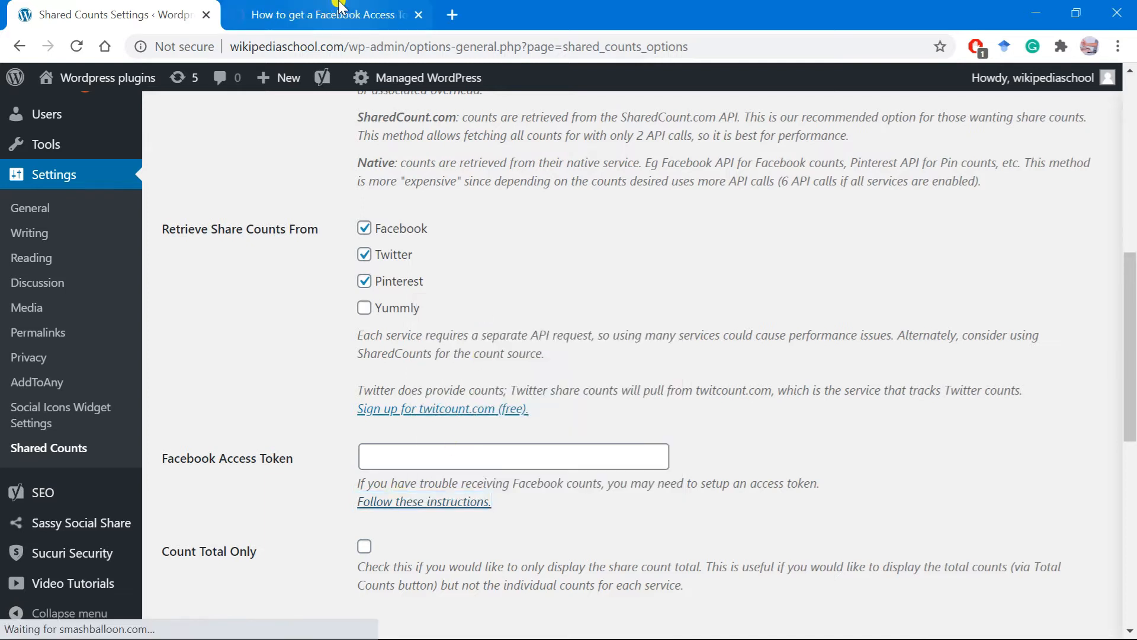
key("ctrl+Tab")
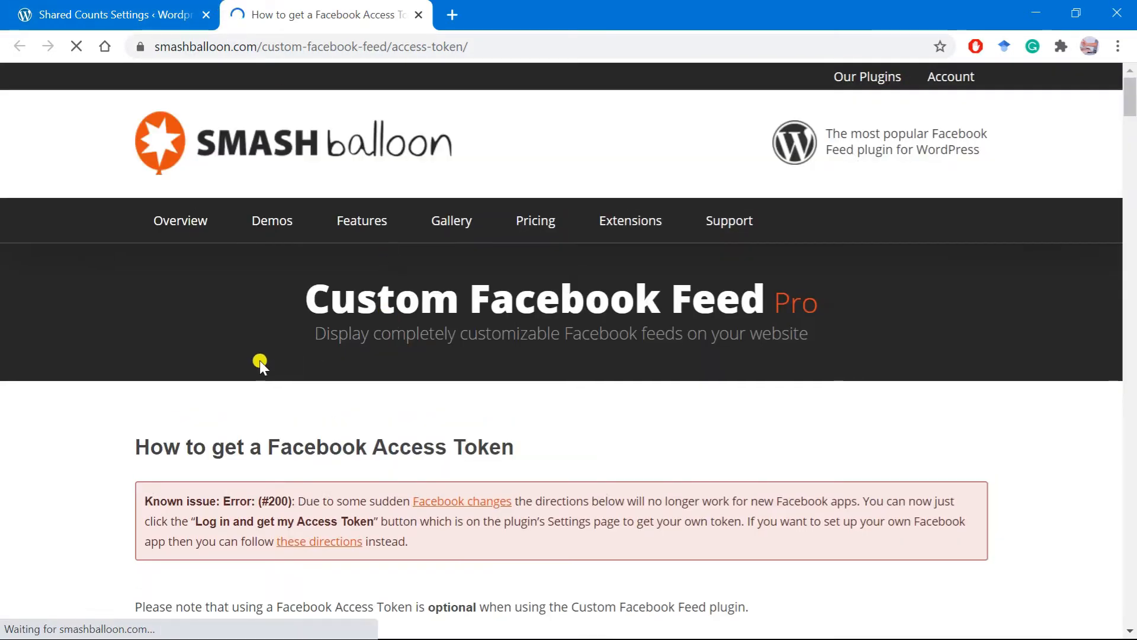
scroll(348, 461, "down", 3)
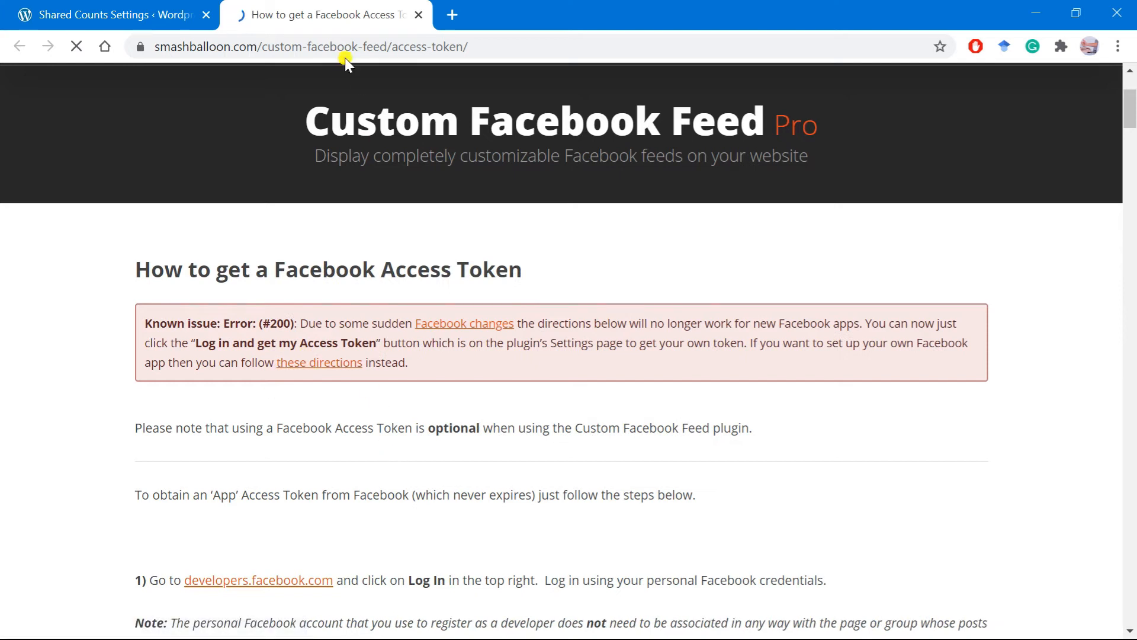
left_click(419, 15)
Enable Count Total Only and Hide Empty Counts in the share count settings
scroll(636, 370, "down", 3)
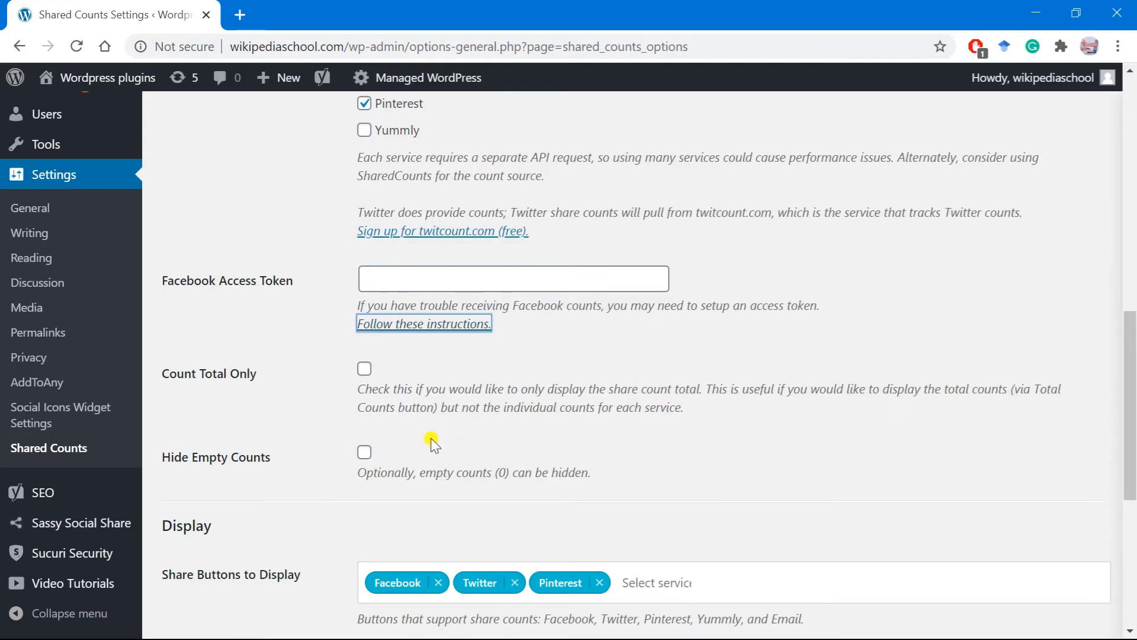
left_click(365, 370)
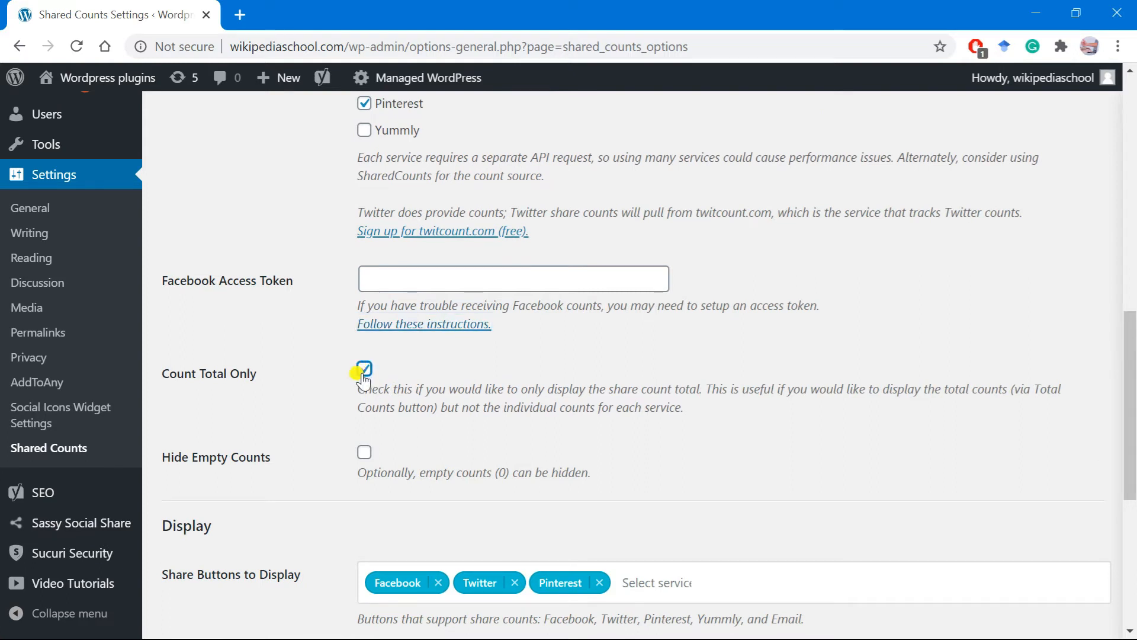
left_click(364, 456)
scroll(394, 465, "down", 5)
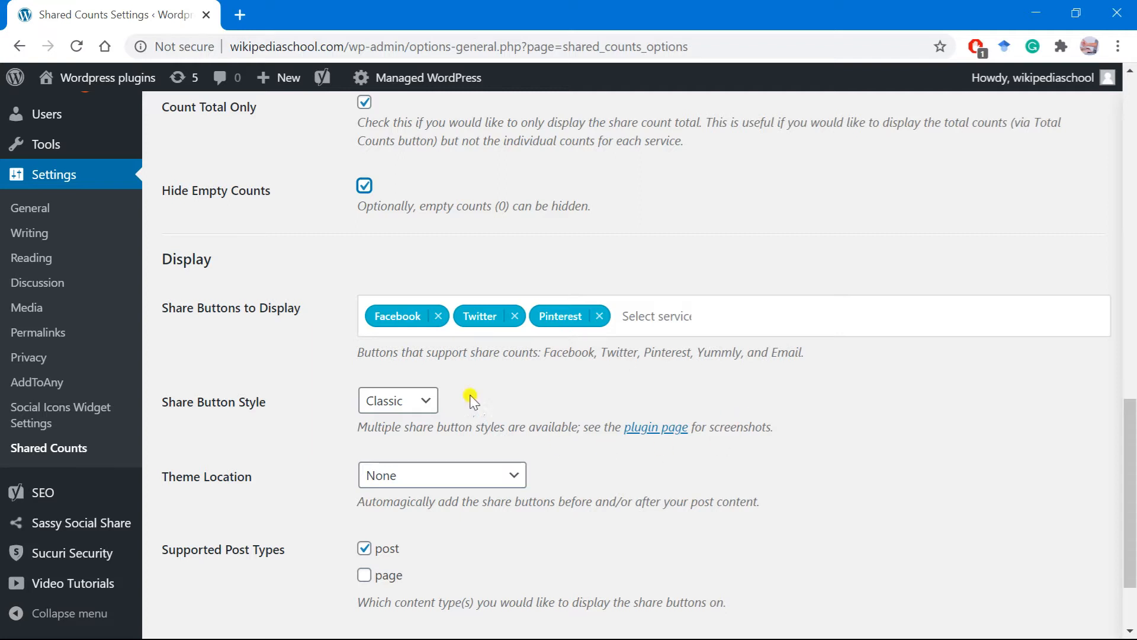
Review the available options for Share Button Style and Theme Location, leaving Classic and None selected
left_click(426, 402)
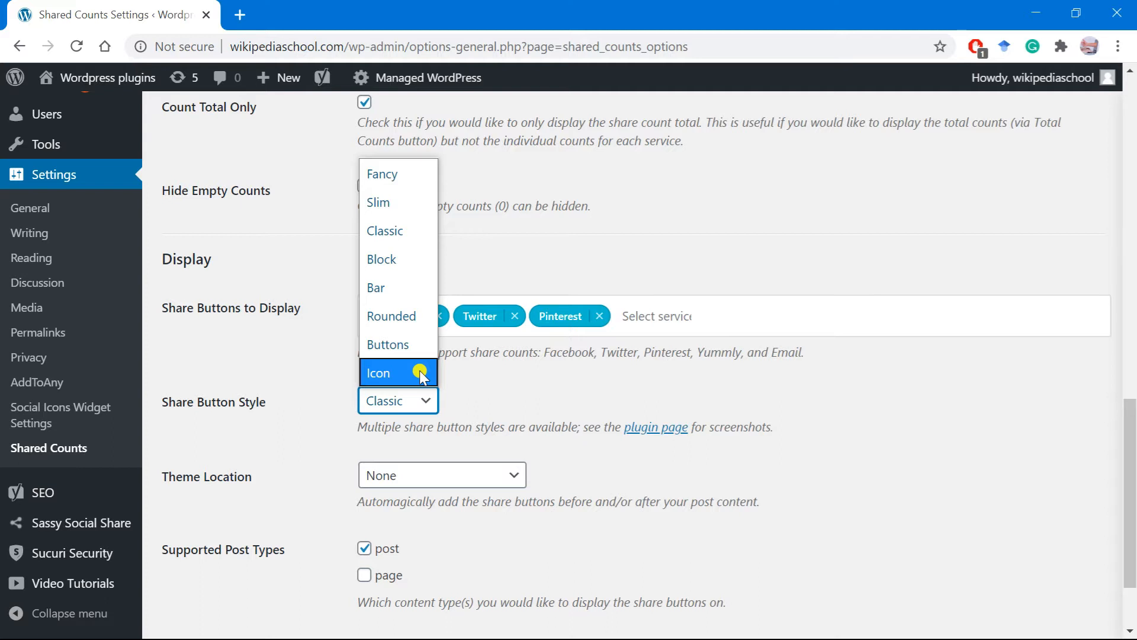
left_click(508, 475)
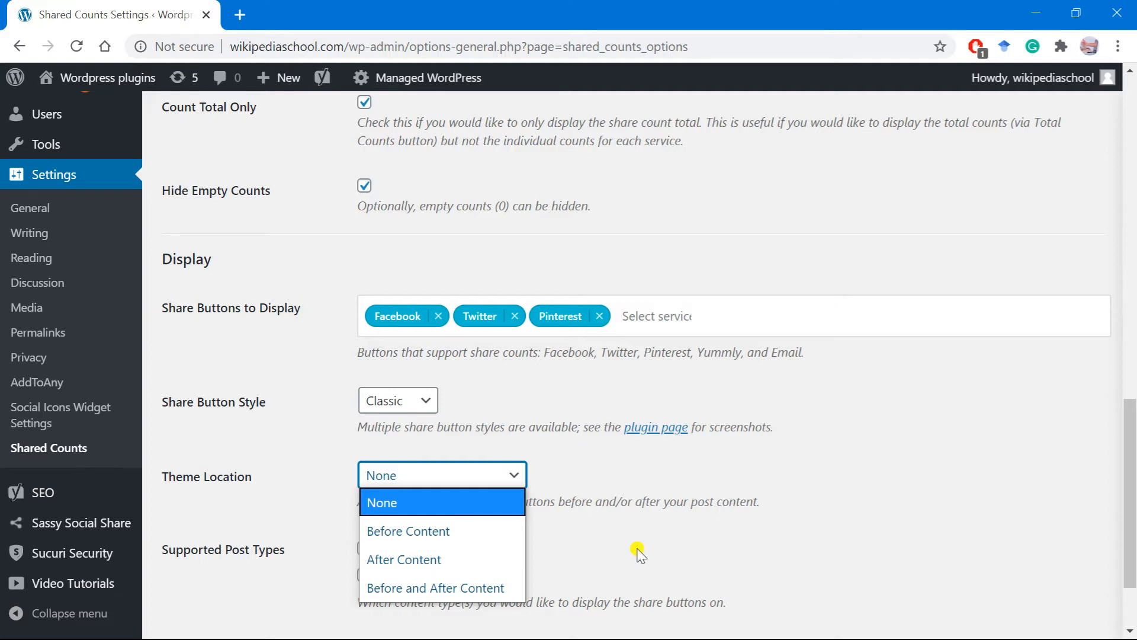
left_click(604, 549)
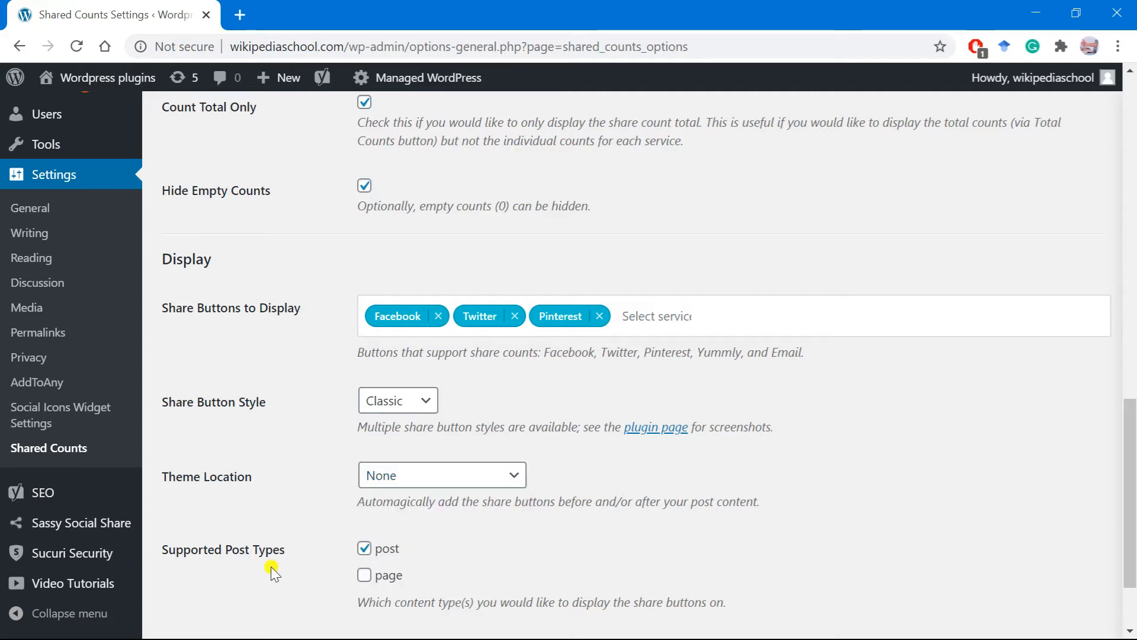
Add page to the Supported Post Types, save the Shared Counts settings and return to the WordPress Dashboard
scroll(225, 567, "down", 1)
left_click(364, 487)
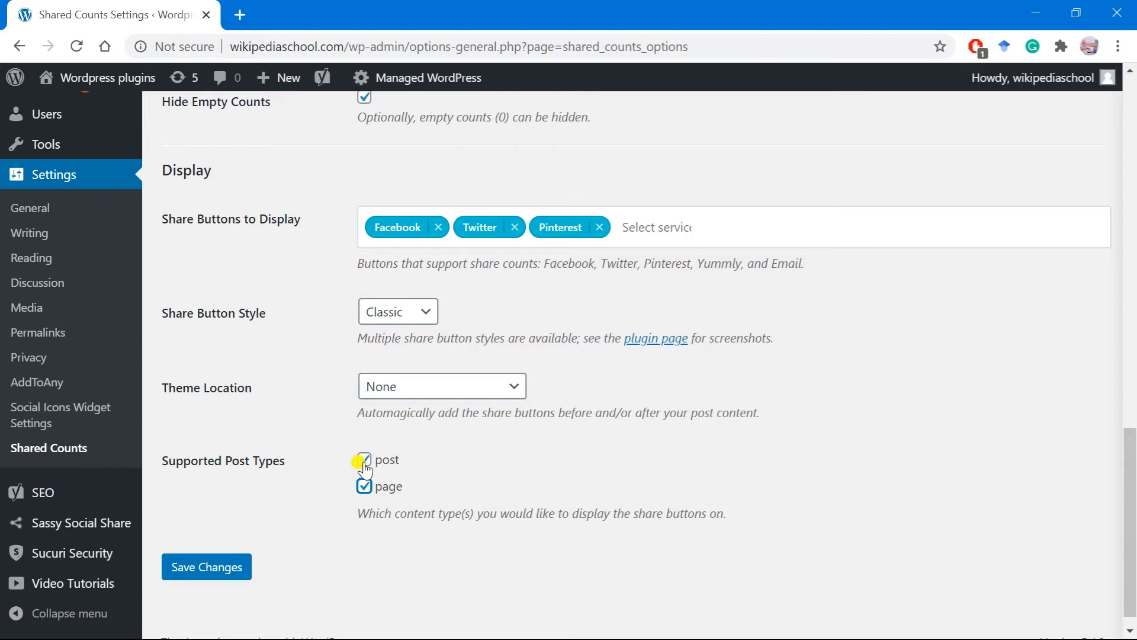
left_click(199, 565)
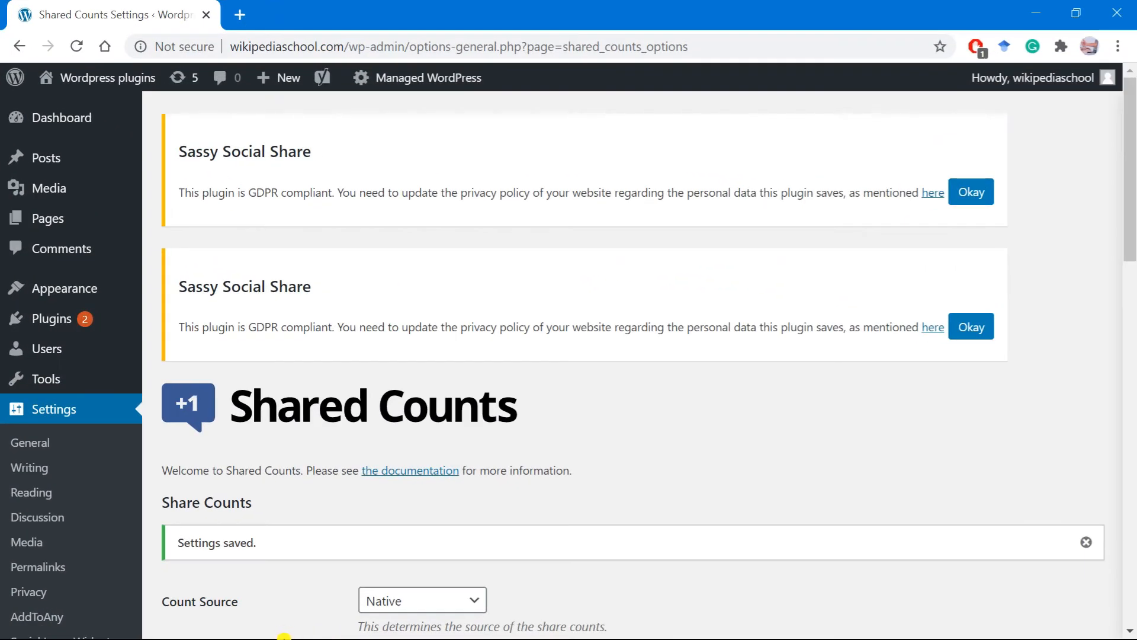
left_click(76, 112)
Switch to the Word document, delete the Shared Counts entry from the numbered list and select Sassy social share
left_click(1035, 12)
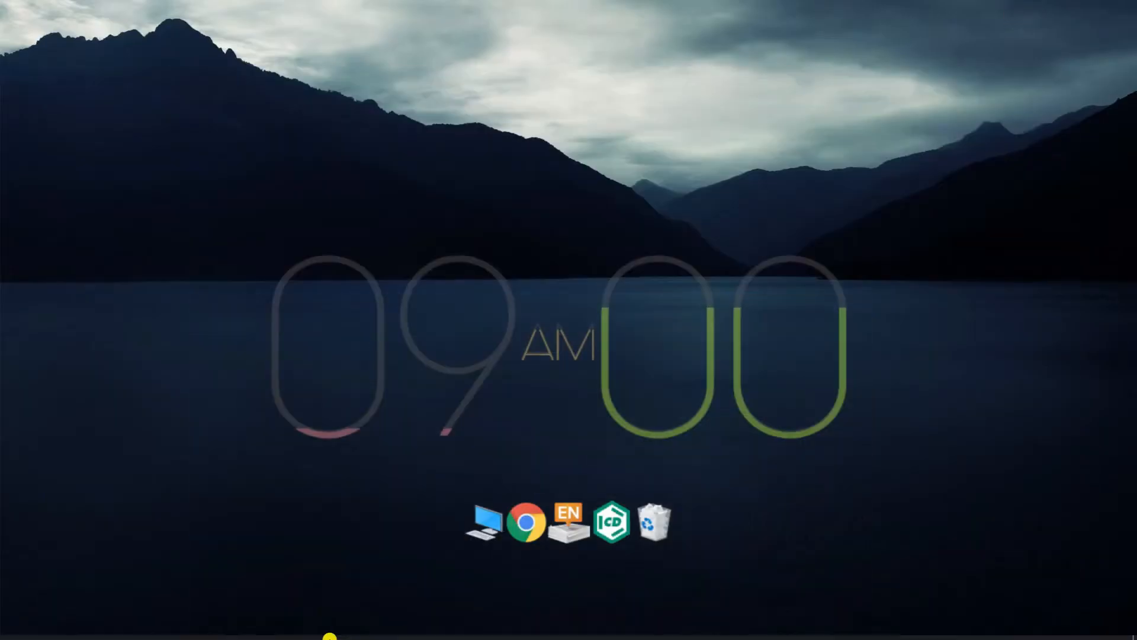
left_click(379, 625)
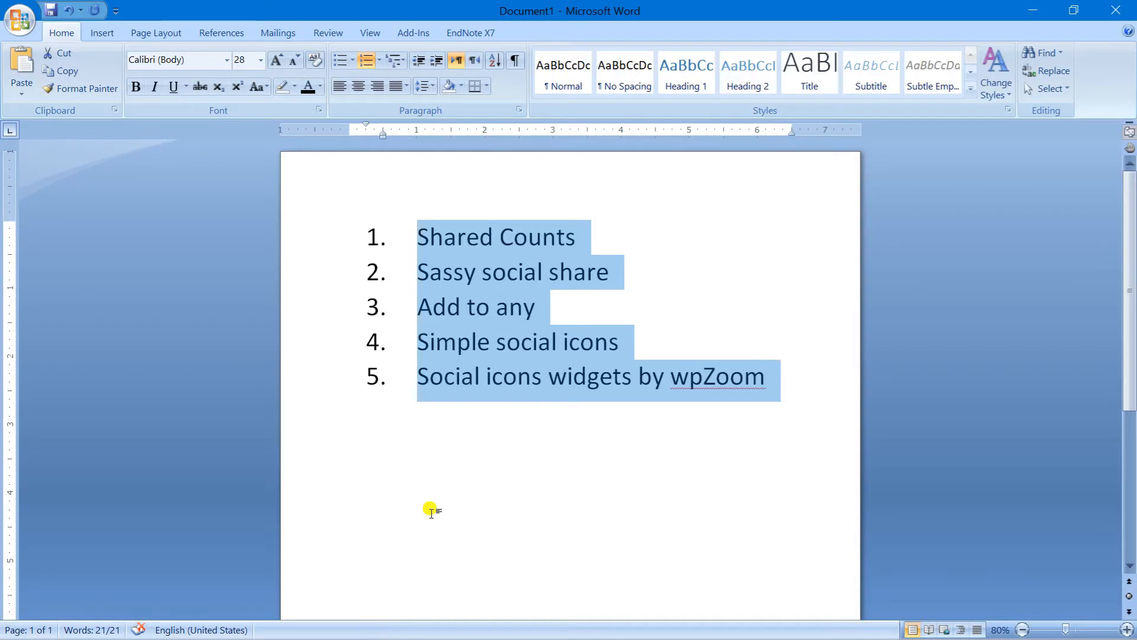
left_click(444, 288)
left_click_drag(416, 237, 566, 241)
key("Delete")
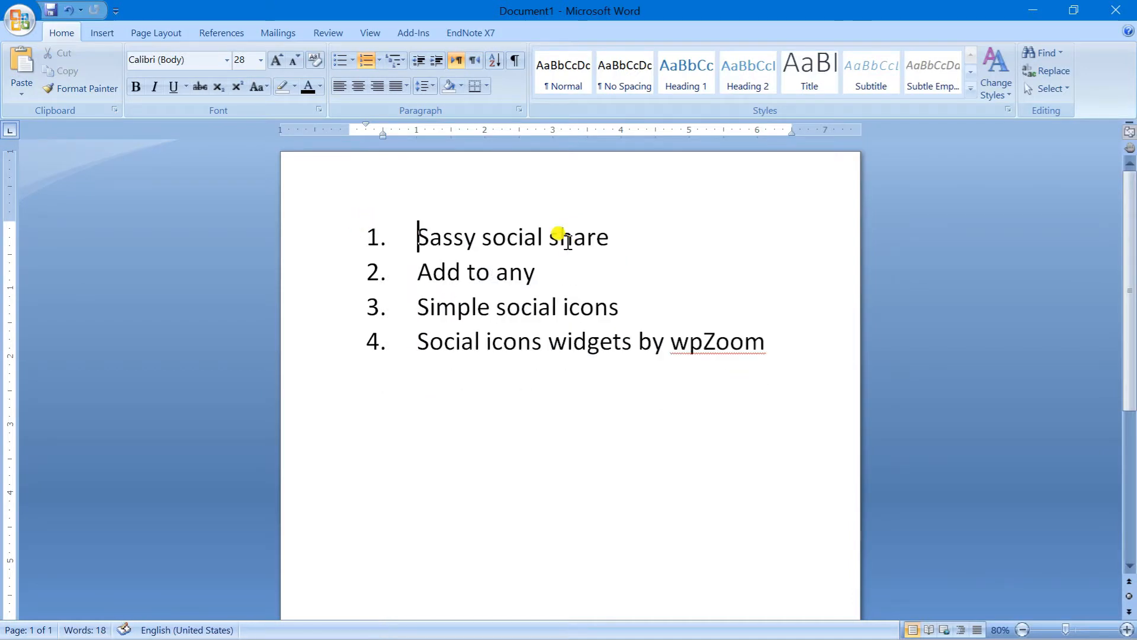
left_click_drag(399, 232, 619, 252)
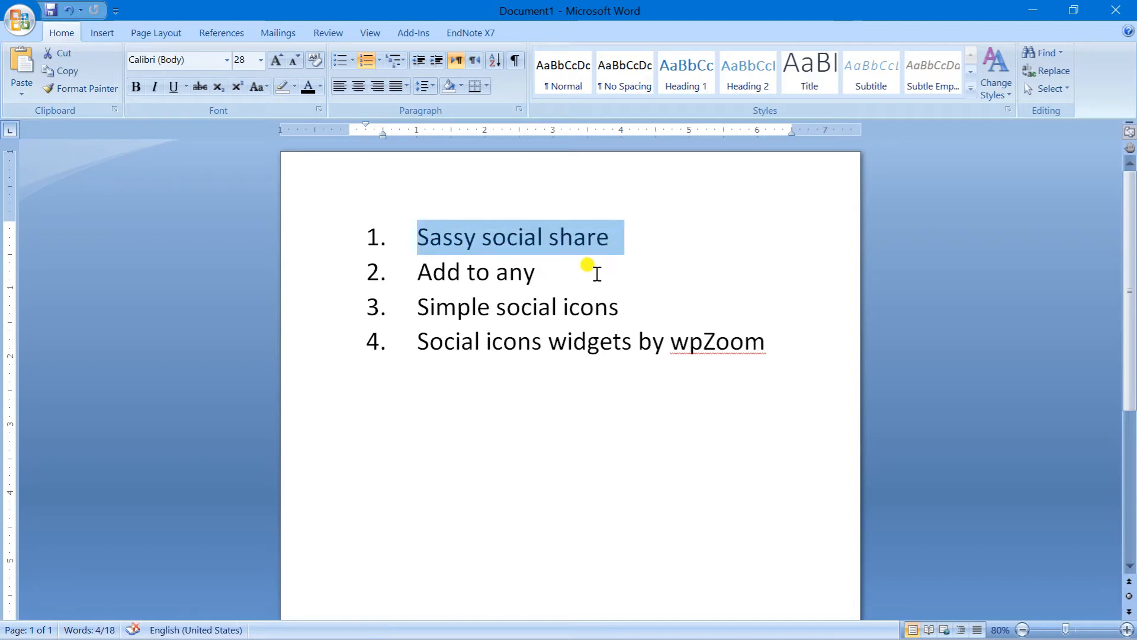
Switch back to Chrome and search the WordPress Add Plugins page for "sassy social share"
left_click(1033, 10)
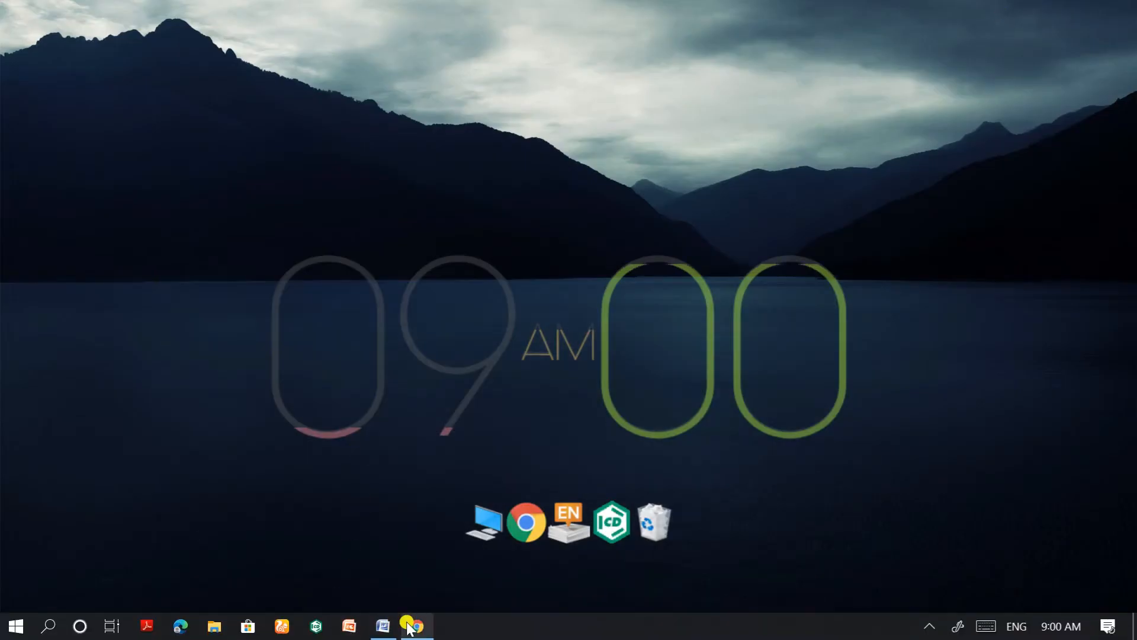
left_click(413, 628)
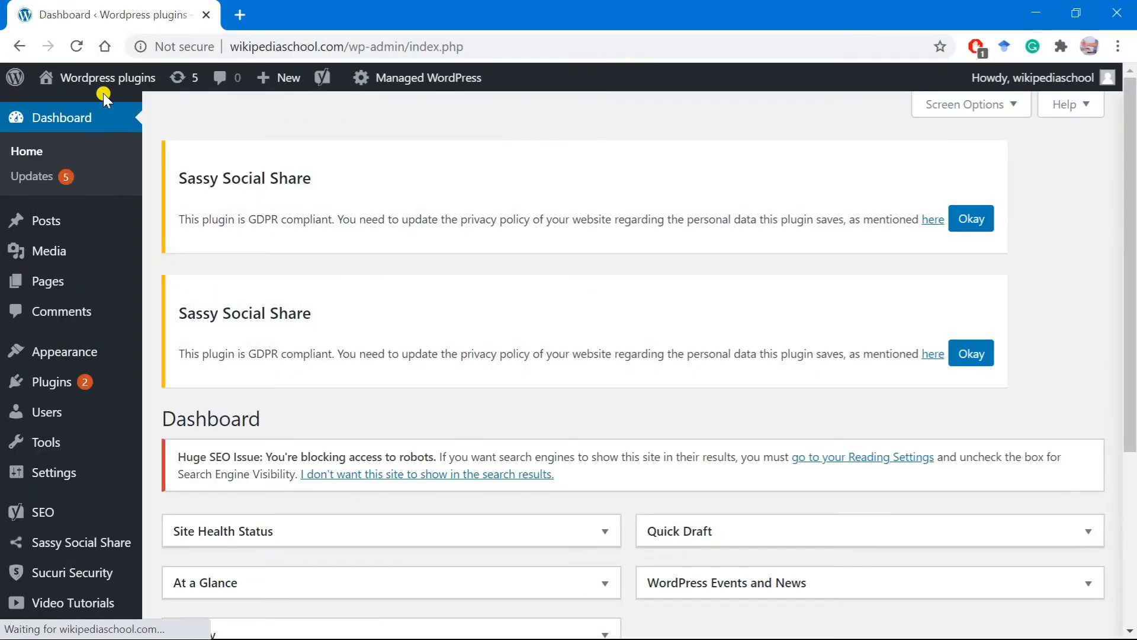
mouse_move(102, 95)
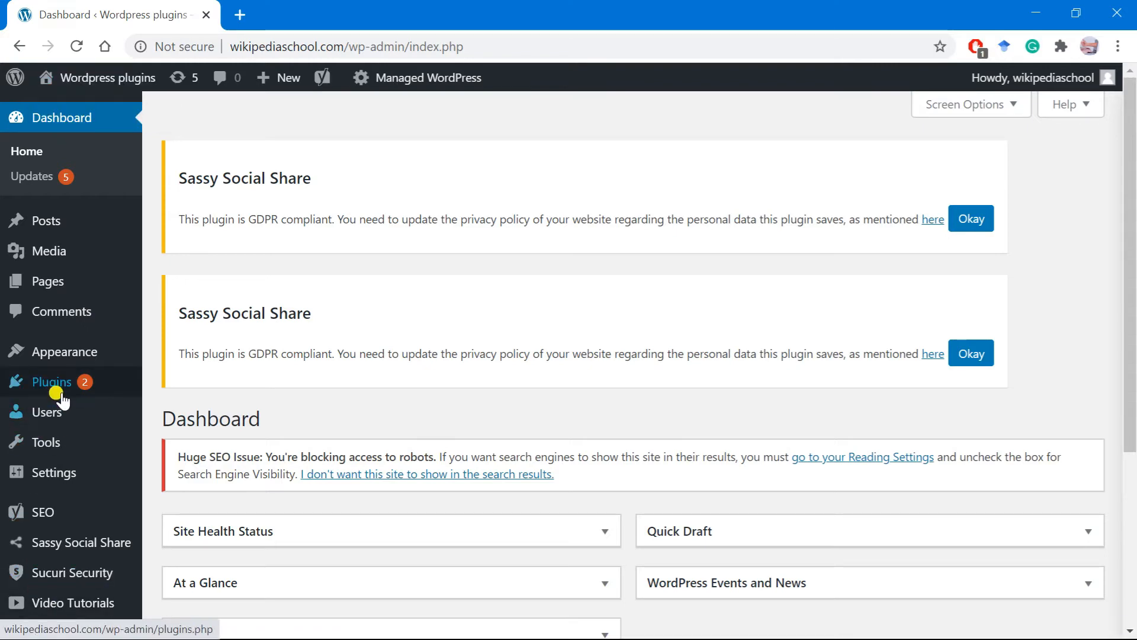
mouse_move(63, 385)
left_click(178, 409)
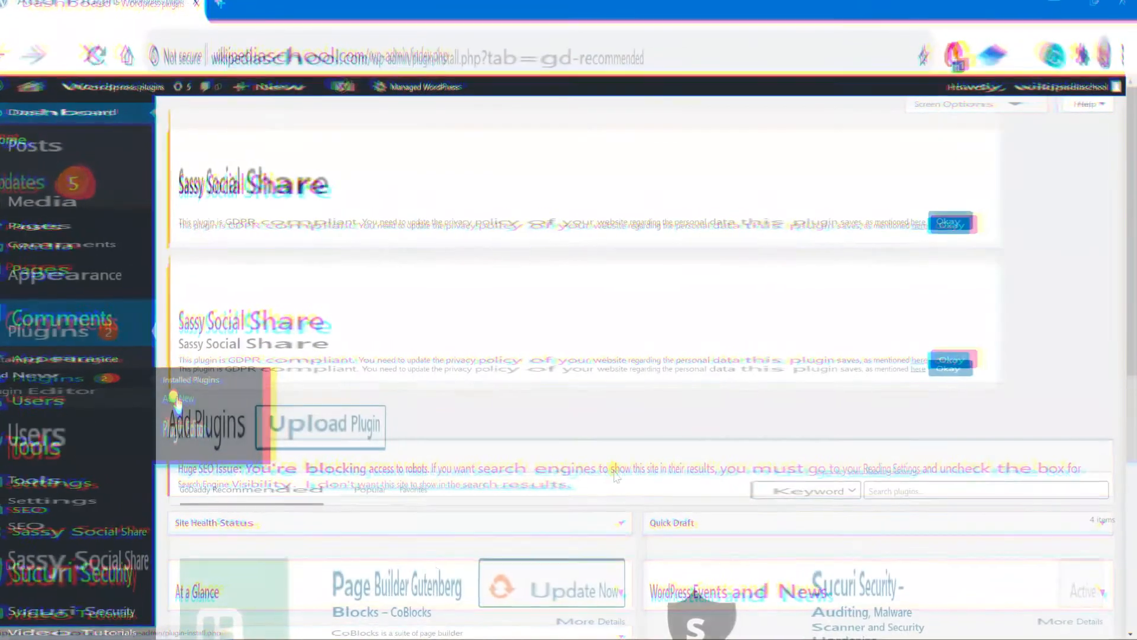
left_click(894, 481)
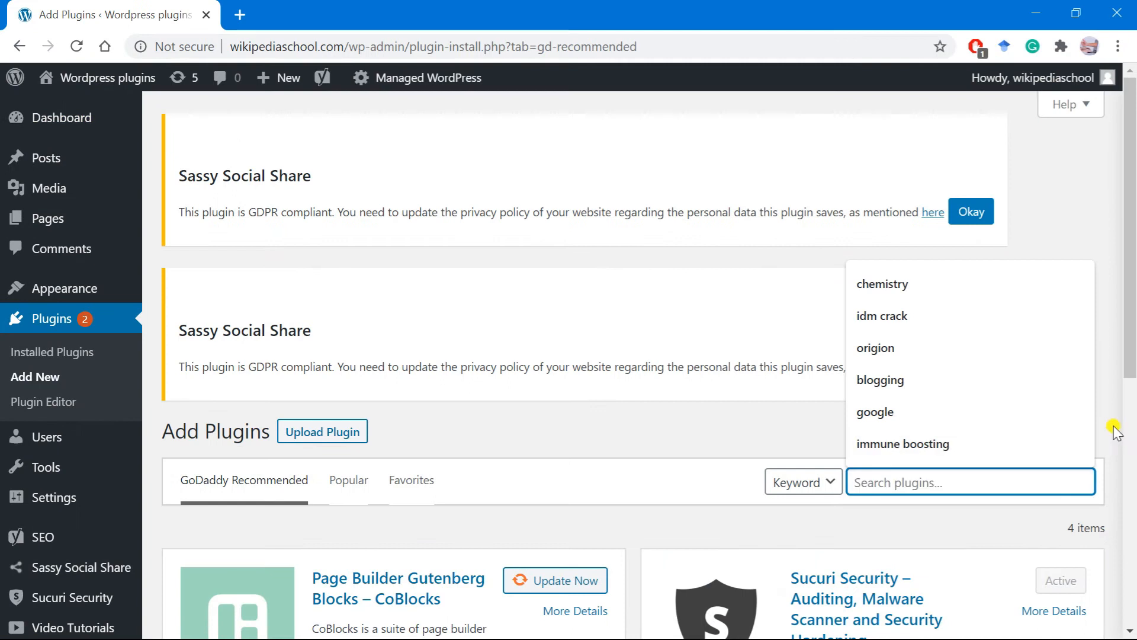
type("sass")
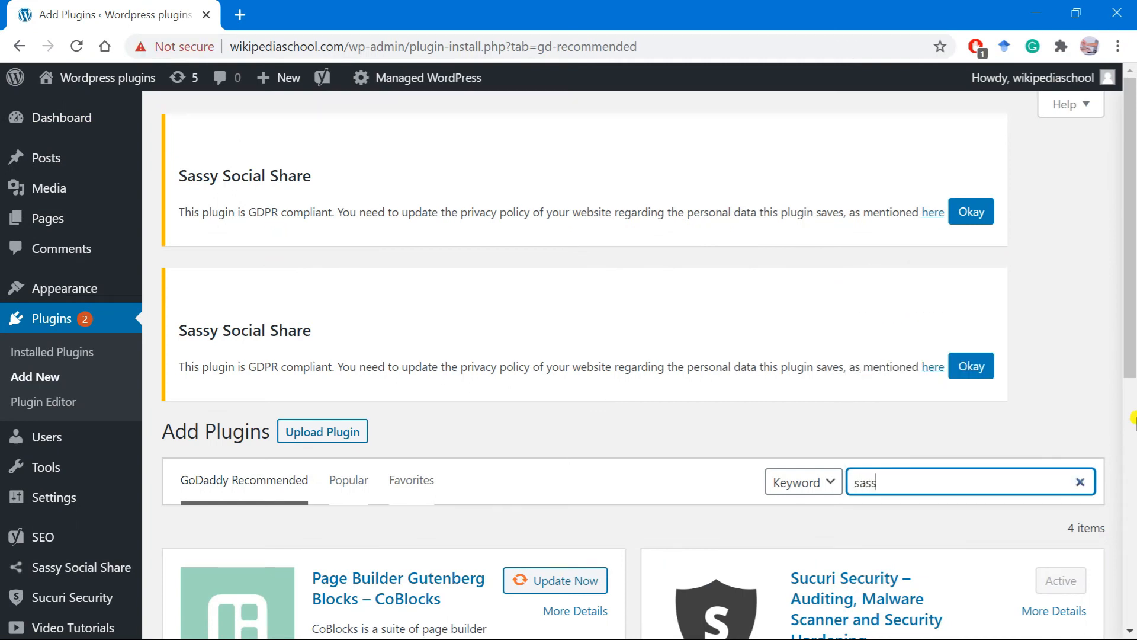
type("y social s")
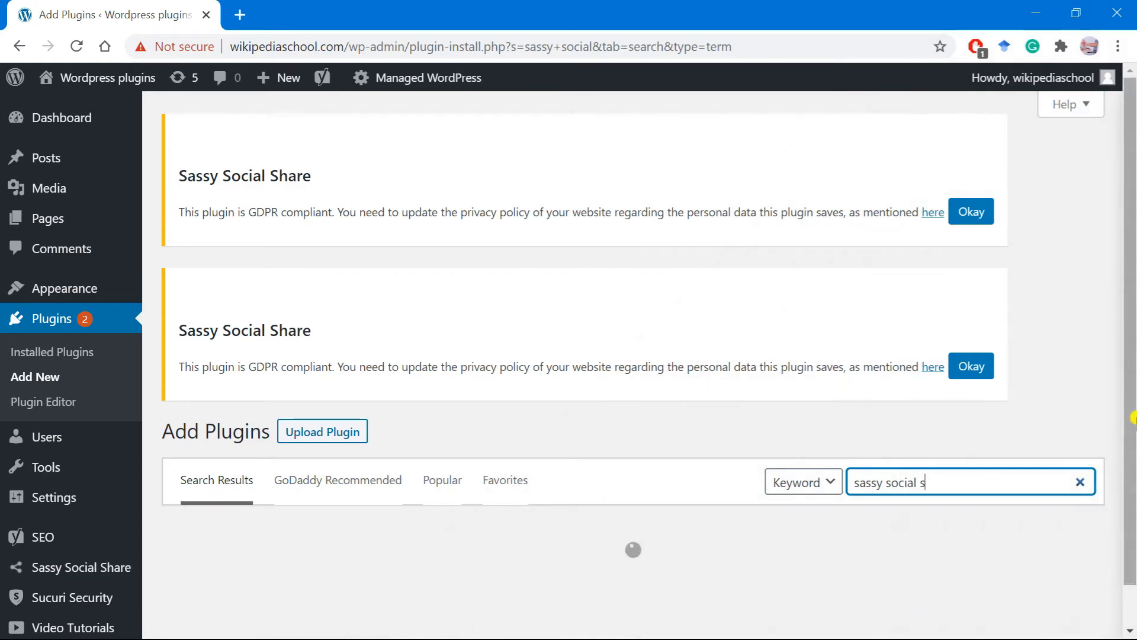
type("hare")
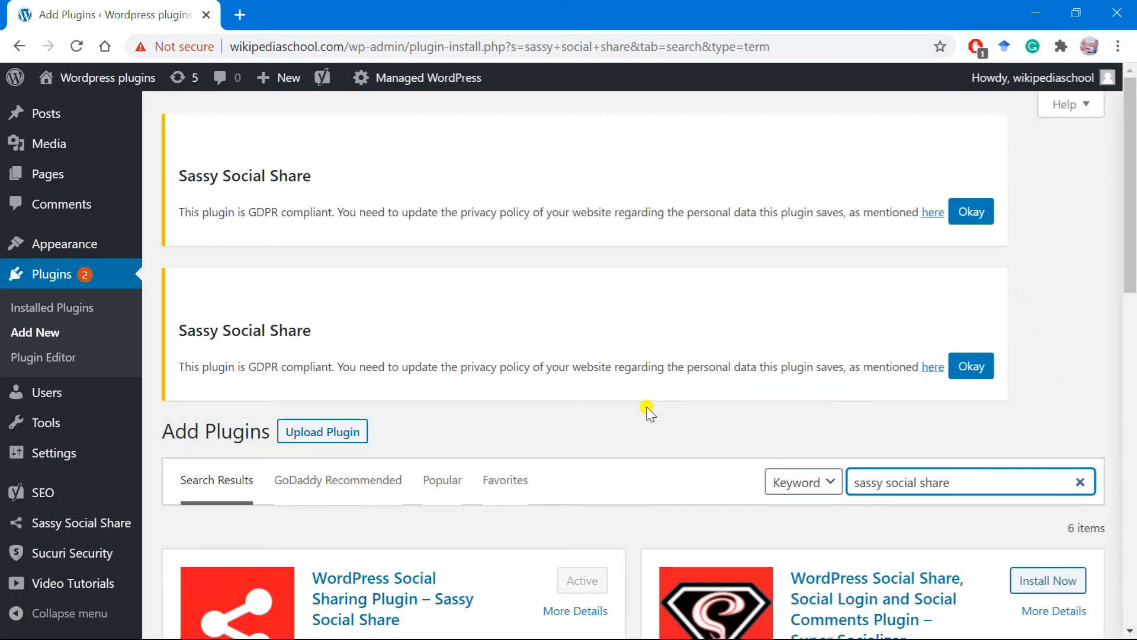
Locate the Sassy Social Share plugin among the search results and open its settings page
scroll(520, 551, "down", 5)
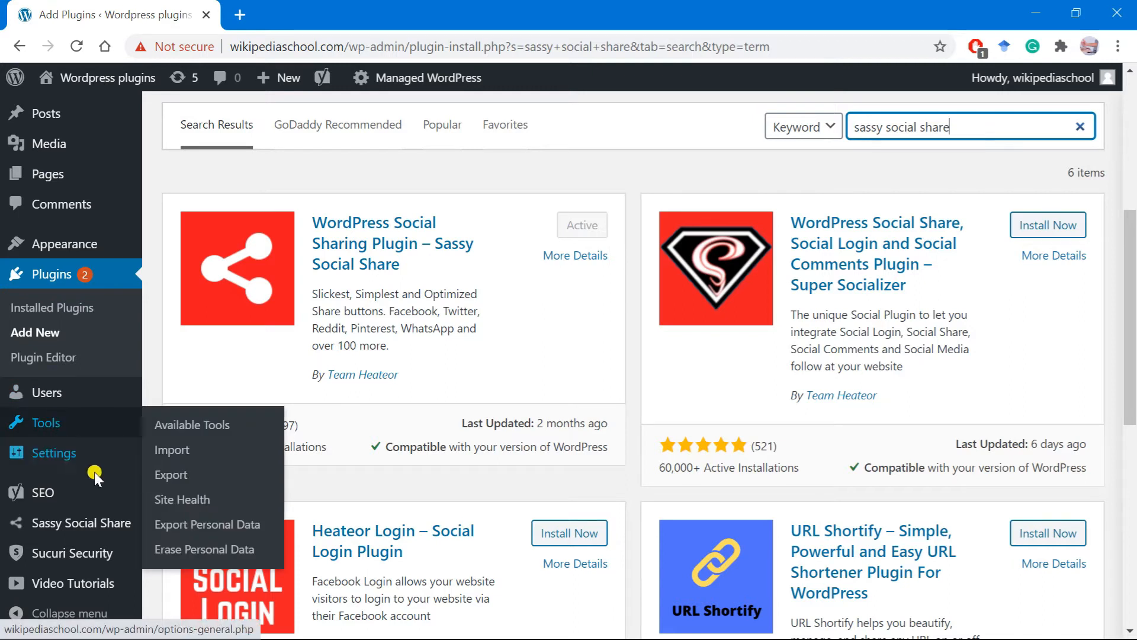
scroll(17, 426, "down", 2)
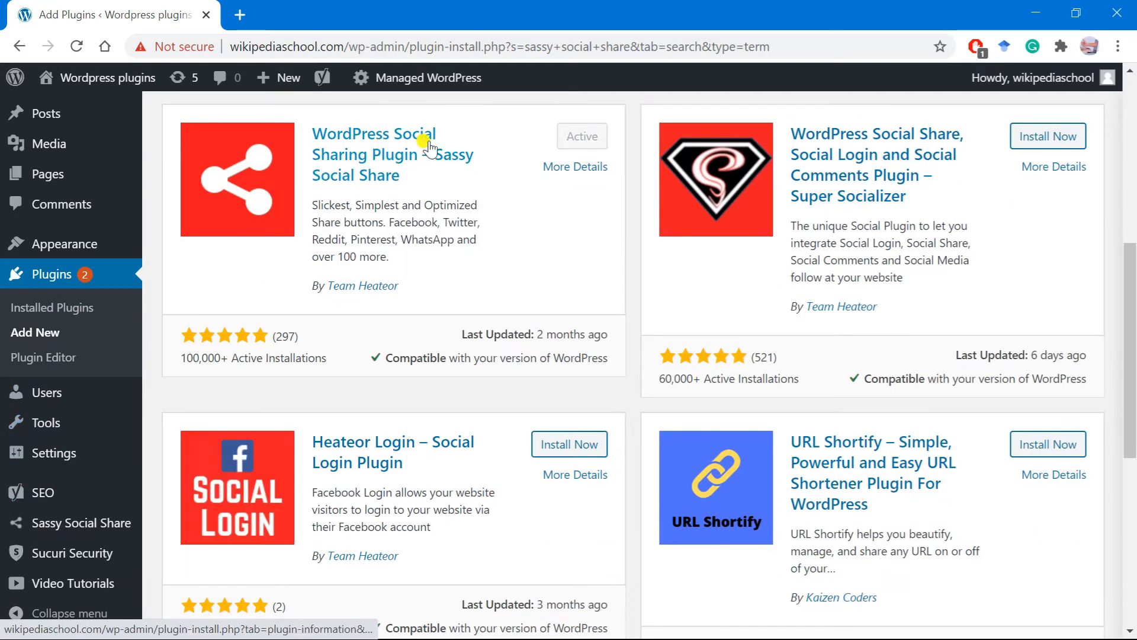
mouse_move(83, 528)
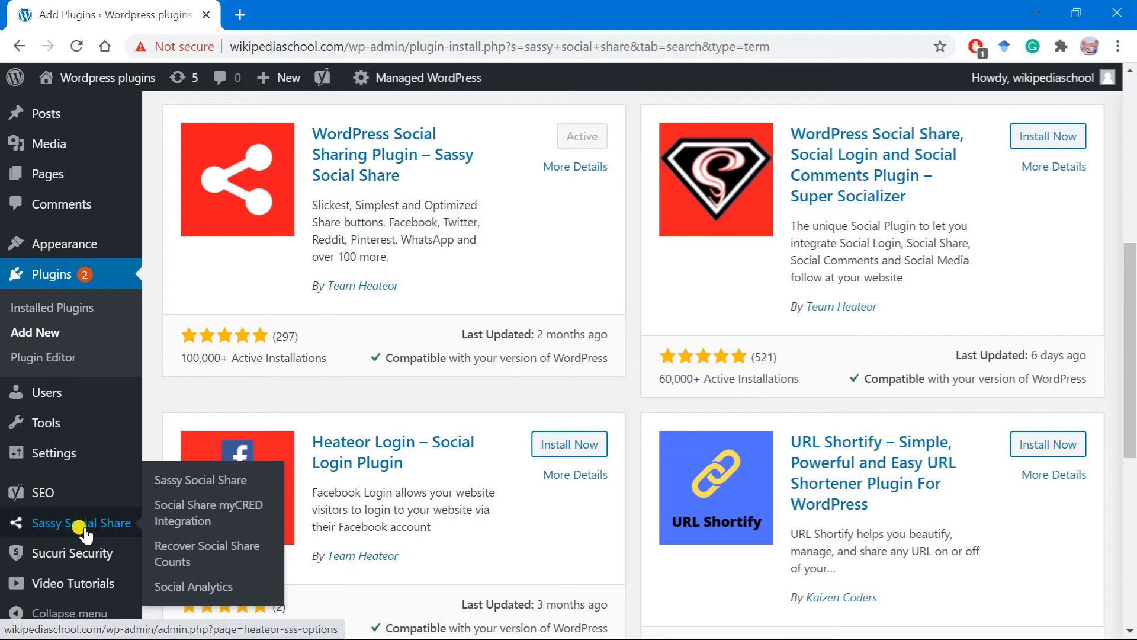
left_click(83, 529)
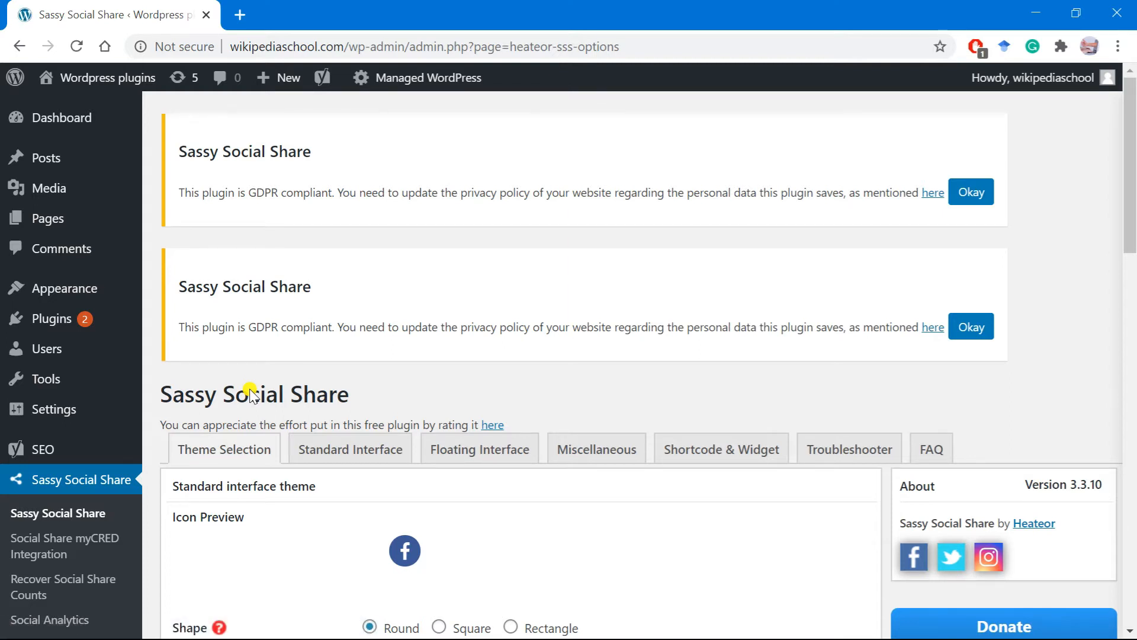
Try the Square shape and the size adjustment for the standard interface icon, and restore Round at 35 pixels
scroll(377, 333, "down", 1)
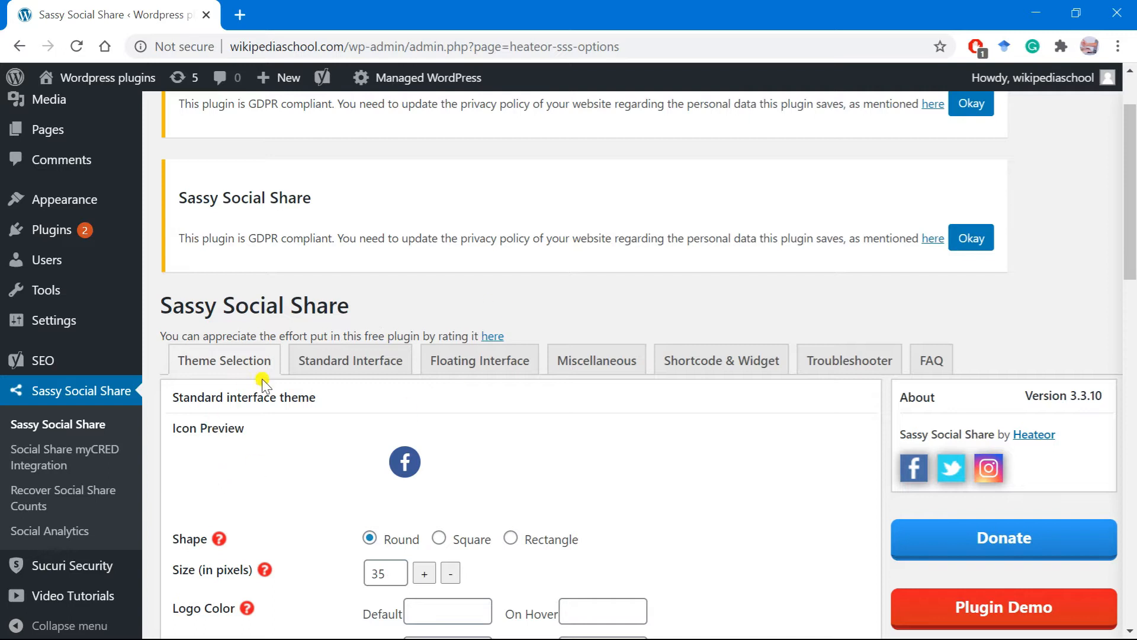
scroll(264, 373, "down", 2)
scroll(275, 373, "down", 2)
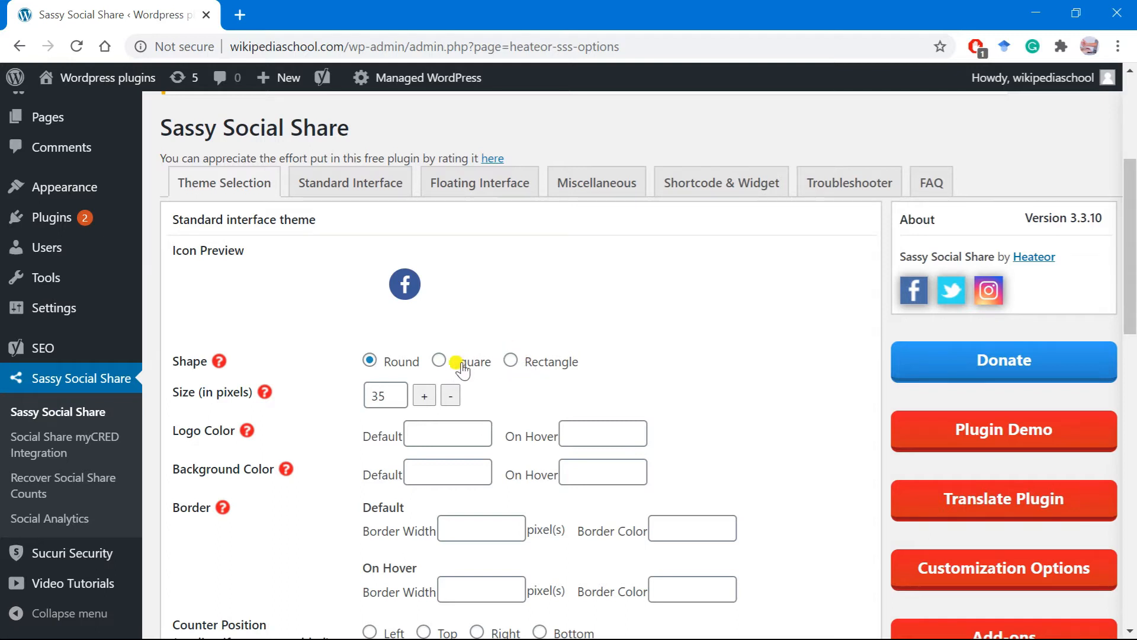
left_click(439, 359)
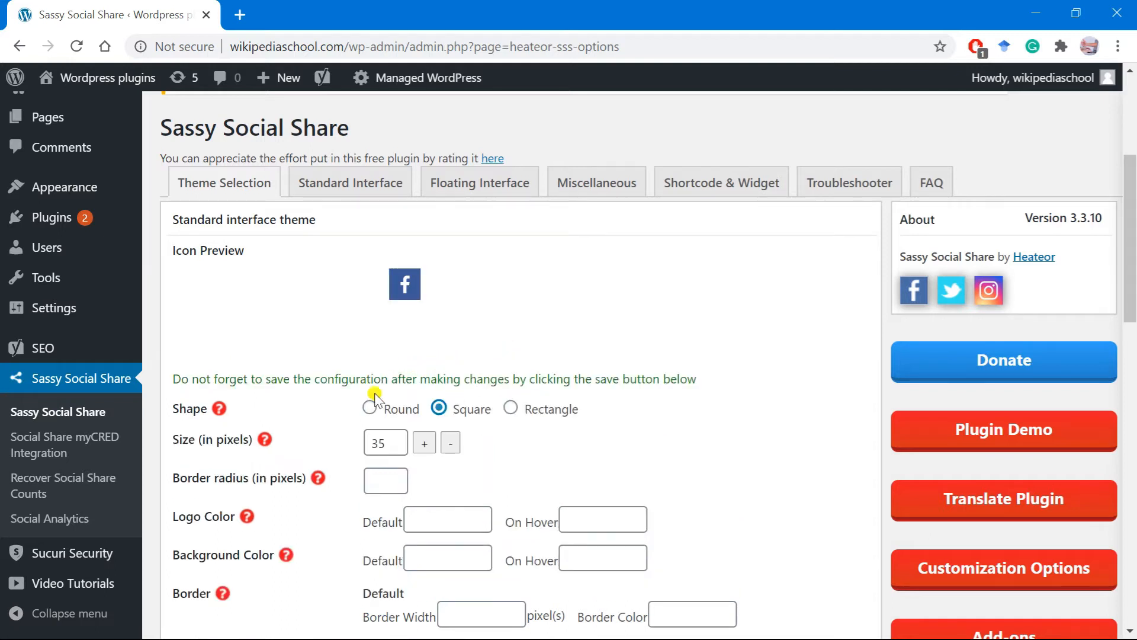
left_click(369, 408)
scroll(491, 445, "down", 1)
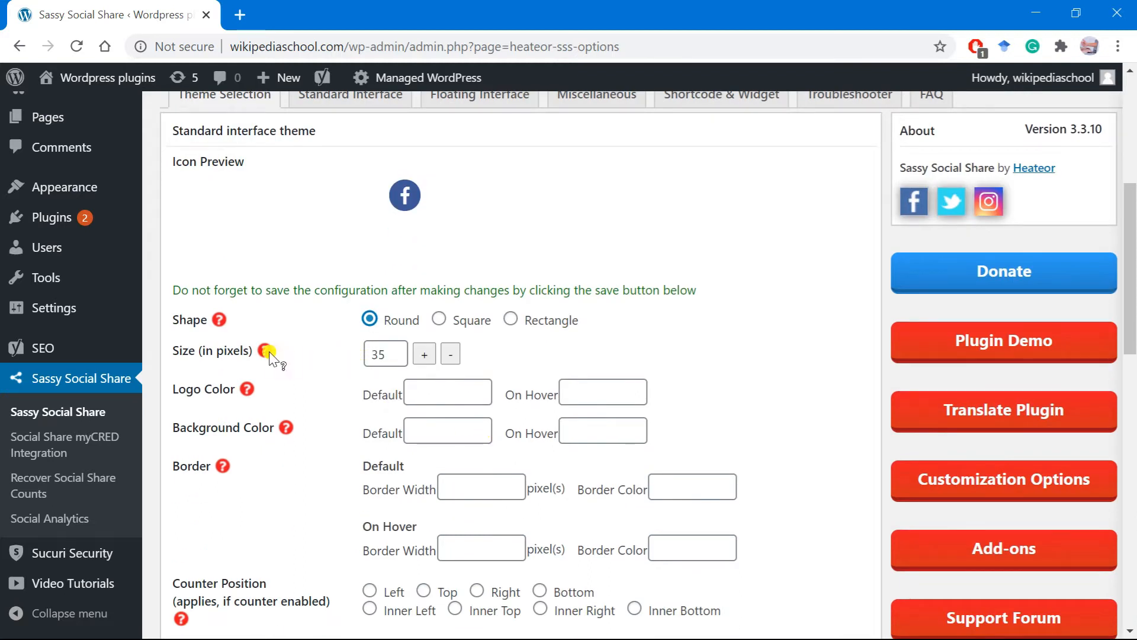
left_click(445, 355)
left_click(426, 352)
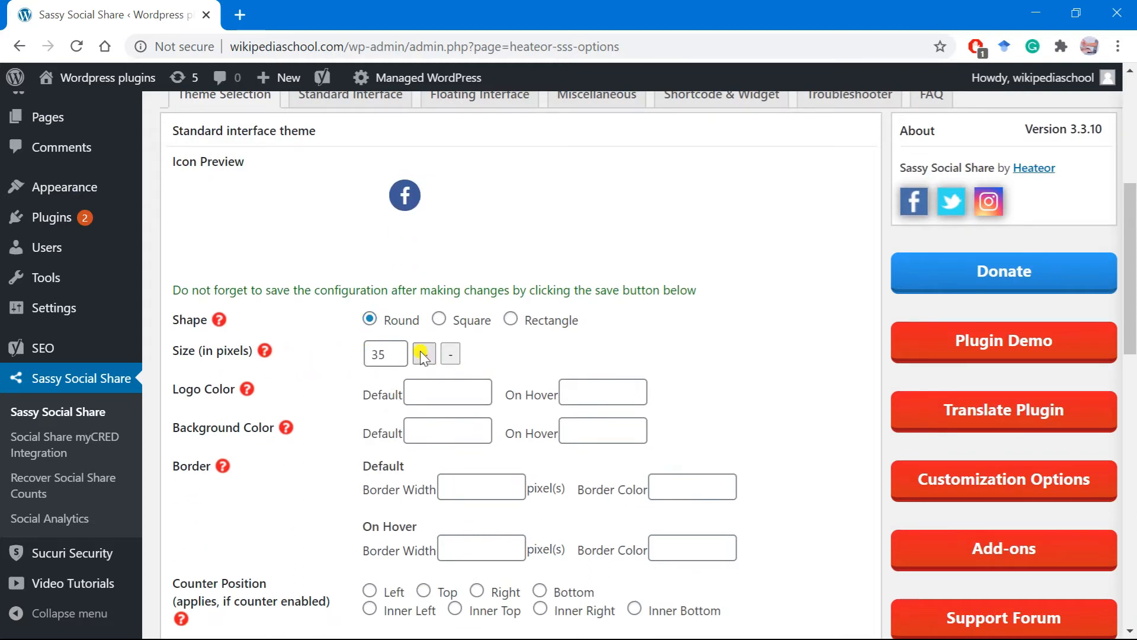
Go through the standard interface's logo color and border fields without filling them, and set Counter Position to Left
left_click(439, 392)
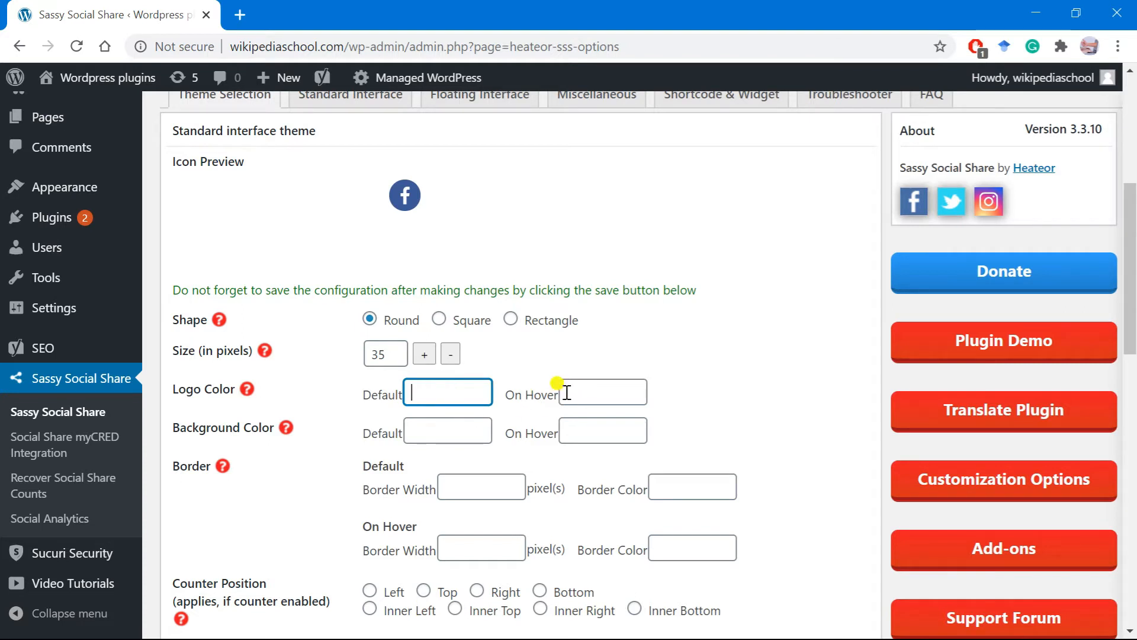
left_click(567, 392)
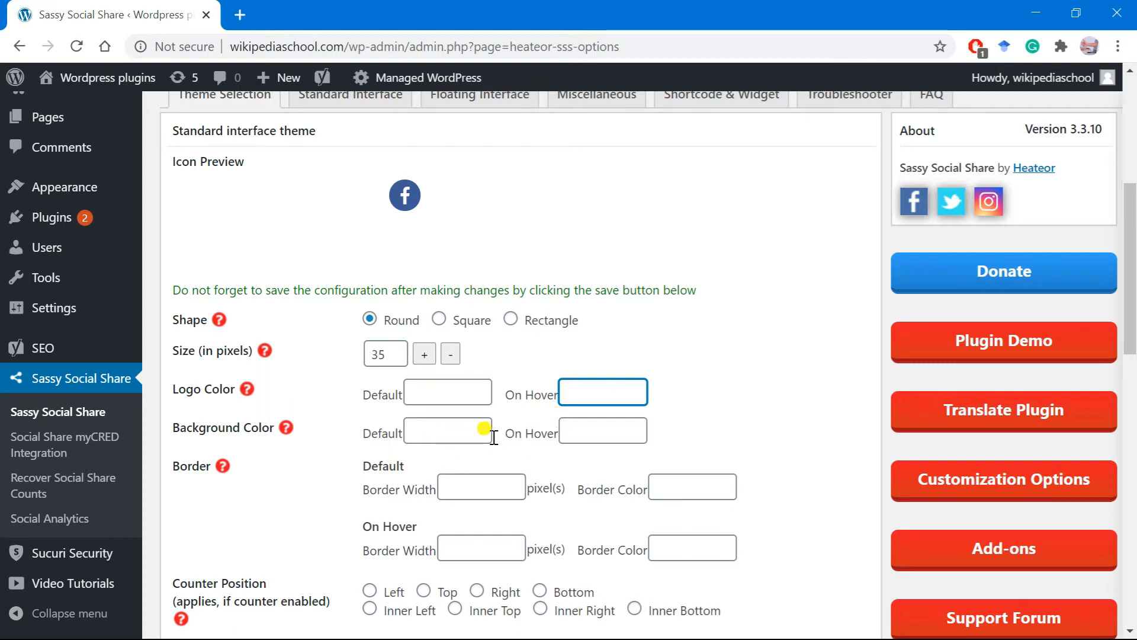
scroll(432, 477, "down", 1)
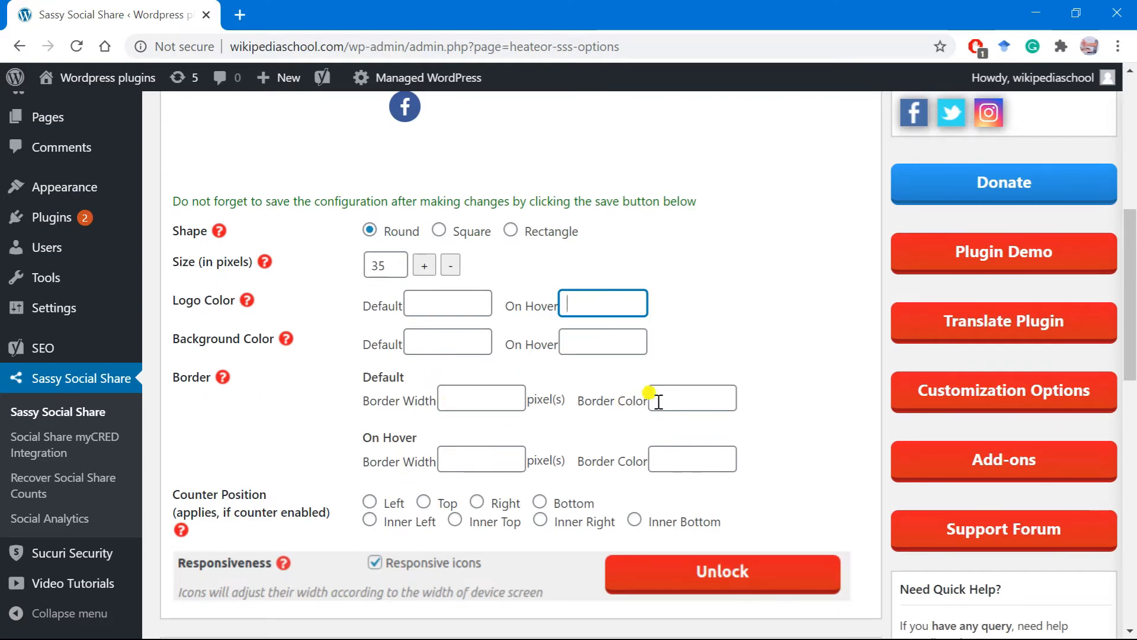
scroll(539, 464, "down", 1)
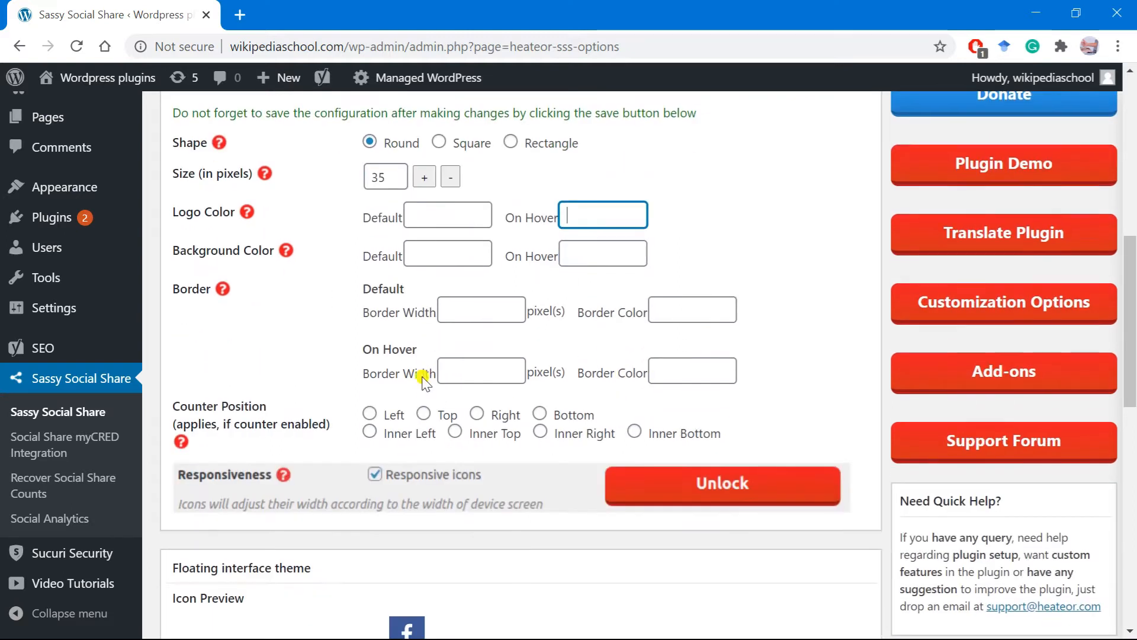
left_click(484, 367)
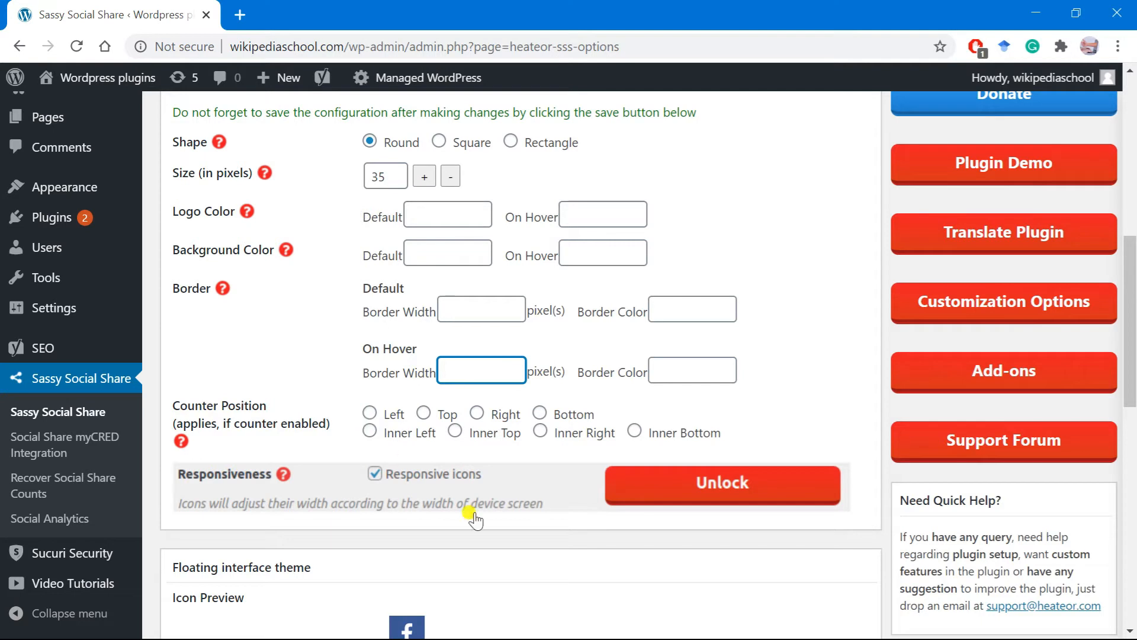
left_click(370, 413)
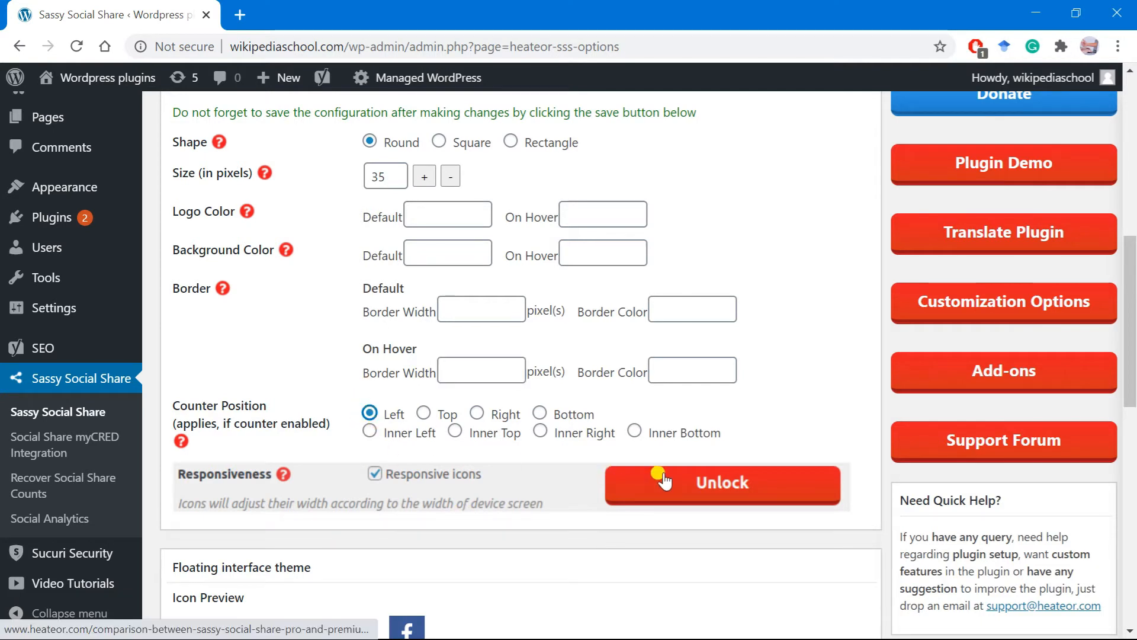
Reduce the floating interface theme's icon size to 35 pixels
scroll(465, 453, "down", 2)
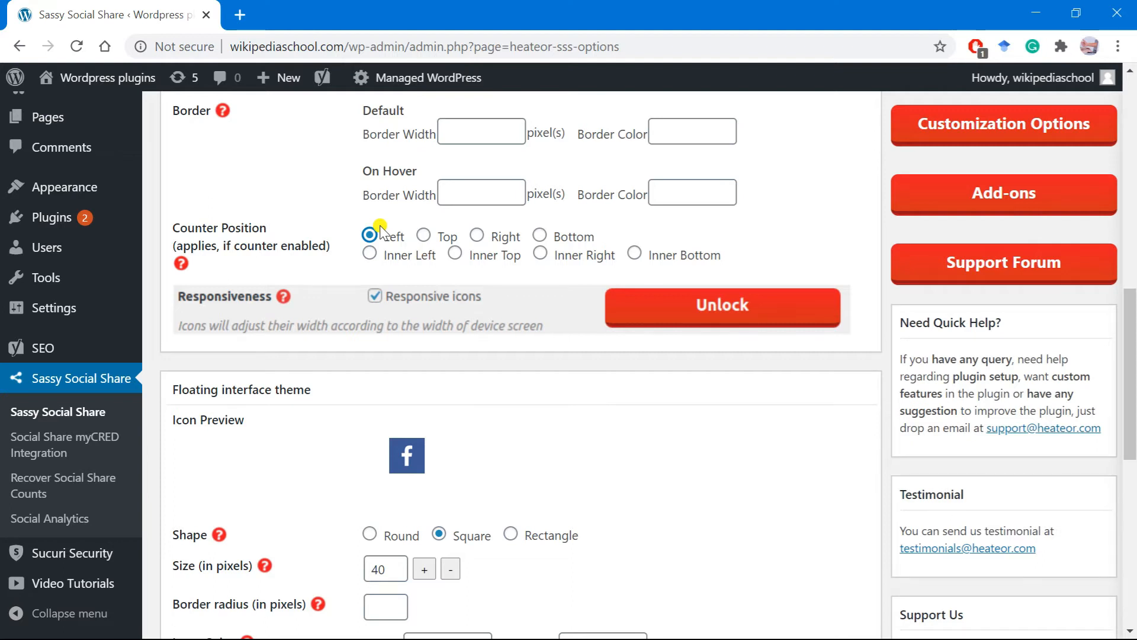
scroll(409, 488, "down", 1)
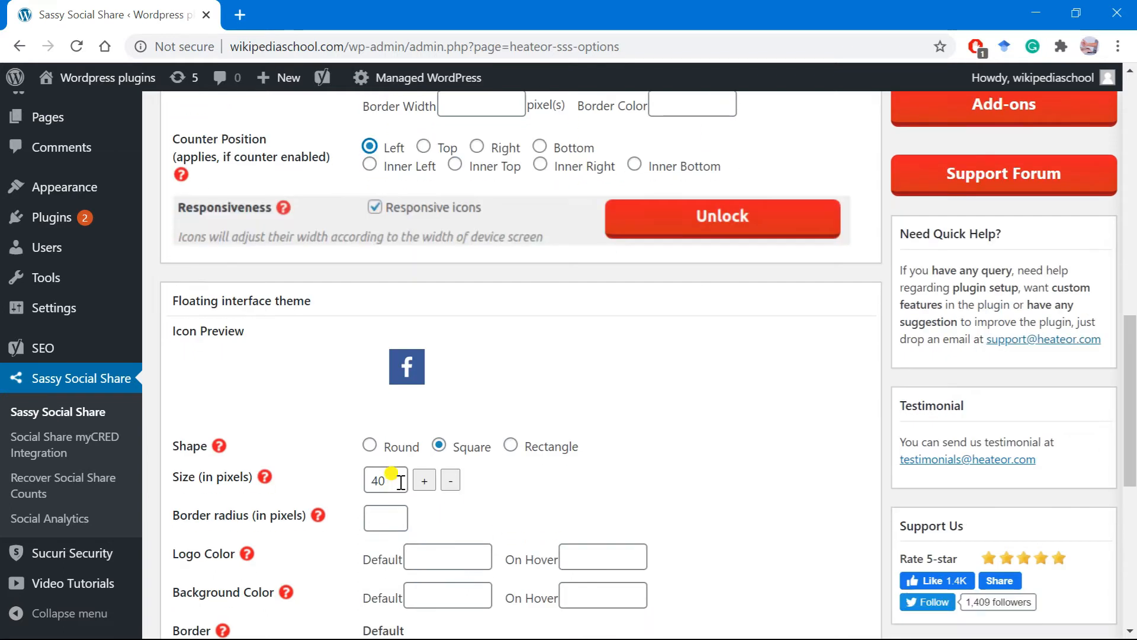
scroll(395, 477, "down", 1)
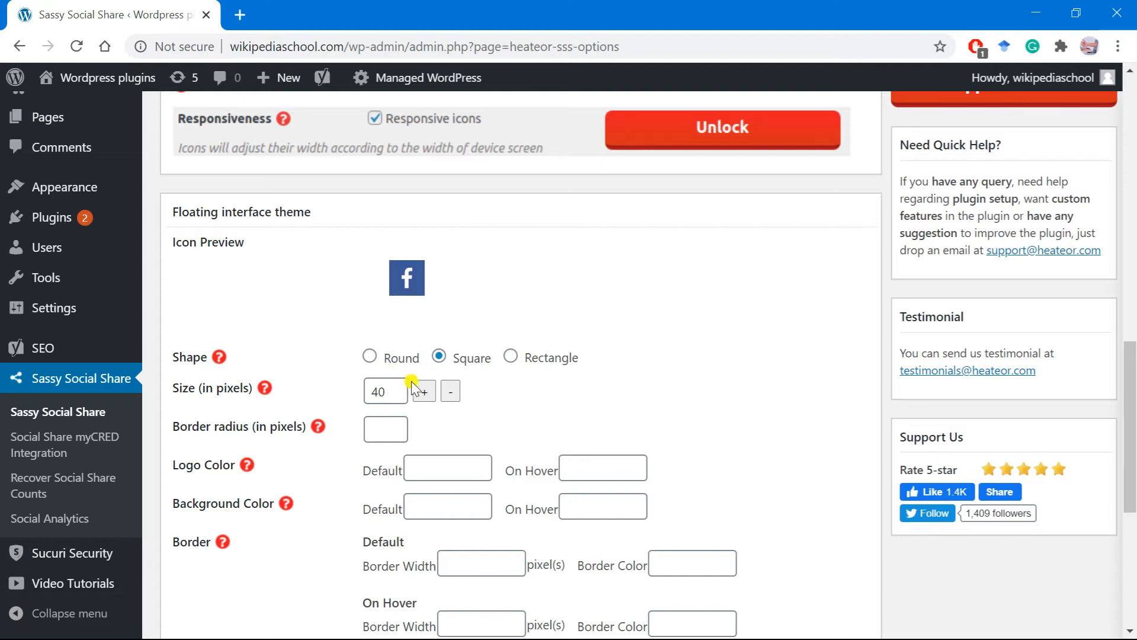
left_click(451, 390)
double_click(455, 386)
left_click(450, 405)
left_click(450, 405)
left_click(450, 405)
left_click(450, 404)
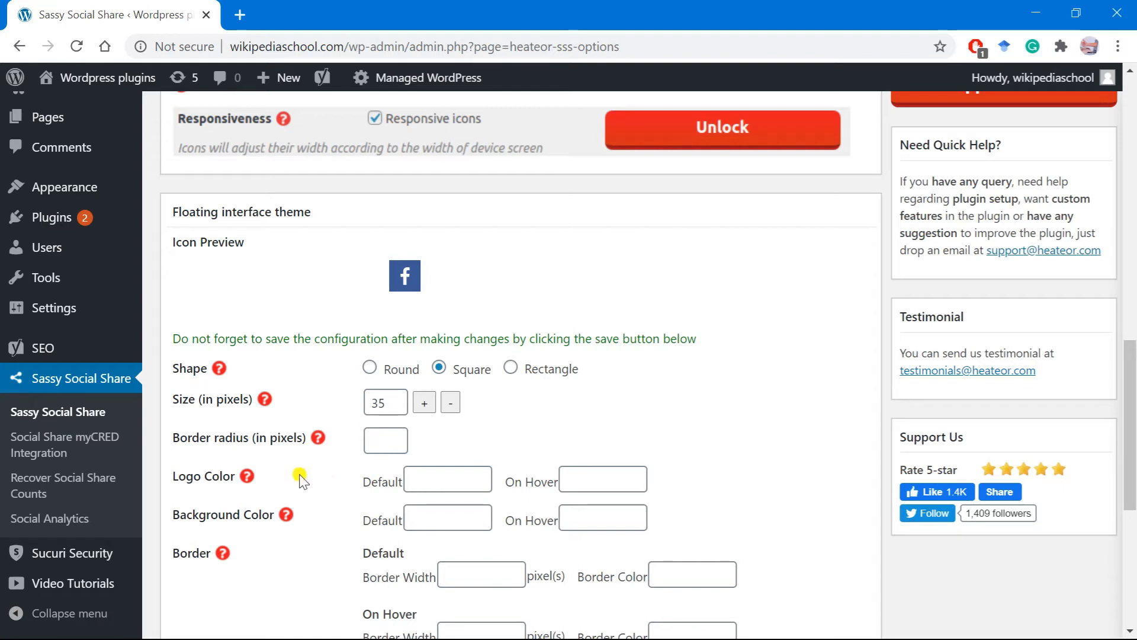
Set the floating interface's Counter Position to Left and save the theme settings
left_click(421, 474)
scroll(323, 500, "down", 1)
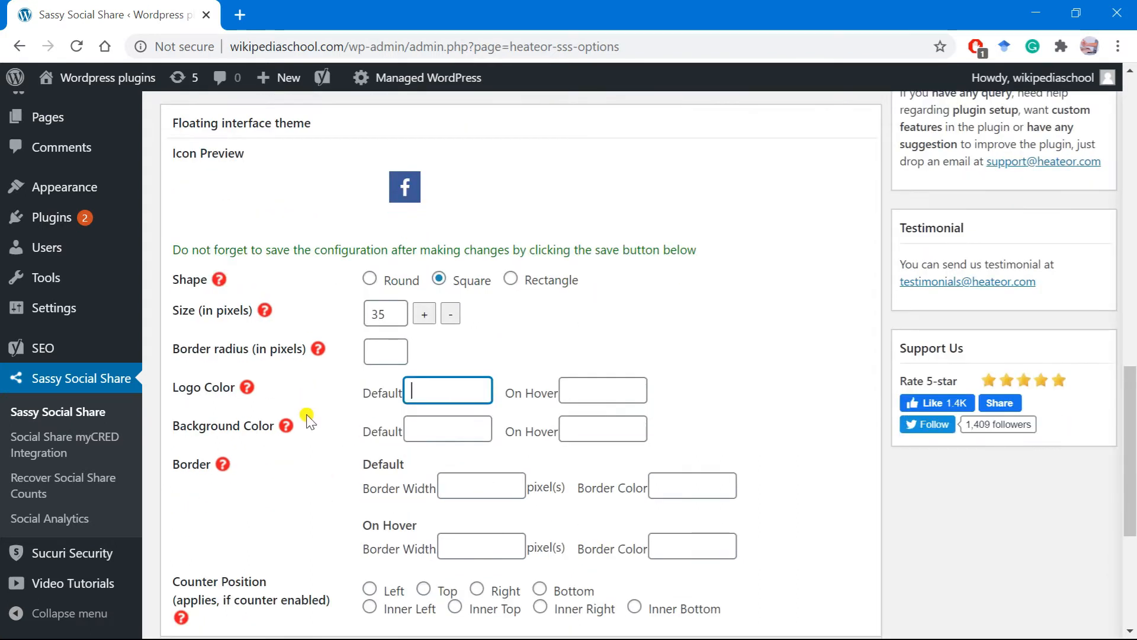
scroll(304, 427, "down", 2)
left_click(369, 411)
scroll(243, 432, "down", 2)
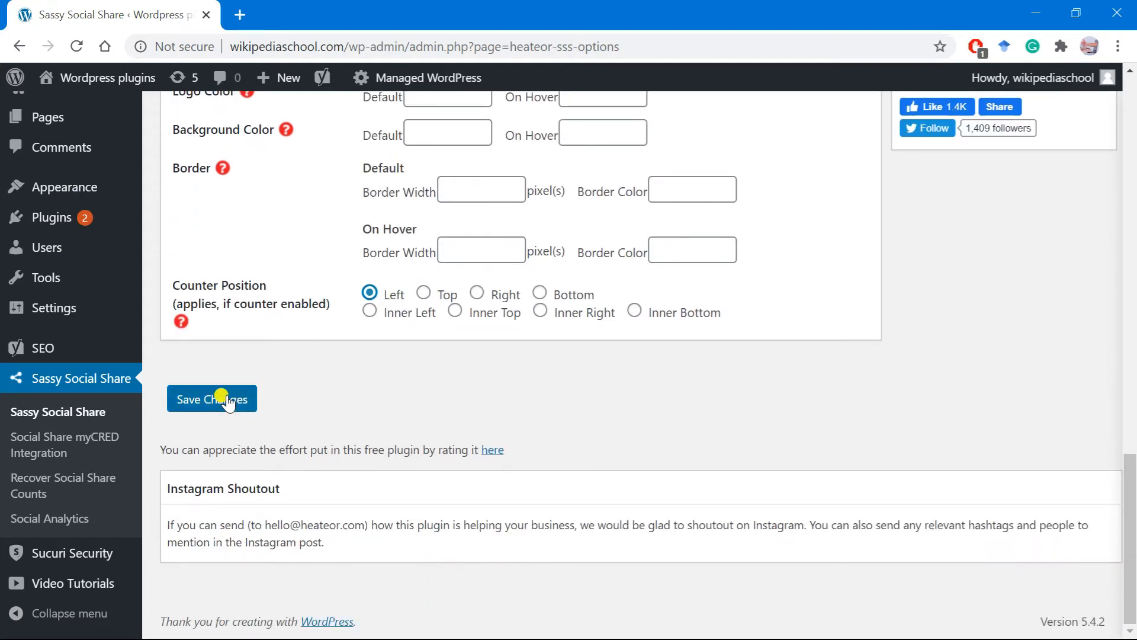
left_click(231, 398)
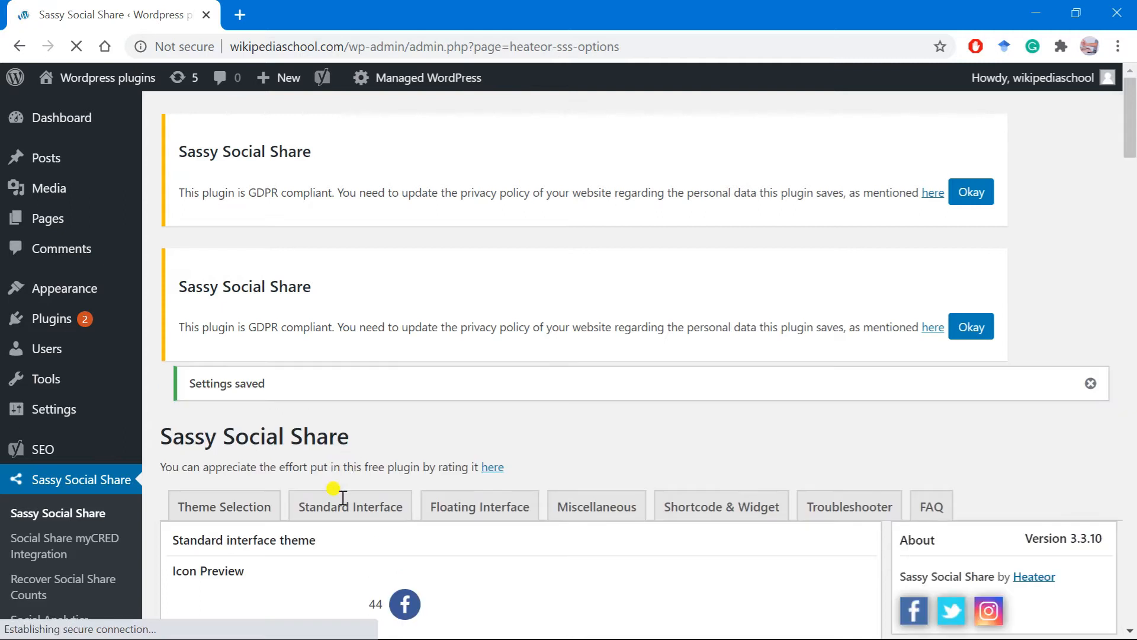
Open the Standard Interface options and add the Facebook Share, Like, Recommend, Tweet, LinkedIn Share, Pin it and Buffer button services
scroll(477, 469, "down", 3)
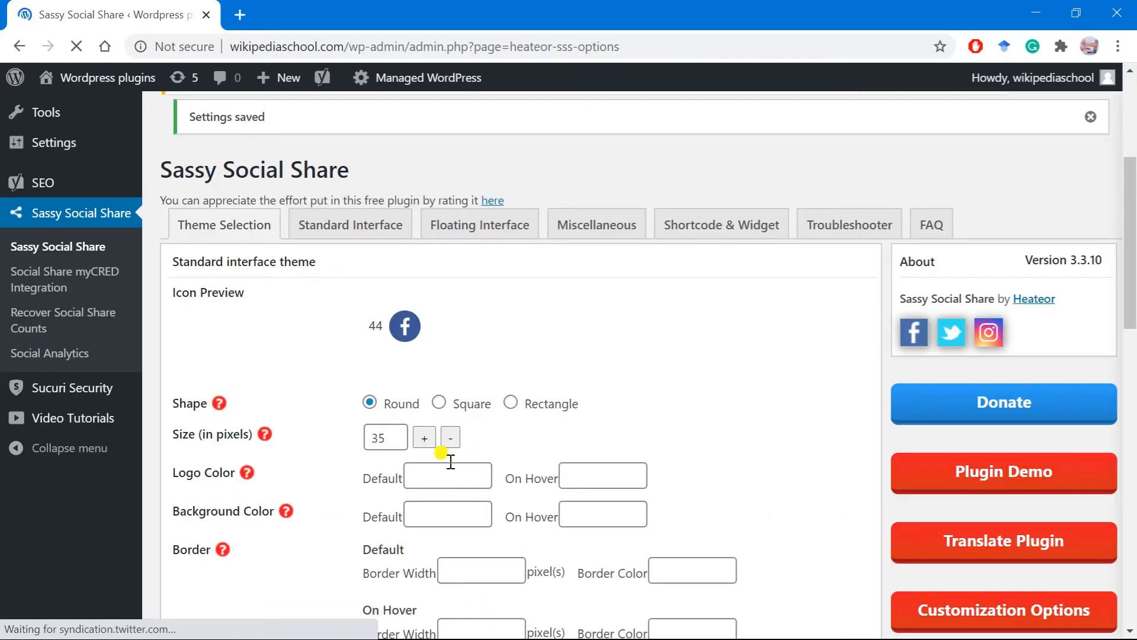
left_click(379, 227)
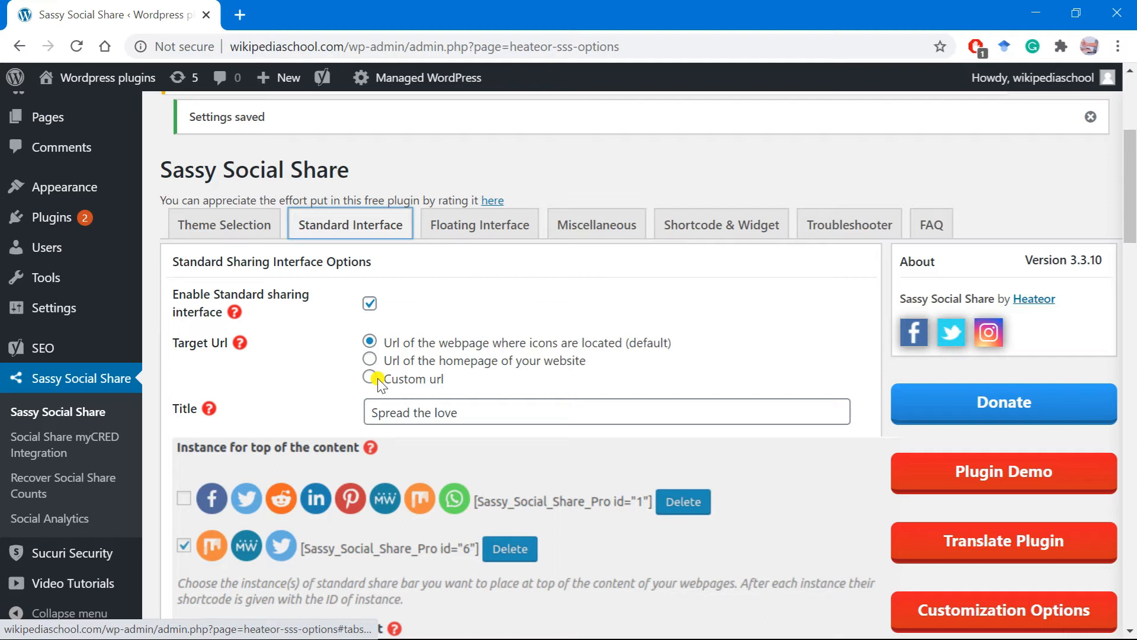
scroll(385, 379, "down", 7)
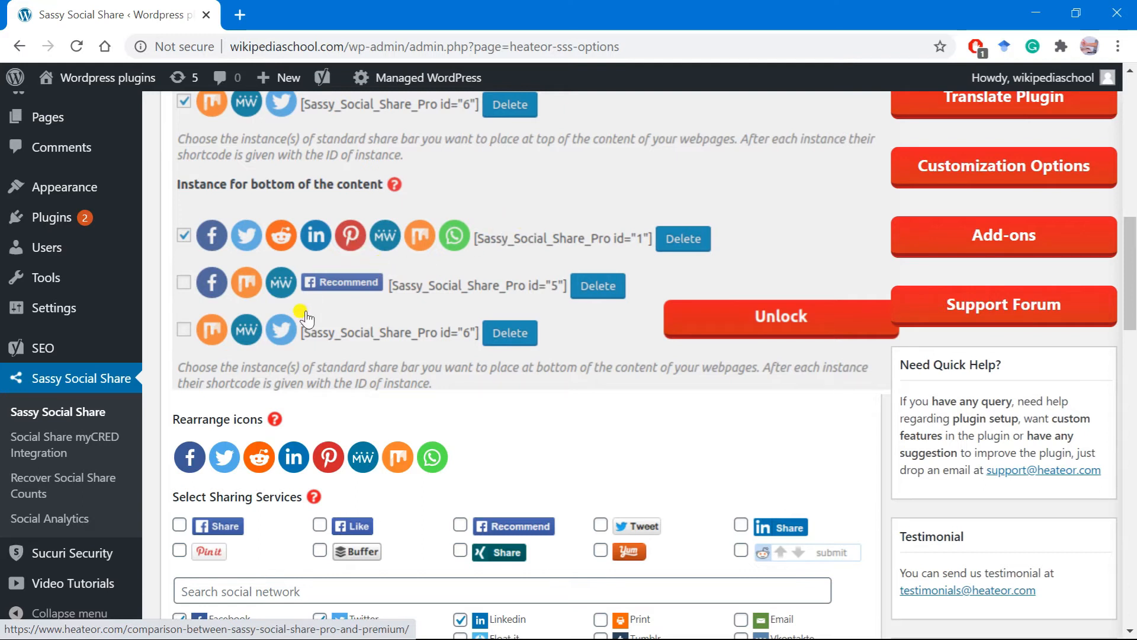
scroll(367, 261, "down", 3)
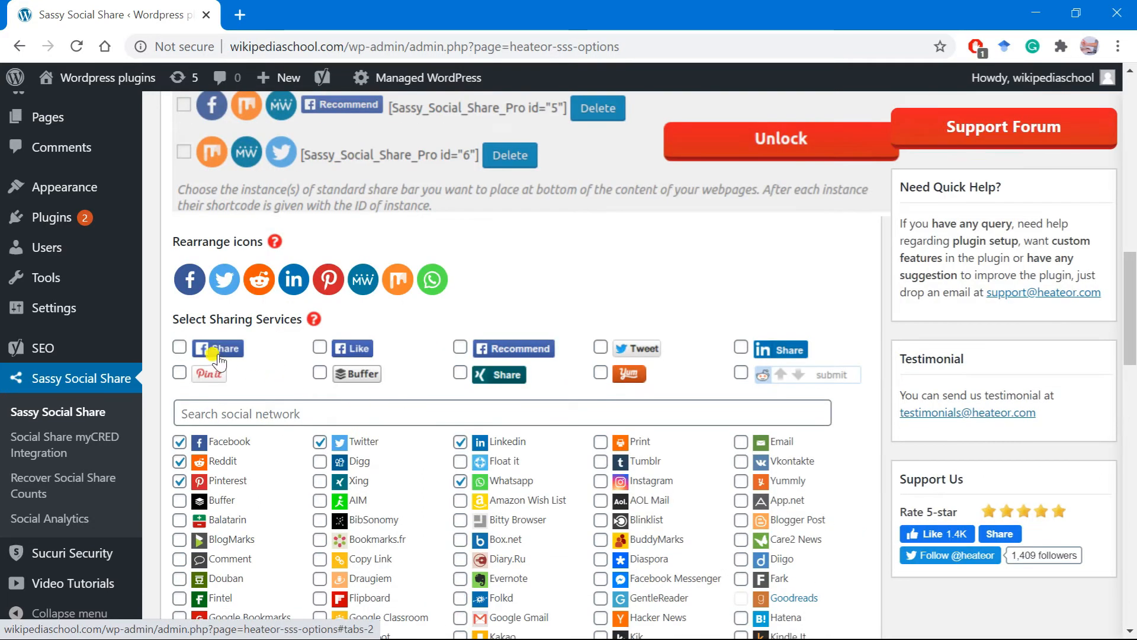
left_click(180, 346)
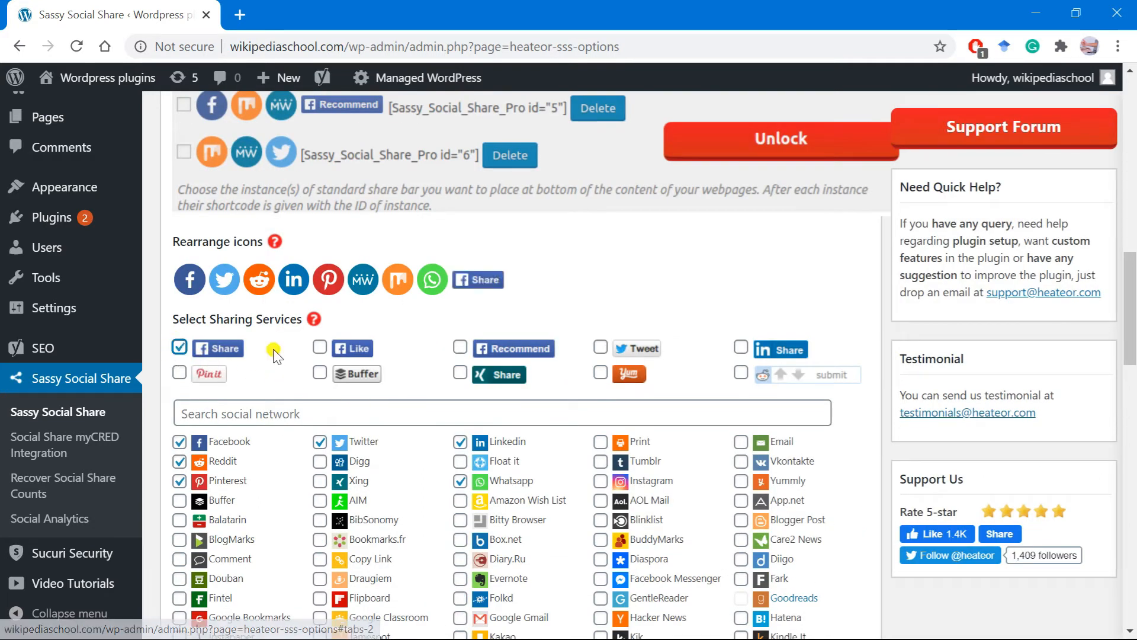
left_click(320, 347)
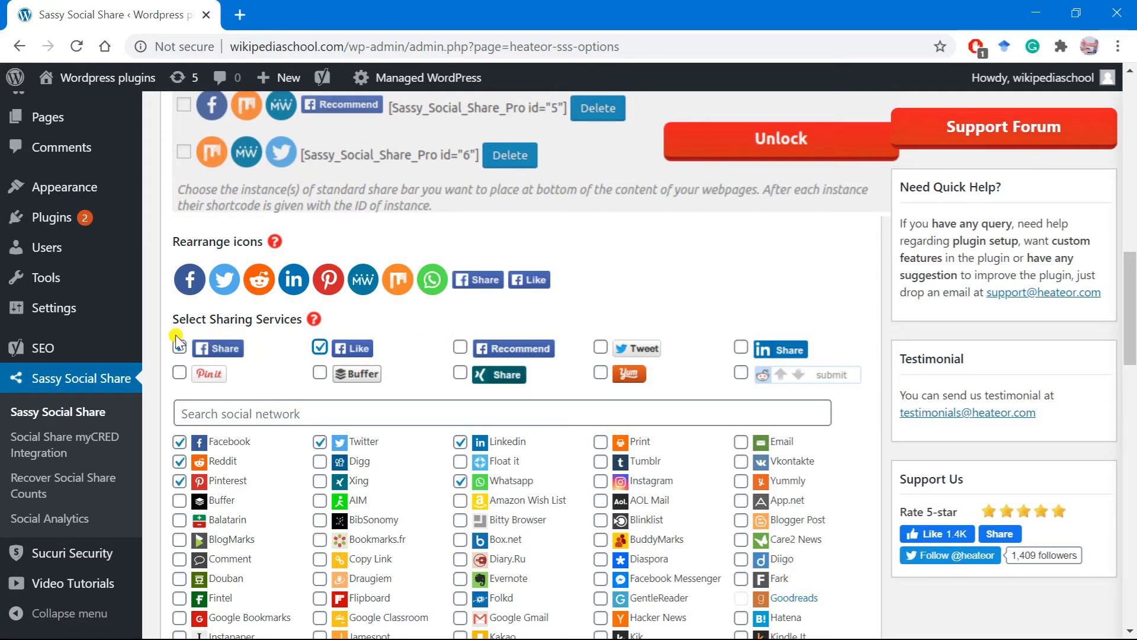
left_click(460, 347)
left_click(601, 346)
left_click(741, 347)
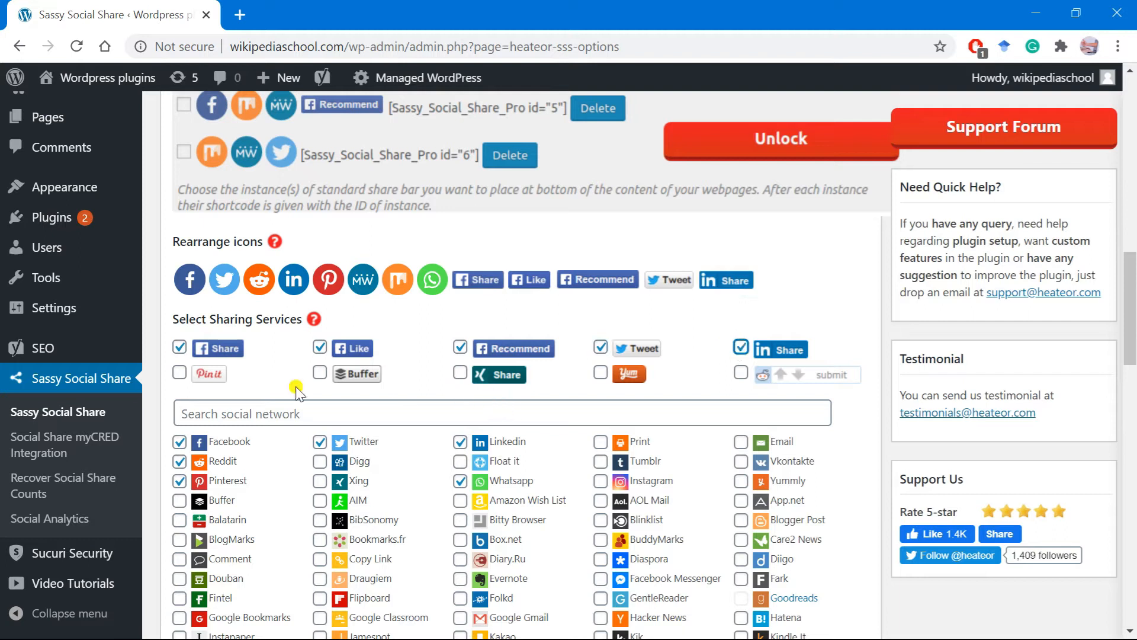
left_click(179, 373)
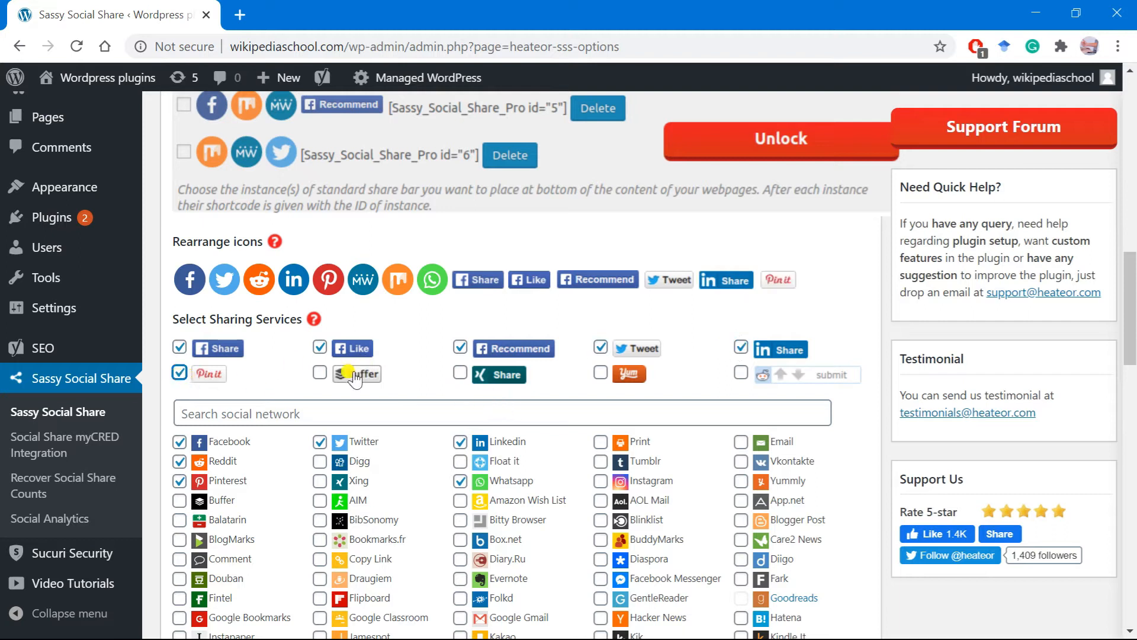
left_click(320, 372)
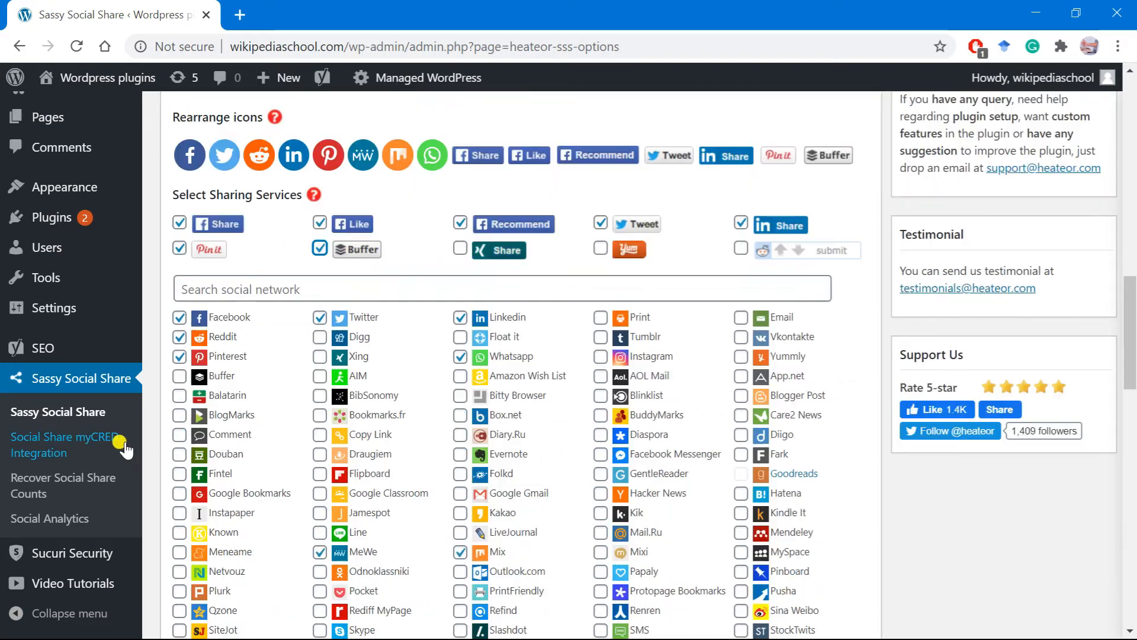
Add AIM, Hacker News, Google Gmail and Google Classroom to the standard interface's social networks
scroll(326, 380, "down", 3)
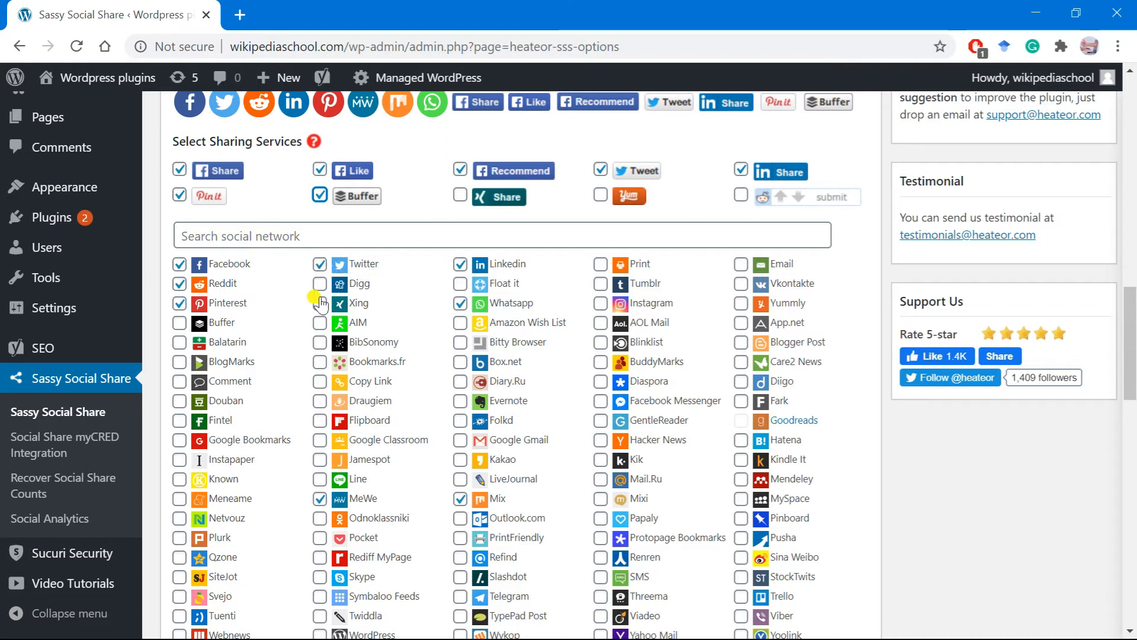
left_click(319, 322)
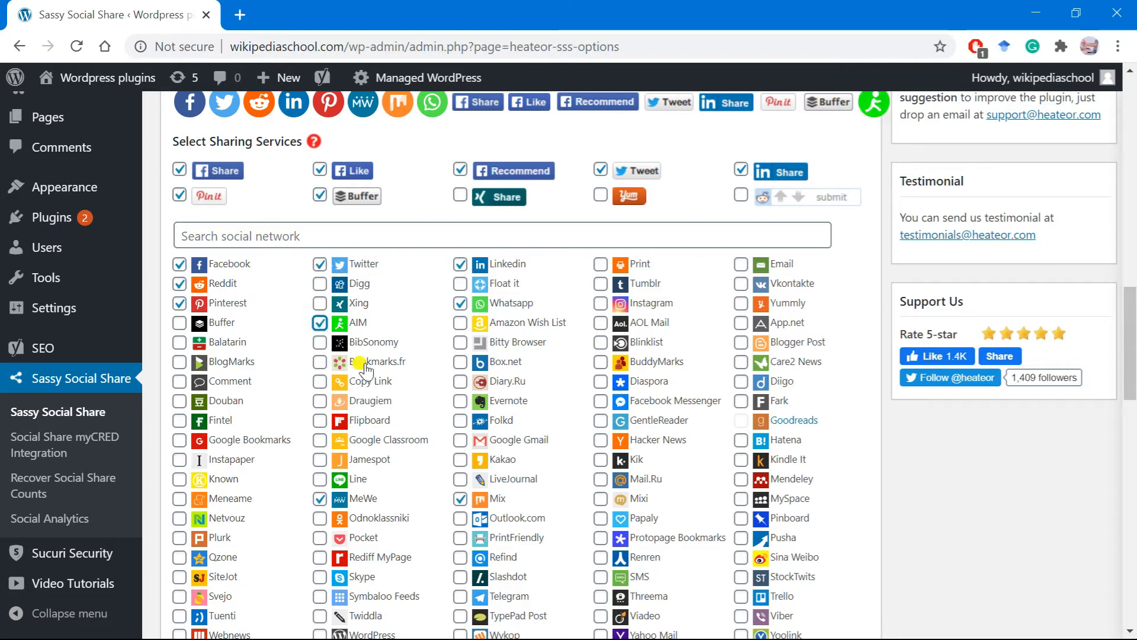
left_click(600, 441)
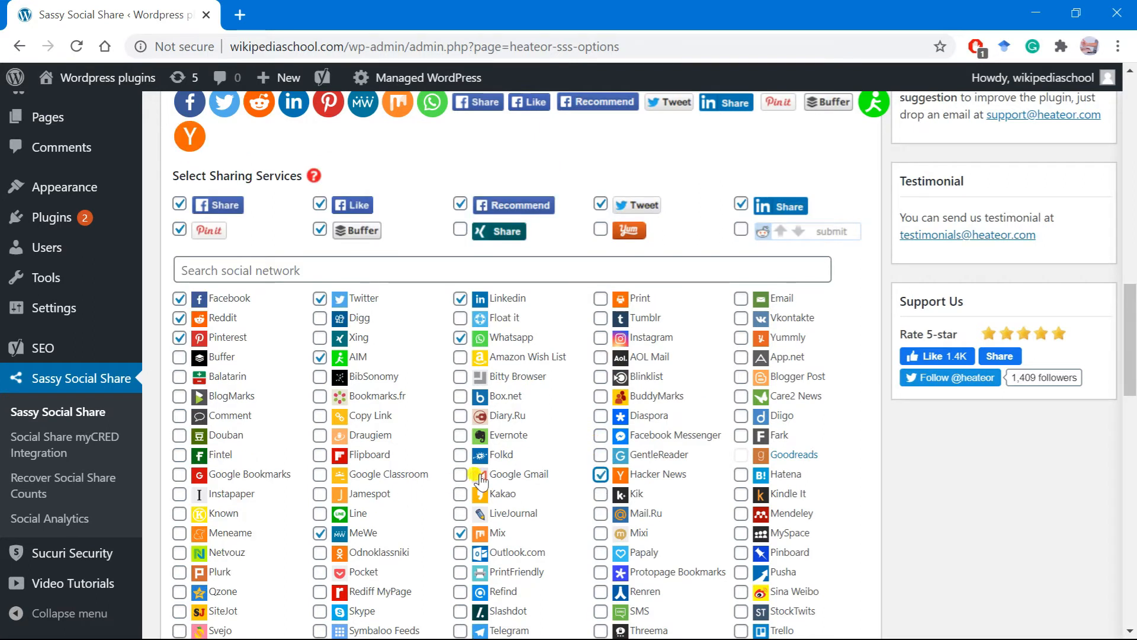
left_click(460, 474)
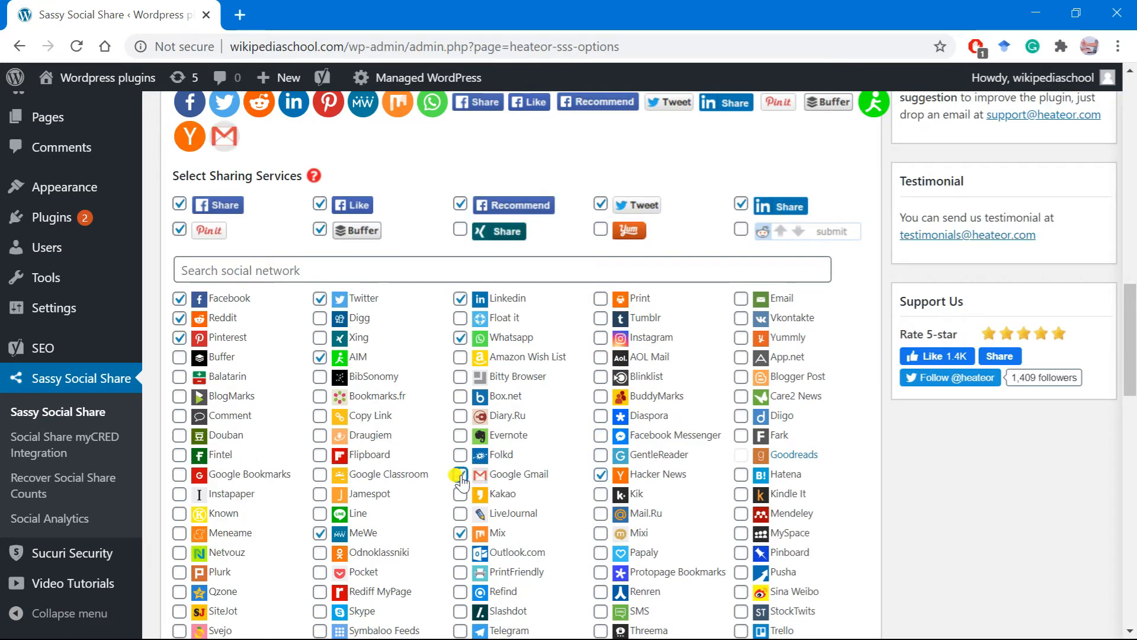
left_click(320, 474)
Check the horizontal alignment choices, keep Left, and also enable the Bottom of the content position for the share icons
scroll(290, 482, "down", 2)
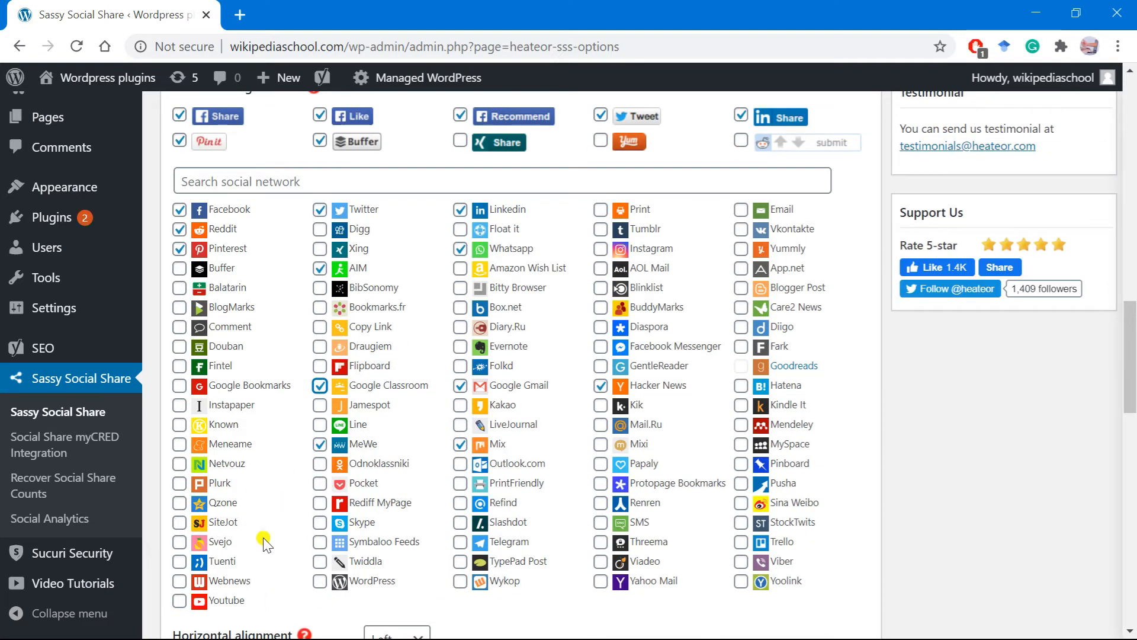
scroll(329, 474, "down", 5)
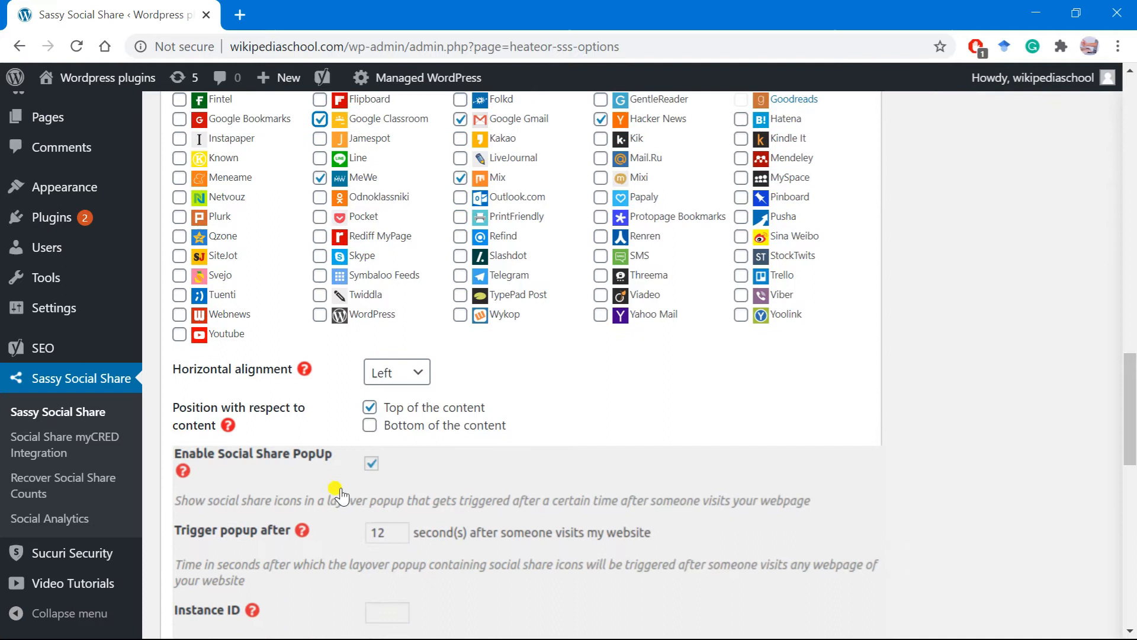
left_click(414, 374)
left_click(420, 376)
left_click(421, 376)
left_click(421, 379)
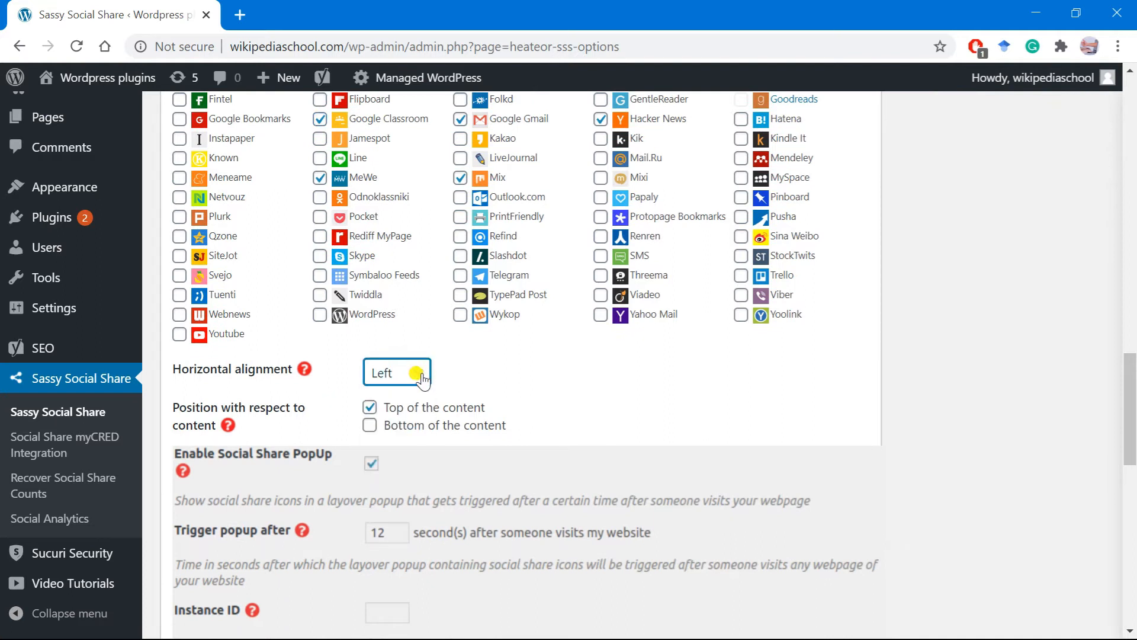
left_click(370, 426)
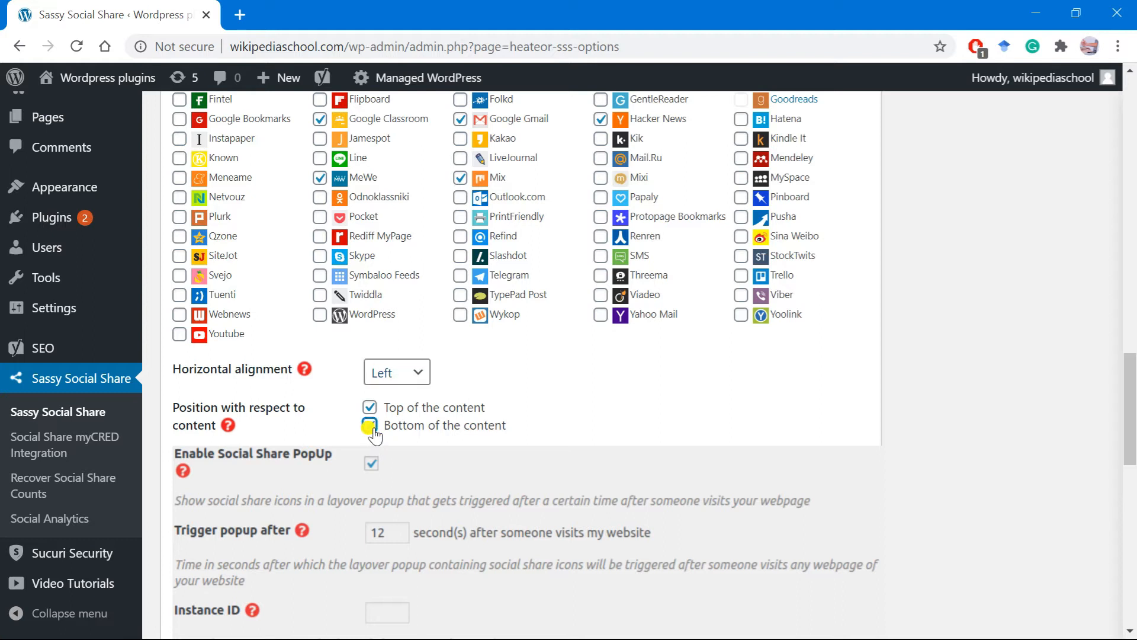
Enable icon placement on Homepage, Excerpts and Posts page, Category Archives, Archive Pages and Attachments, keeping Posts and Pages selected
scroll(374, 436, "down", 4)
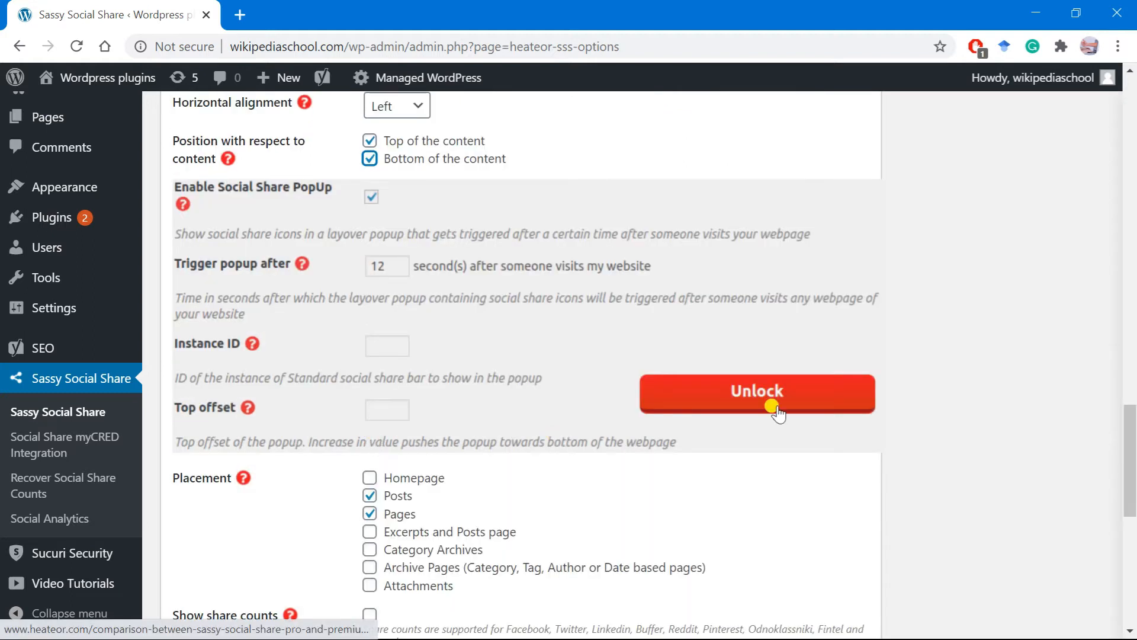
scroll(219, 462, "down", 2)
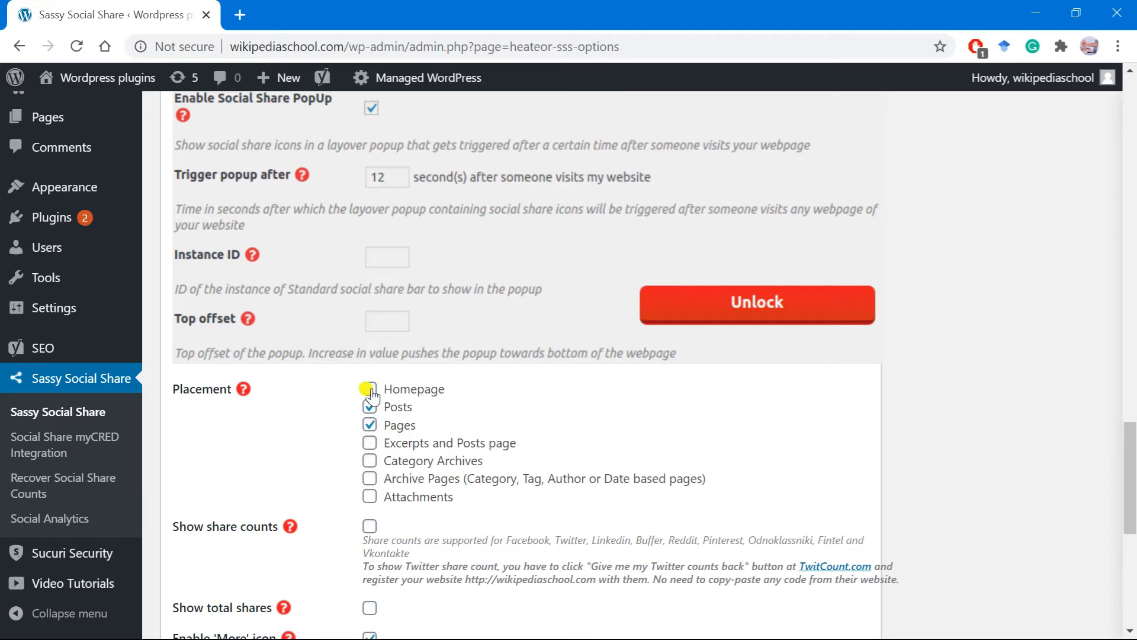
left_click(370, 425)
left_click(367, 389)
left_click(370, 443)
left_click(369, 497)
left_click(370, 462)
left_click(369, 479)
Turn on share counts and total shares for the standard interface, and leave the 'More' icon enabled
scroll(374, 471, "down", 1)
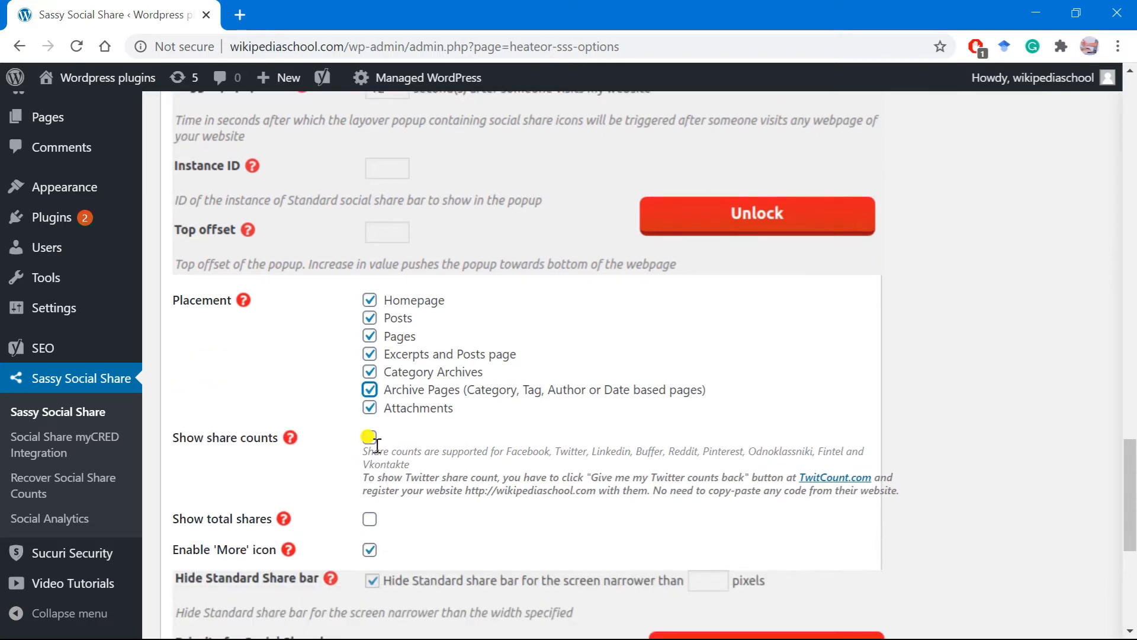
left_click(370, 437)
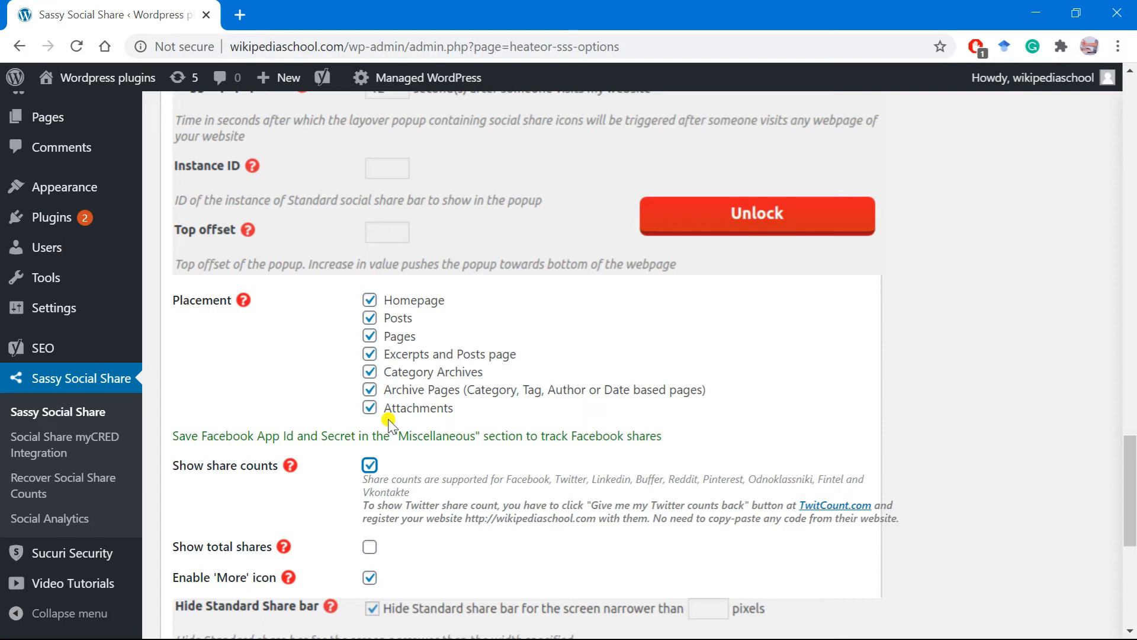
left_click(370, 466)
left_click(370, 547)
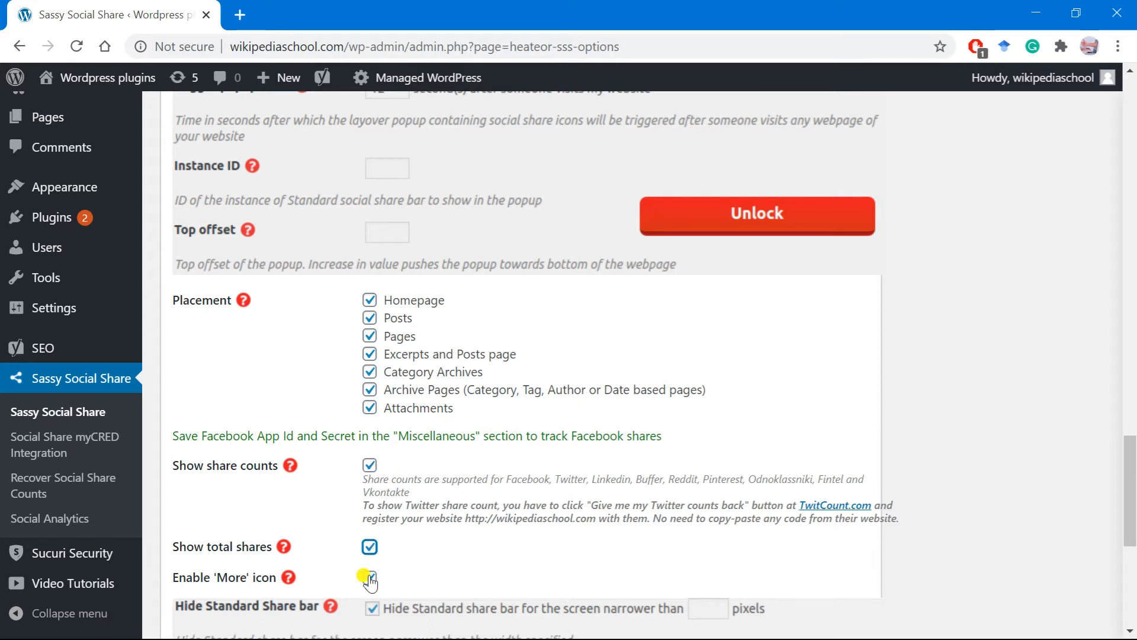
scroll(368, 581, "down", 1)
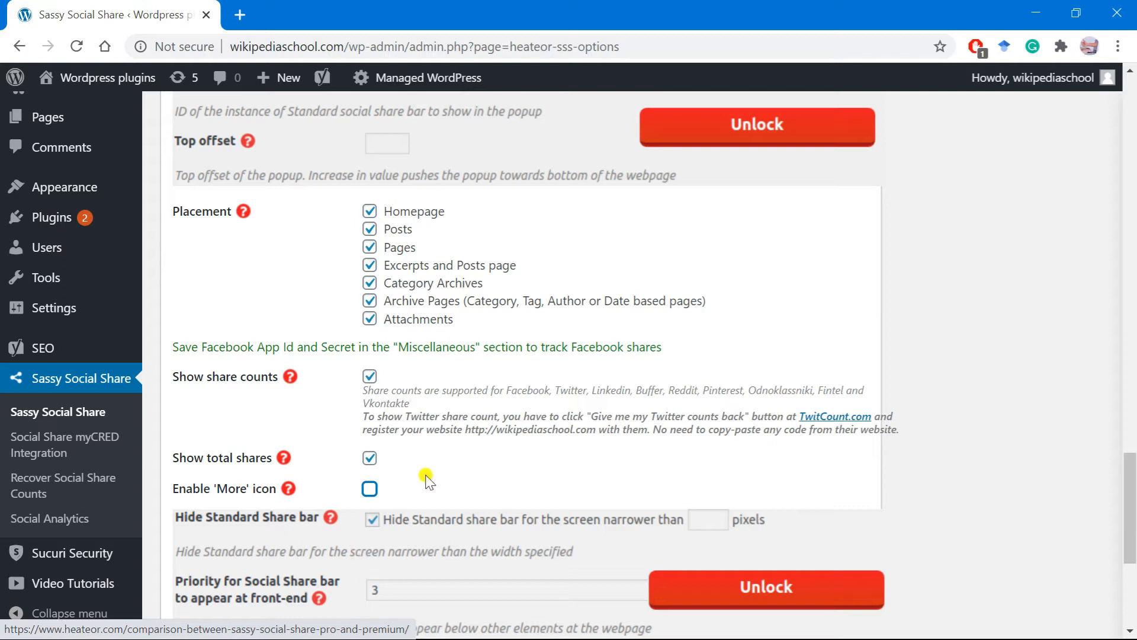
left_click(369, 488)
Save the standard interface settings and return to the start of the Standard Sharing Interface Options
scroll(622, 560, "down", 2)
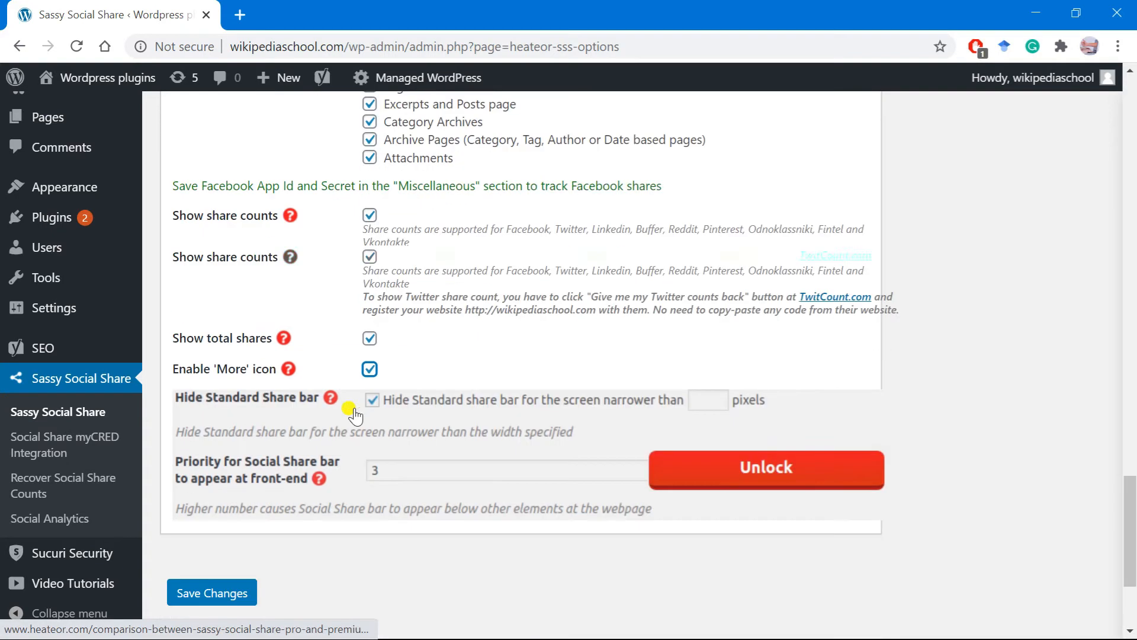
scroll(271, 503, "down", 1)
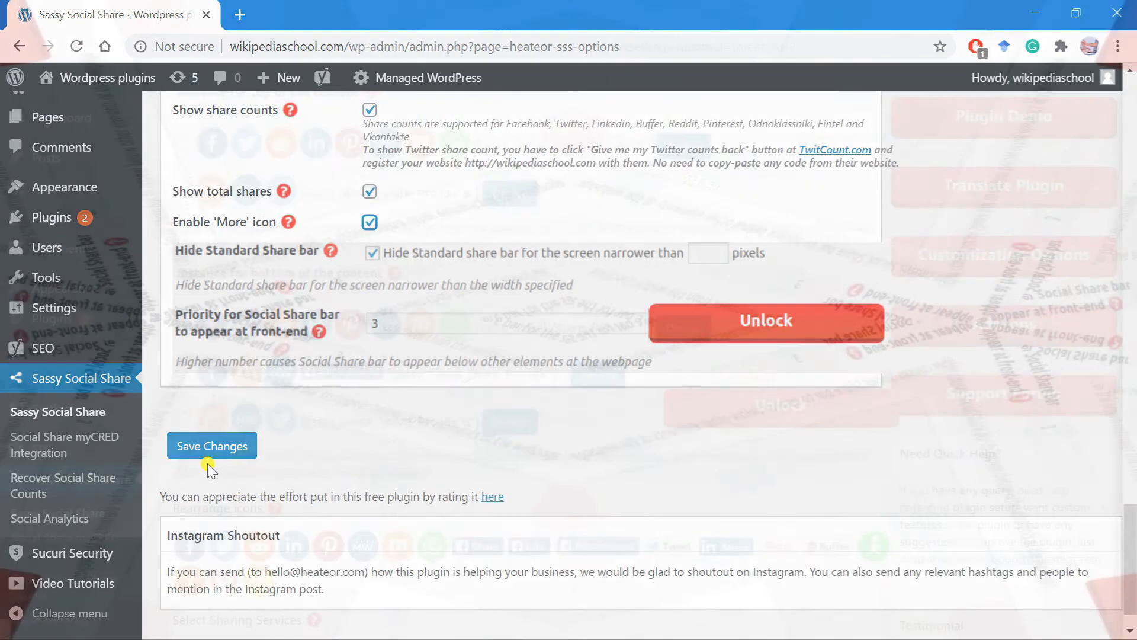
left_click(208, 455)
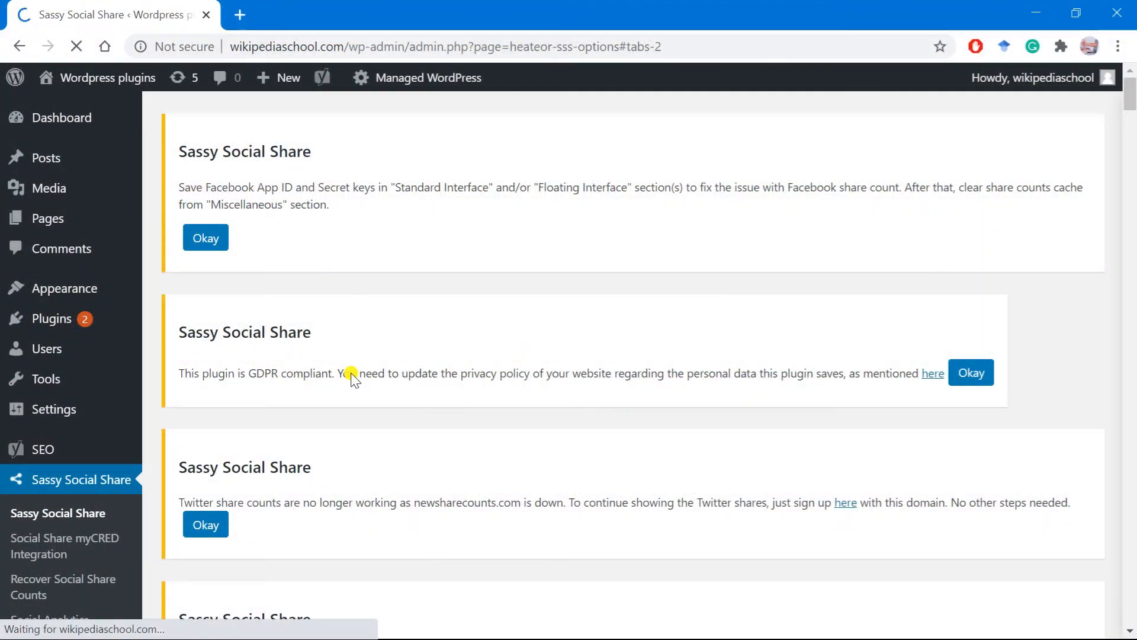
scroll(284, 314, "down", 8)
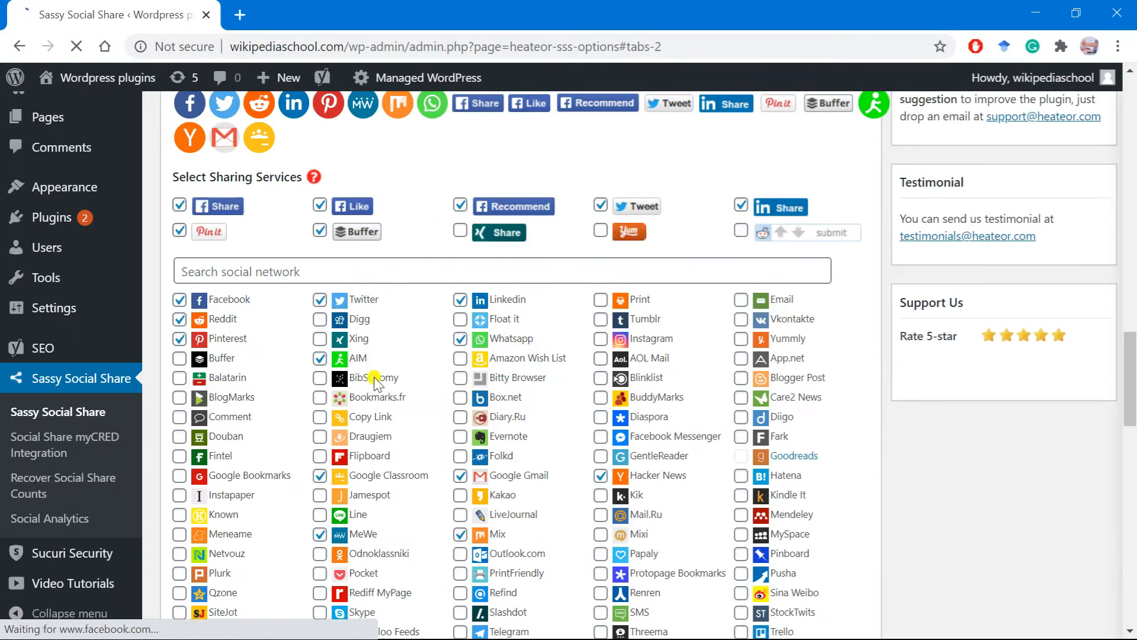
scroll(415, 364, "up", 9)
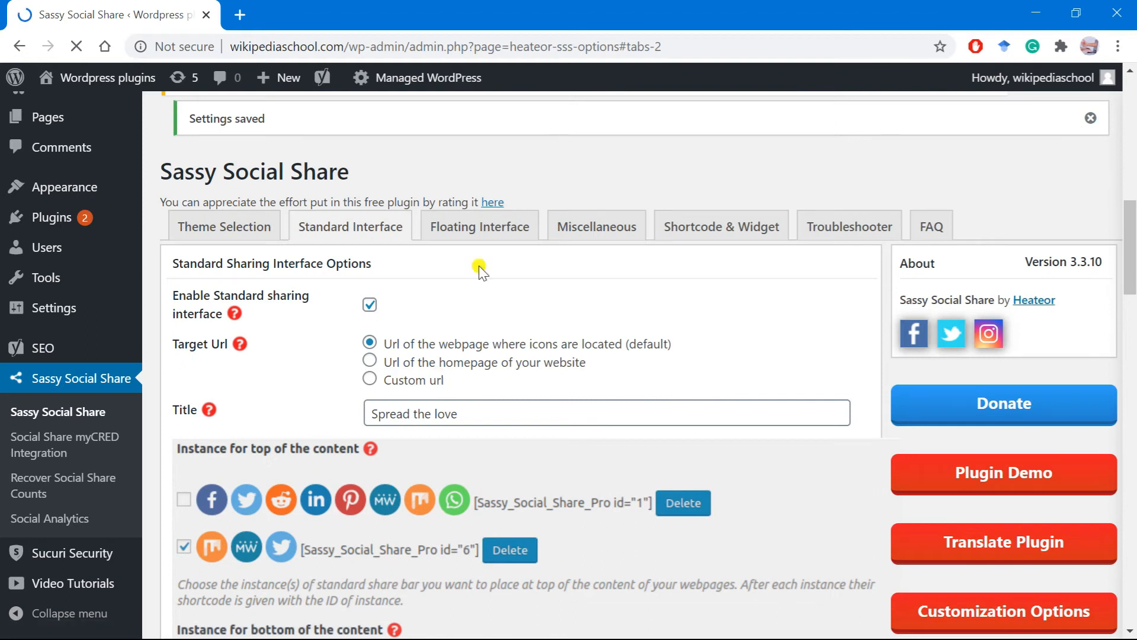
Examine the Floating Interface options, including sharing services, alignment and offsets, placement, share counts and floating bar responsiveness
left_click(496, 225)
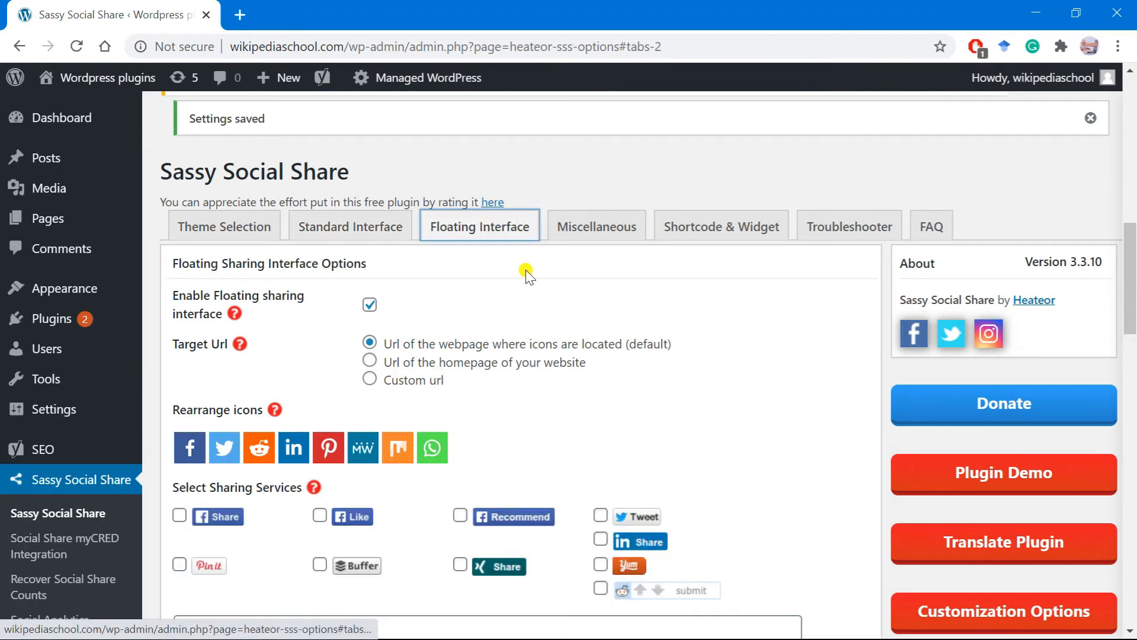
scroll(448, 395, "down", 7)
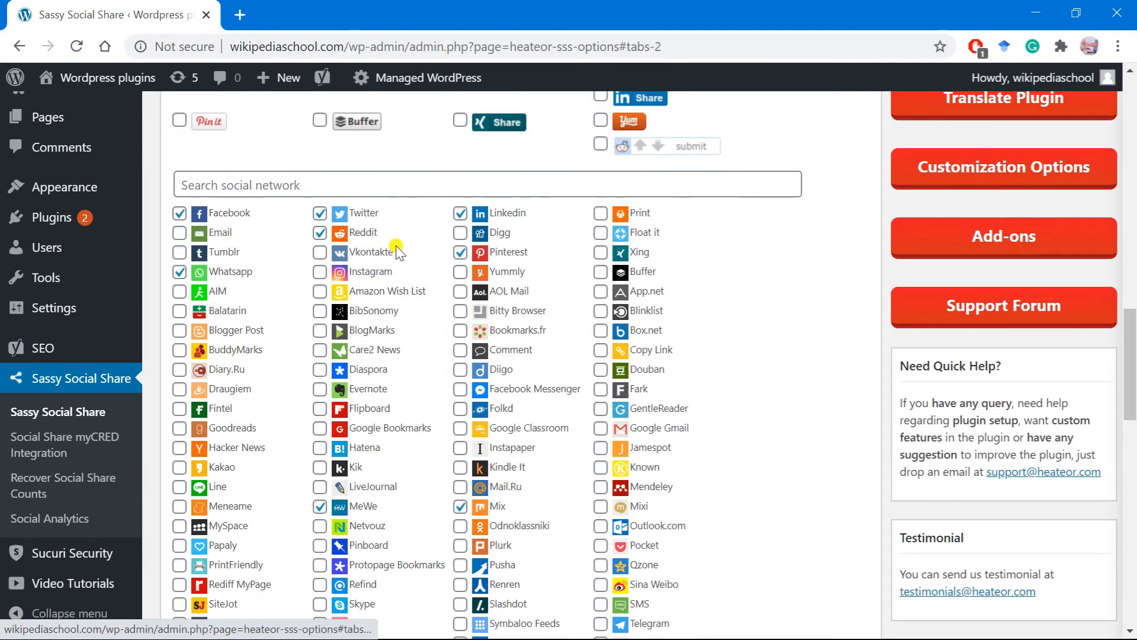
scroll(444, 225, "down", 15)
scroll(297, 181, "up", 3)
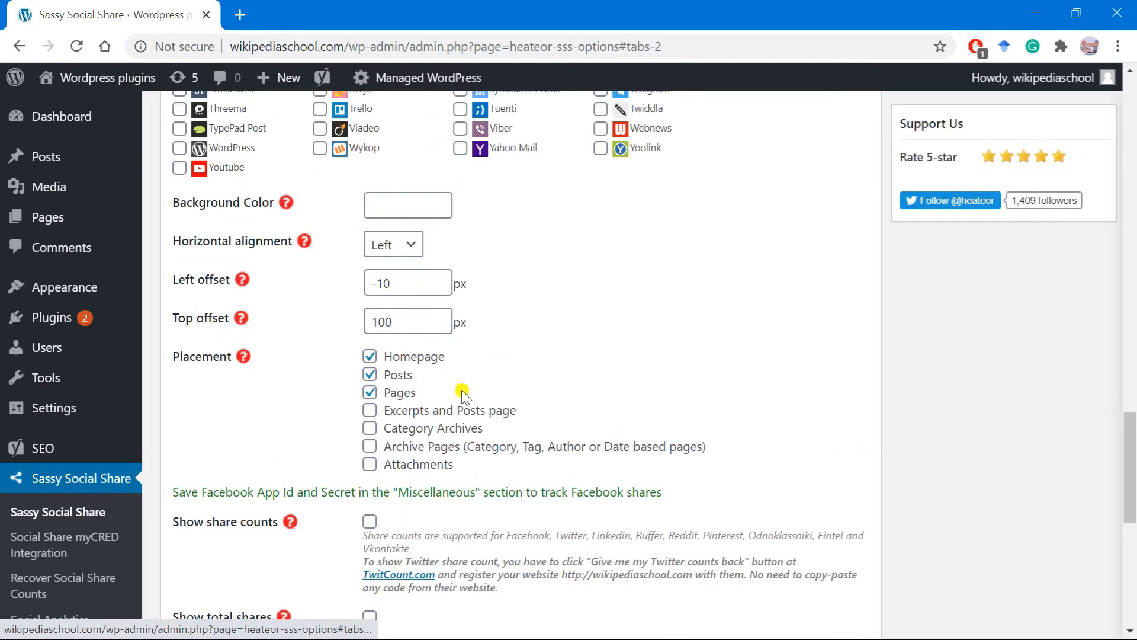
scroll(462, 388, "down", 4)
scroll(462, 388, "down", 3)
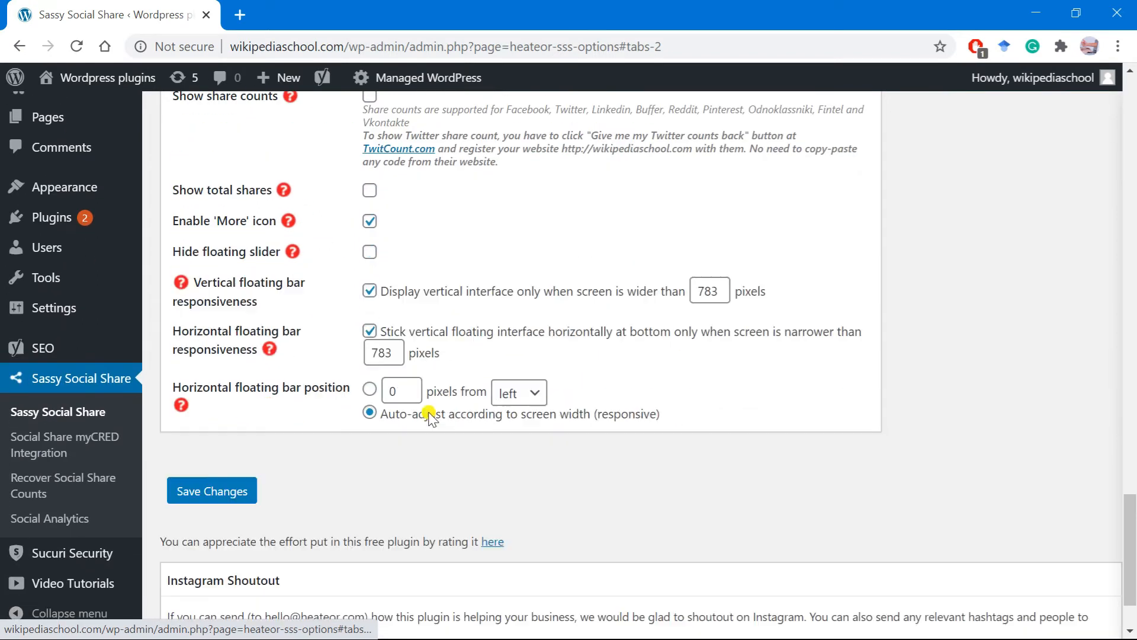
scroll(407, 361, "up", 20)
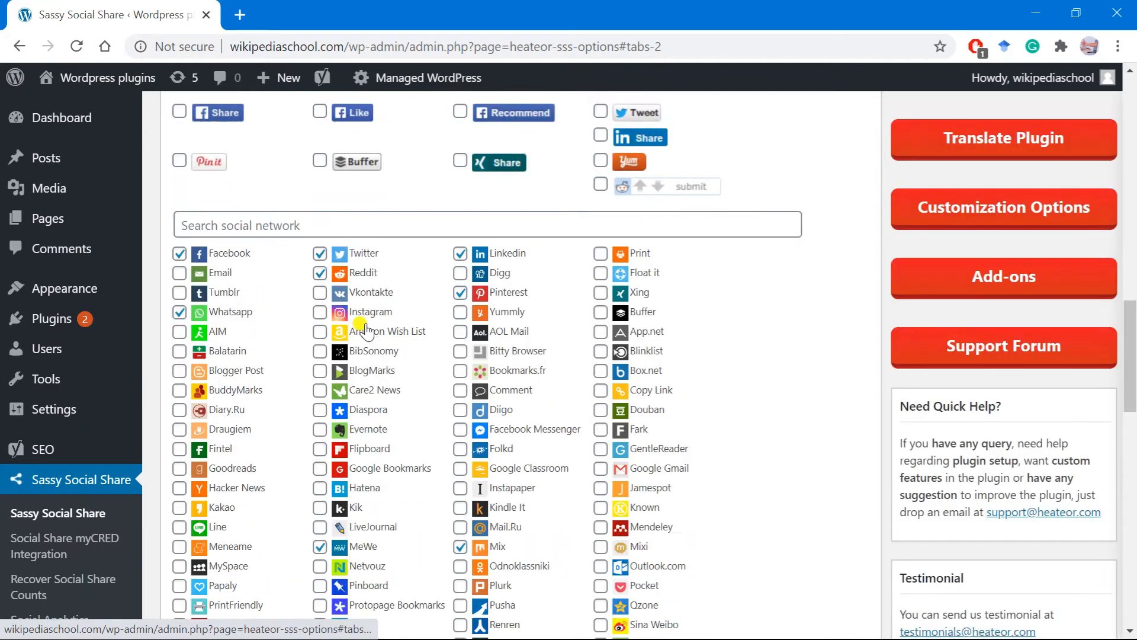
scroll(470, 460, "down", 4)
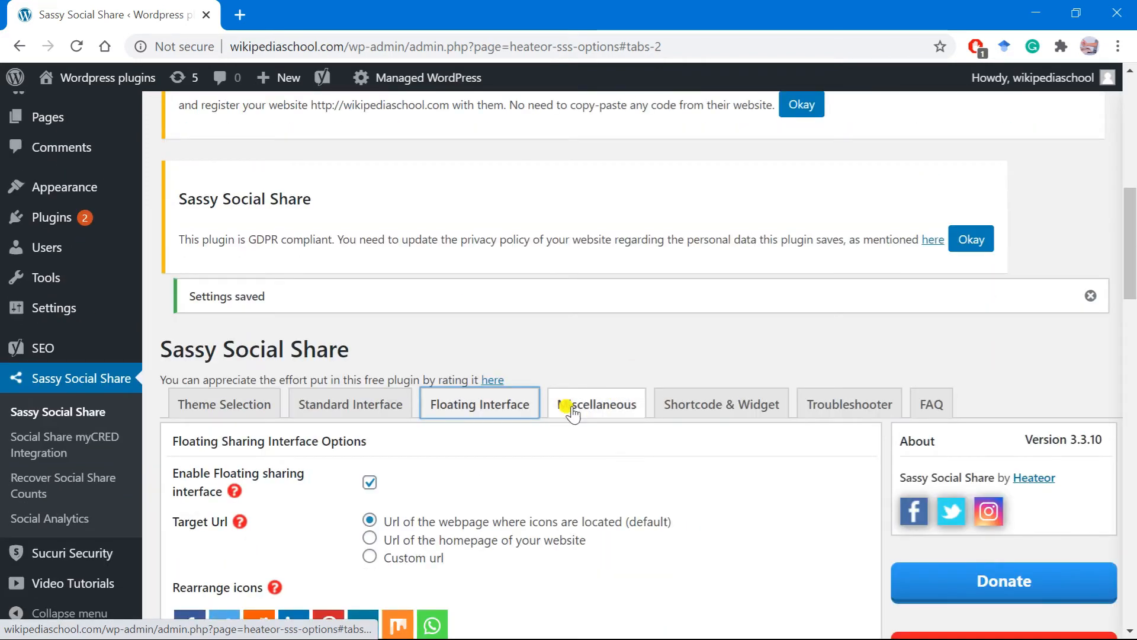
Review the Miscellaneous settings, keep sharing on AMP pages enabled, save the changes and return to the Dashboard
left_click(598, 405)
scroll(323, 332, "down", 5)
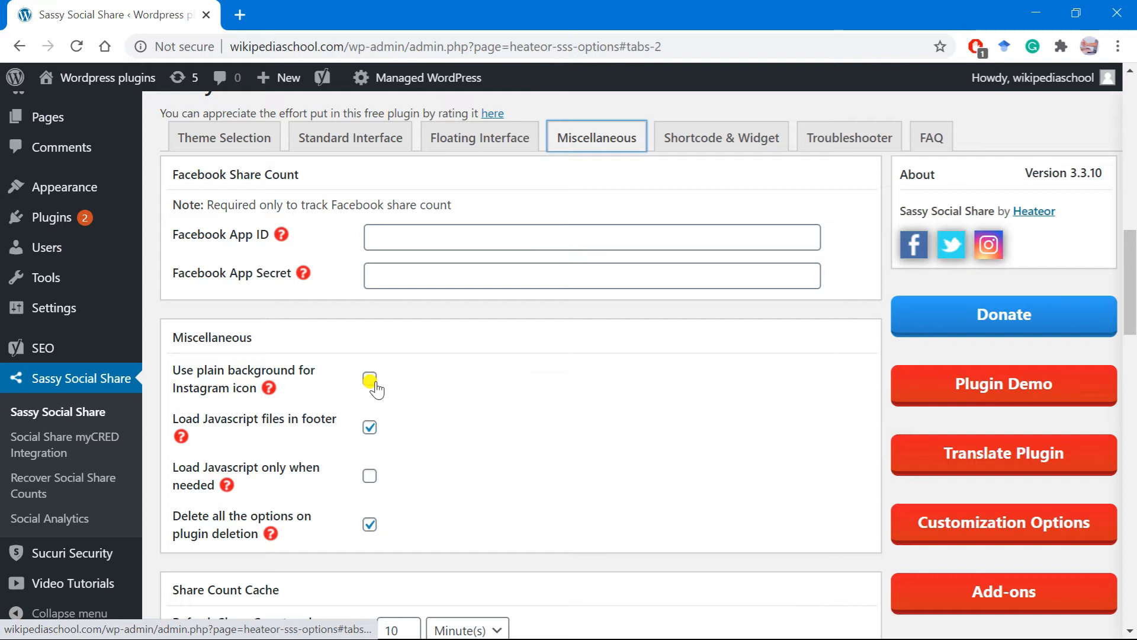
scroll(360, 523, "down", 5)
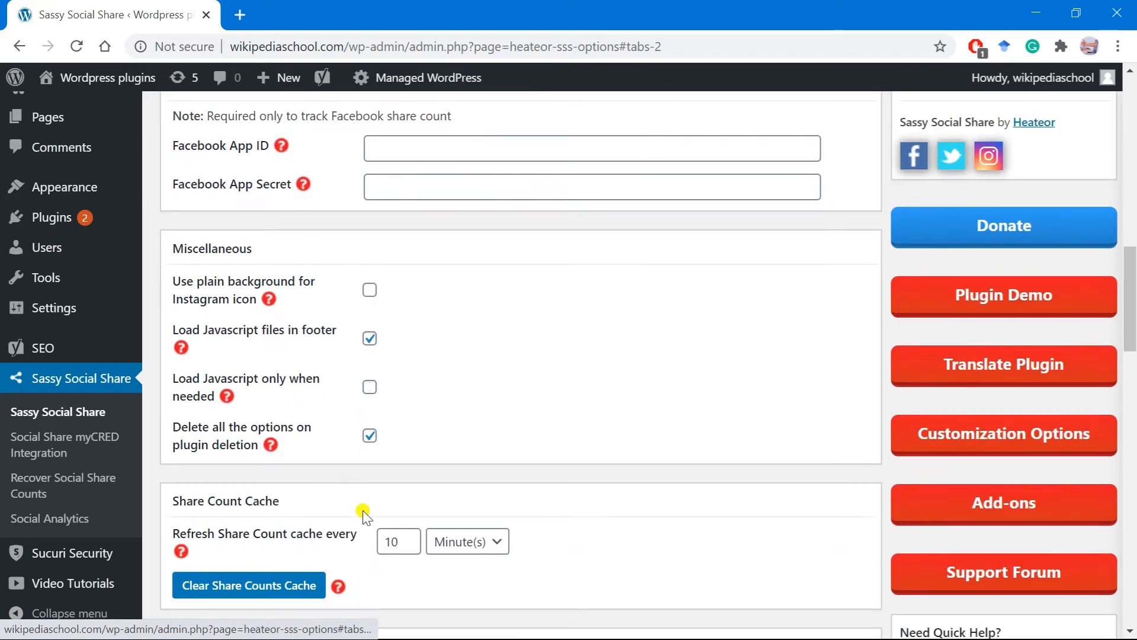
scroll(249, 508, "down", 10)
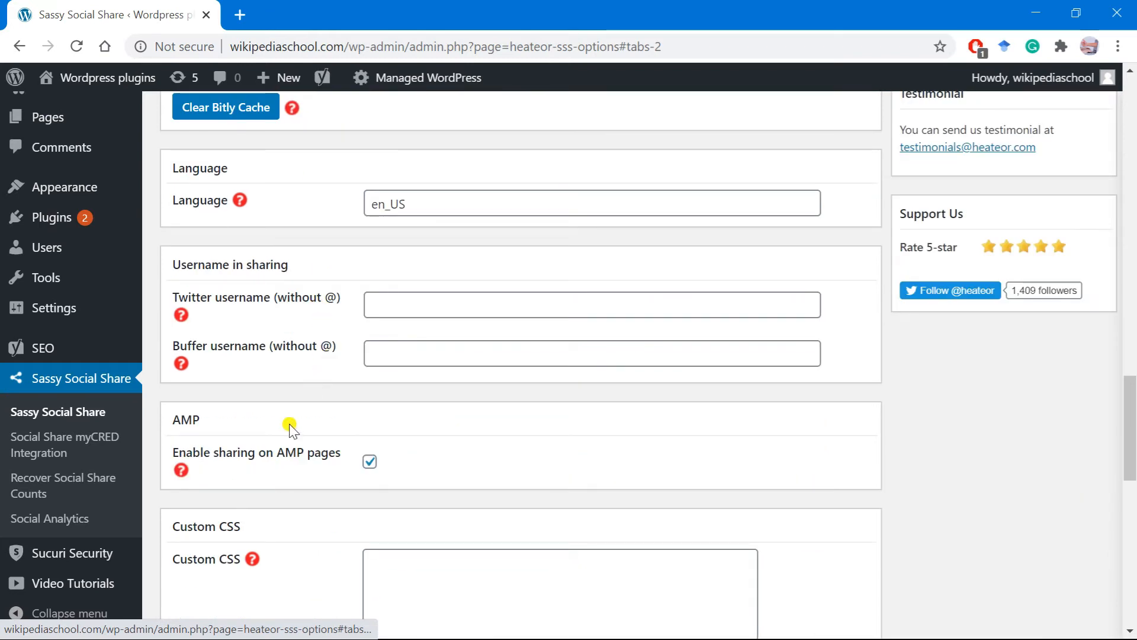
left_click(370, 463)
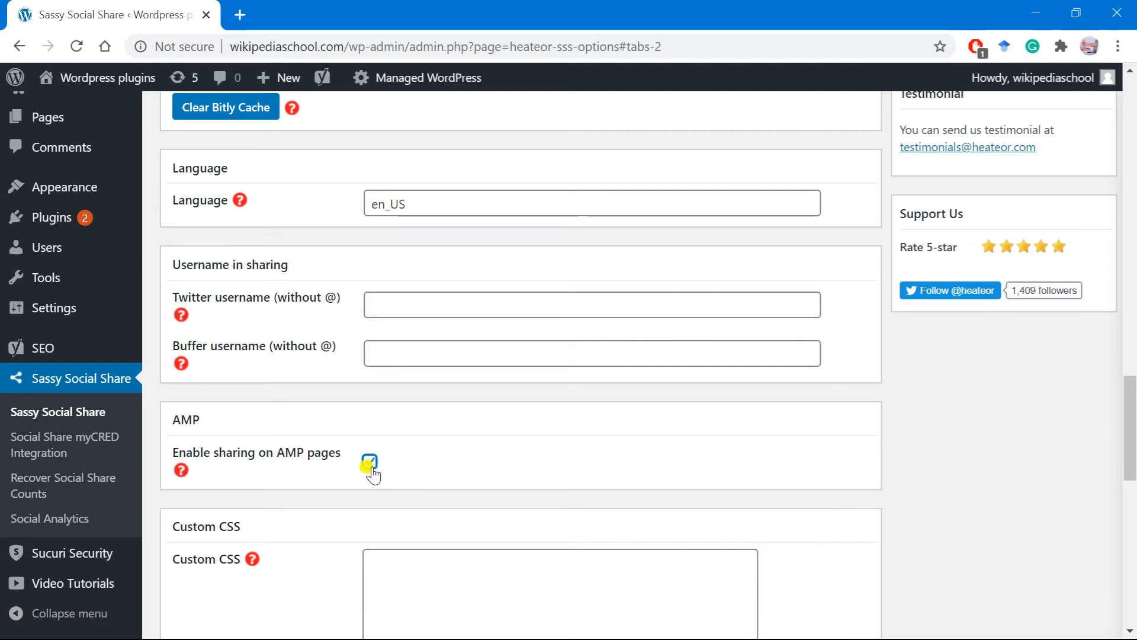
scroll(379, 468, "down", 4)
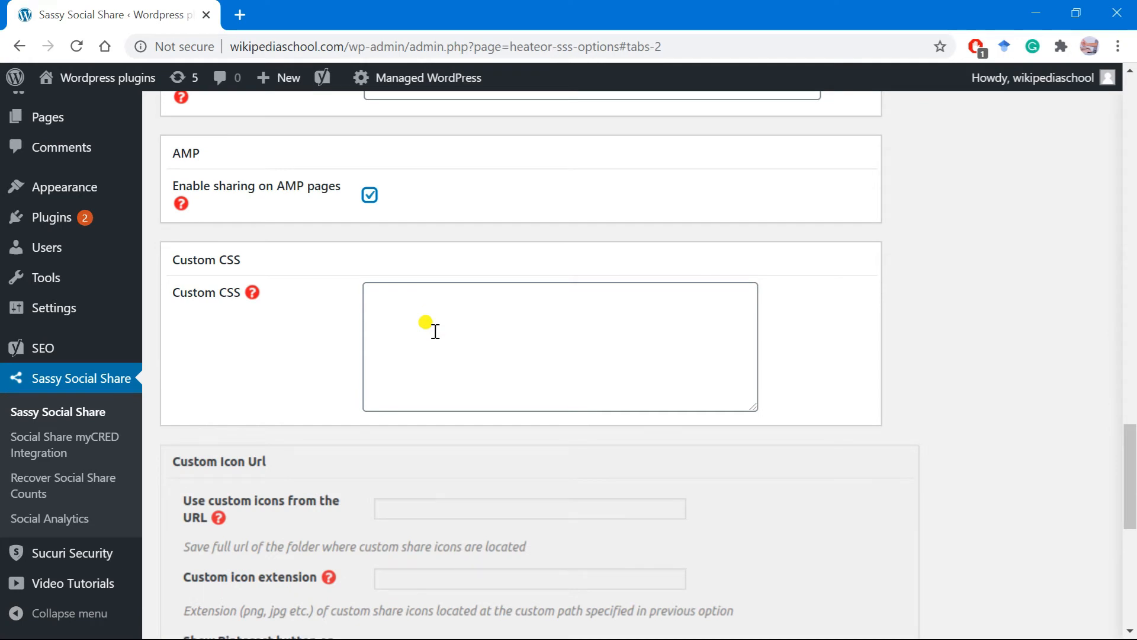
scroll(435, 331, "down", 8)
left_click(178, 398)
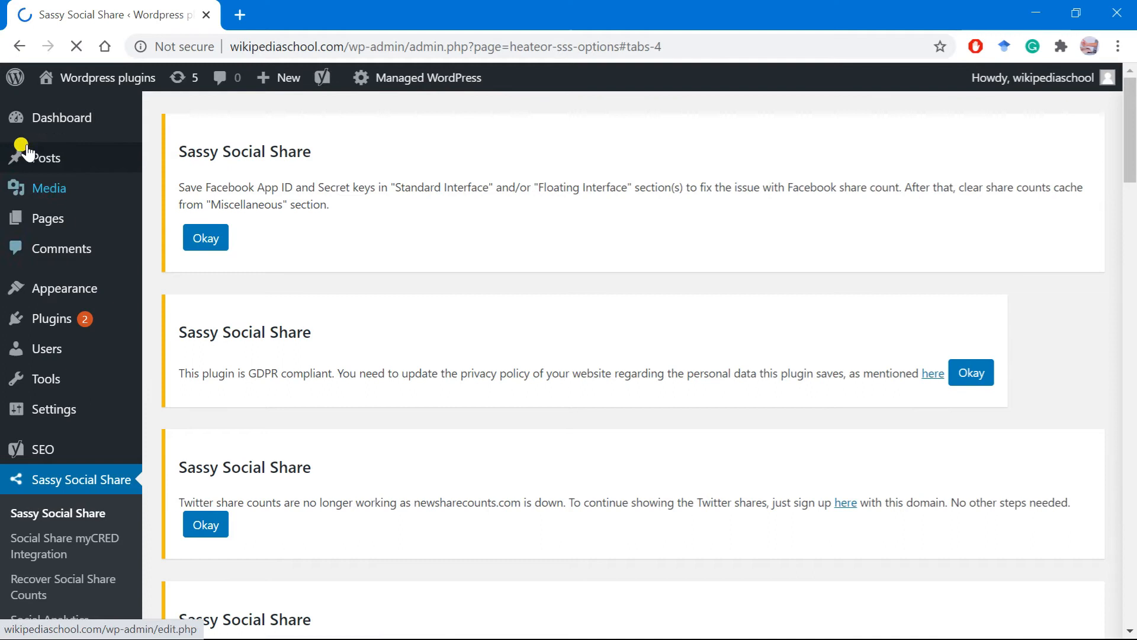
left_click(55, 121)
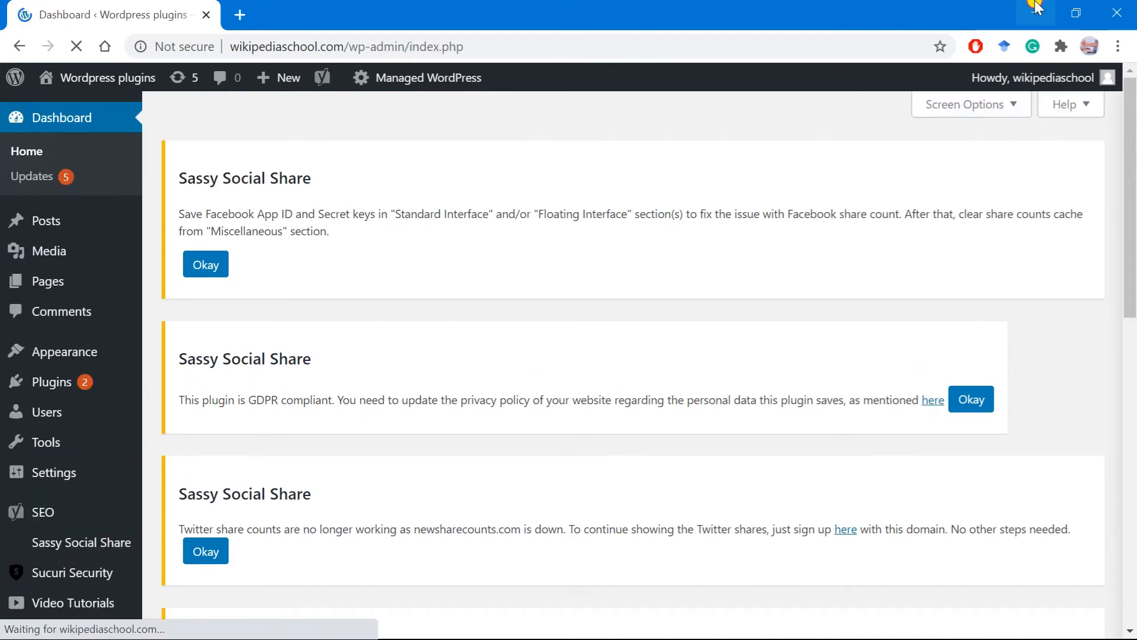
Switch to the plugin list in Word, delete the "Sassy social share" entry and highlight "Add to any"
left_click(1035, 13)
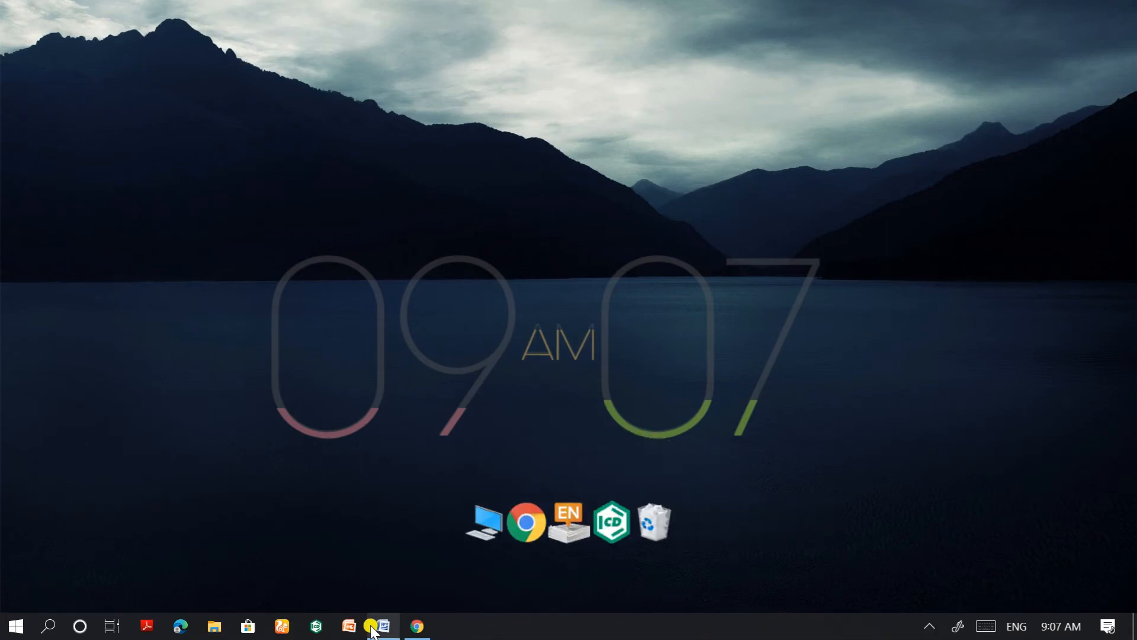
left_click(380, 629)
left_click(467, 272)
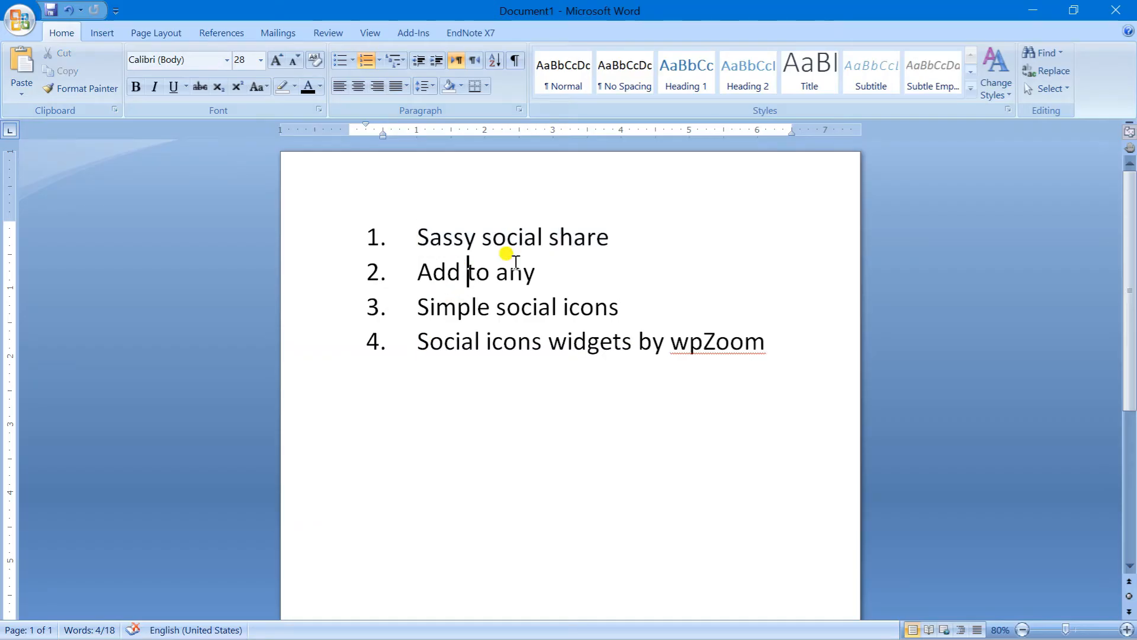
left_click_drag(648, 238, 359, 217)
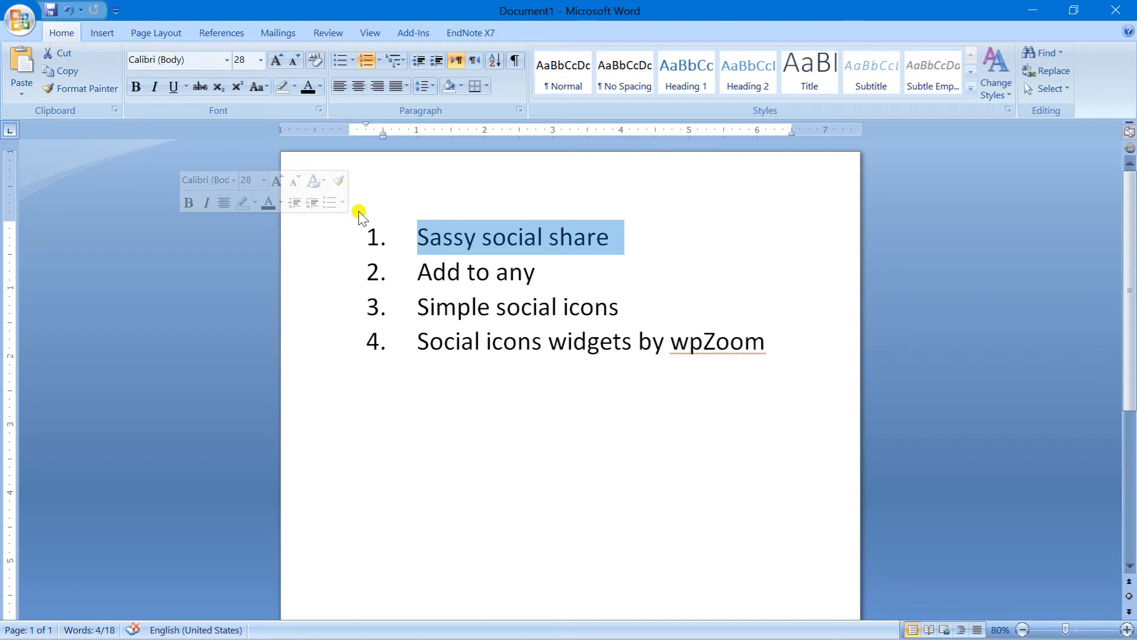
key("Delete")
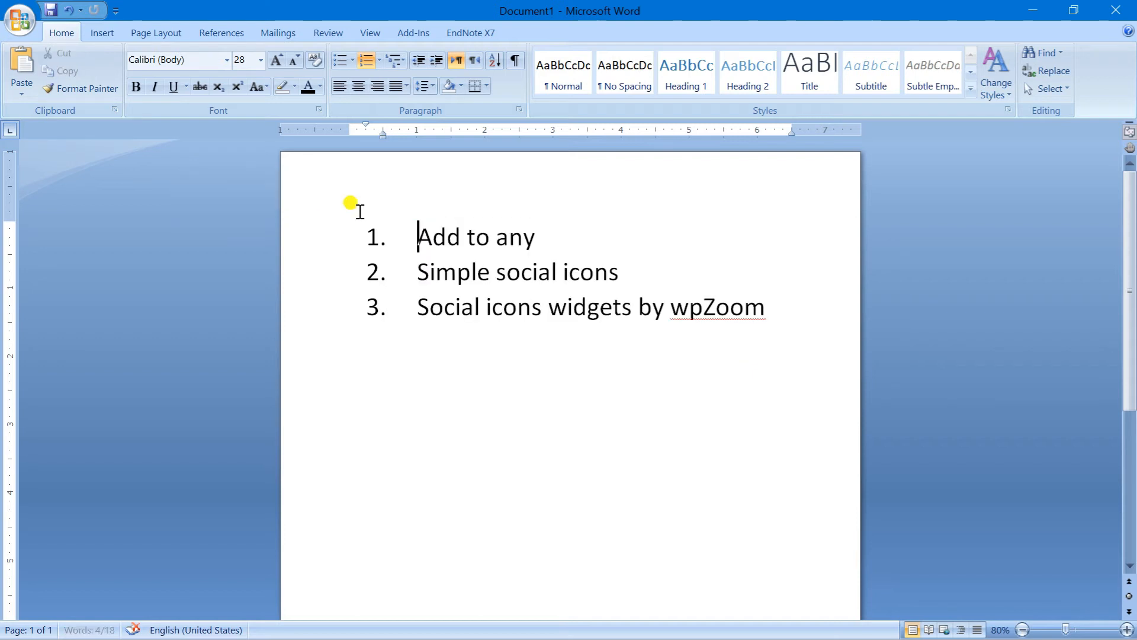
left_click(570, 233)
left_click_drag(570, 233, 330, 221)
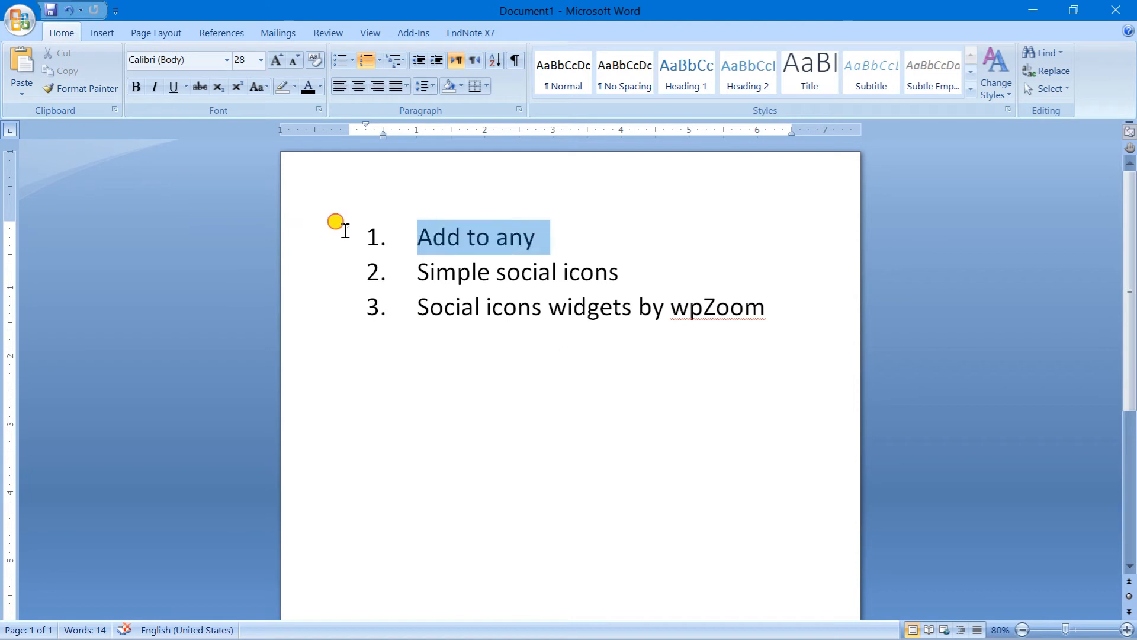
Switch back to Chrome and search the Add Plugins page for "add to any"
left_click(1024, 5)
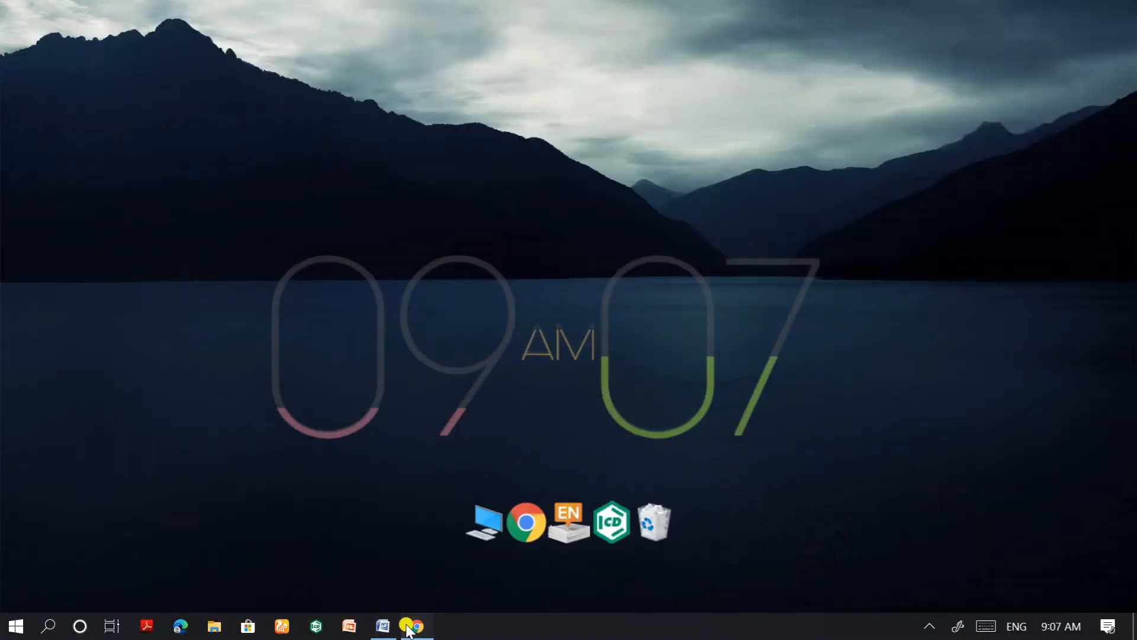
left_click(415, 624)
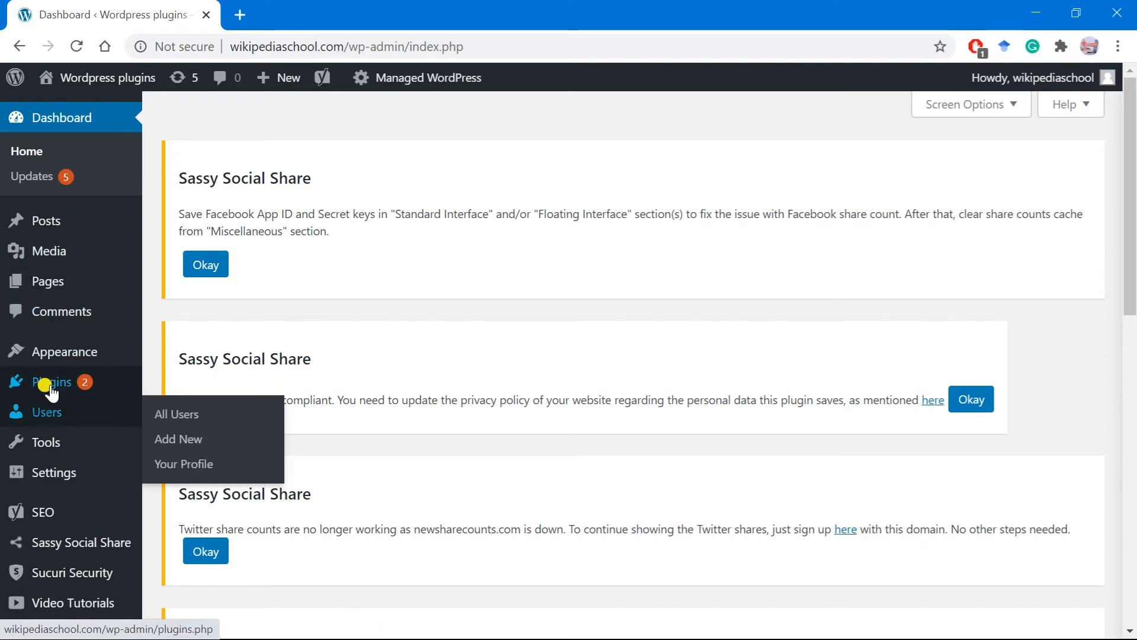
mouse_move(78, 381)
left_click(188, 408)
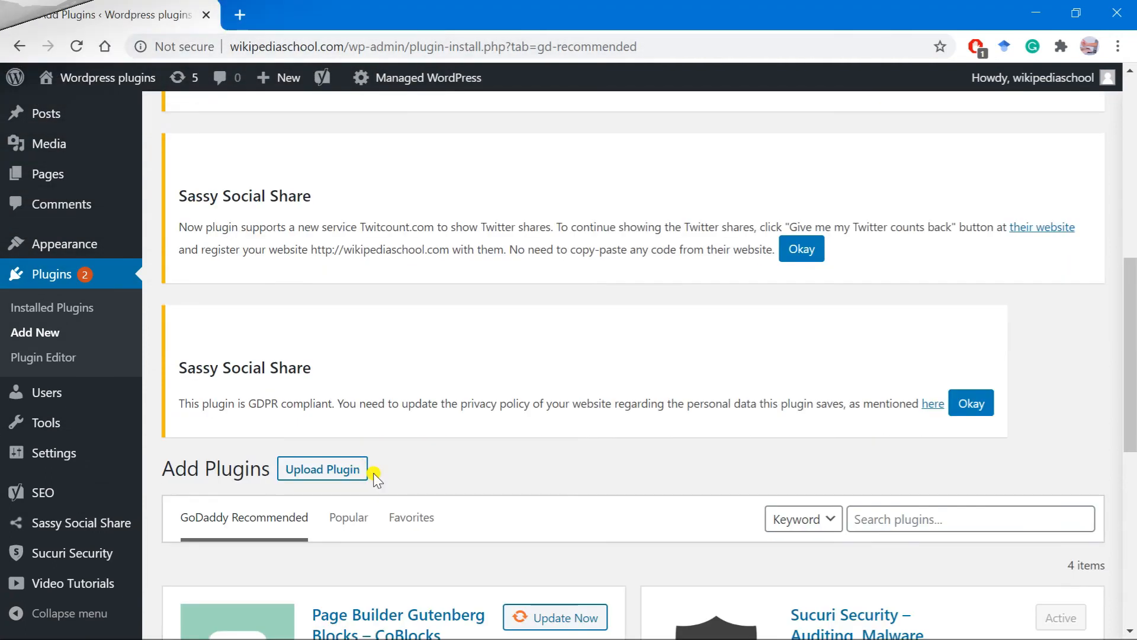
scroll(373, 472, "down", 3)
left_click(892, 329)
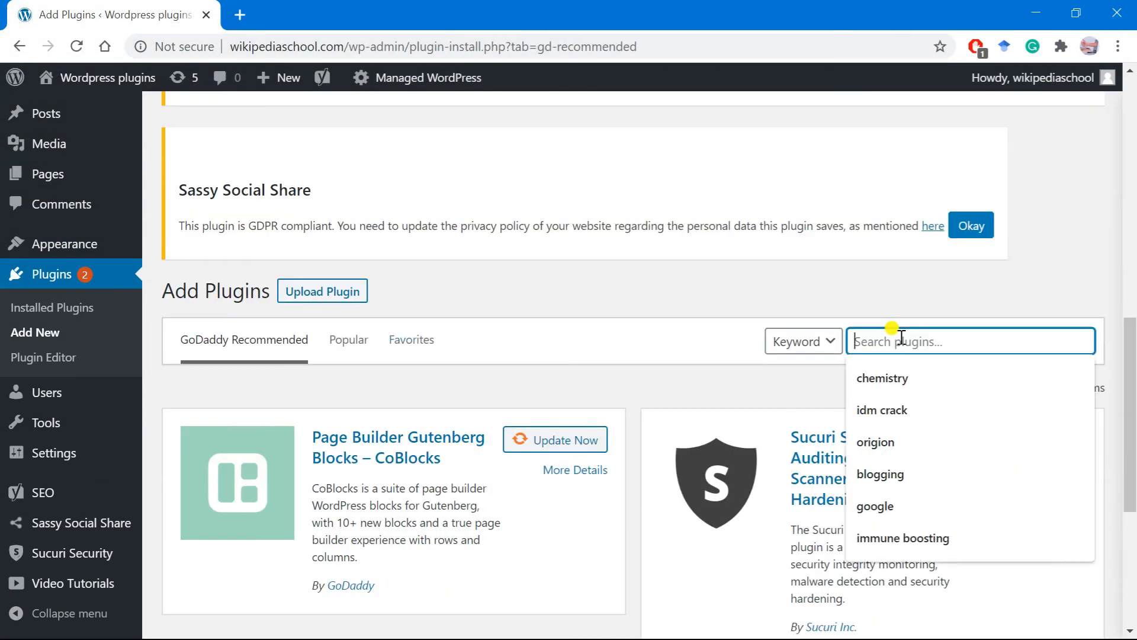
type("add to any")
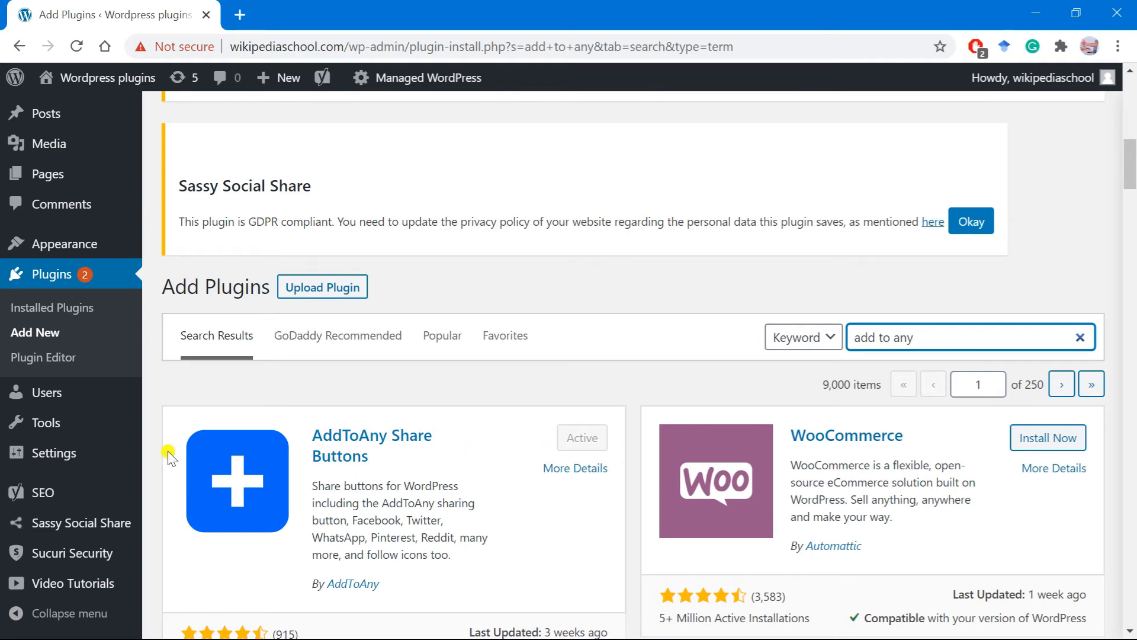
Open the AddToAny Share Settings and go to the standard icon style options
mouse_move(125, 483)
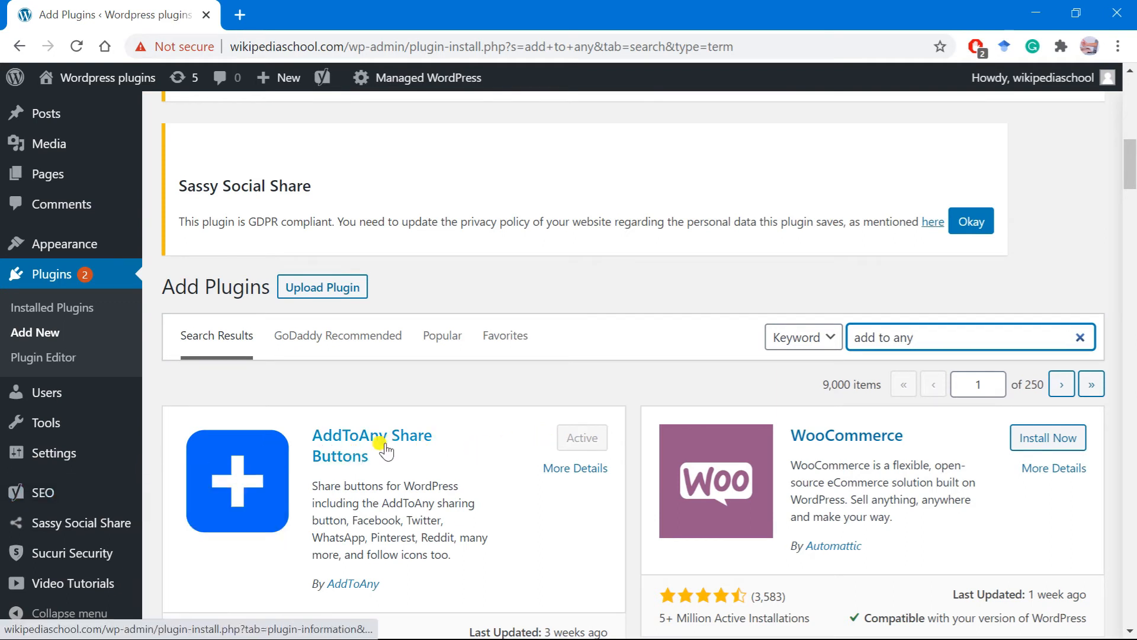
mouse_move(87, 461)
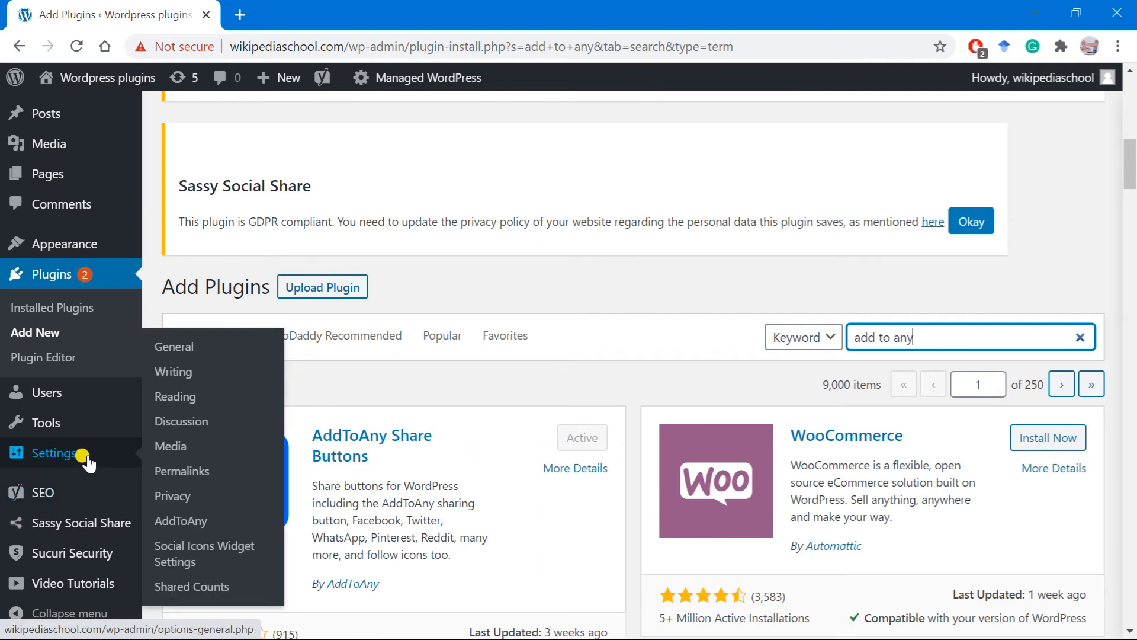
left_click(183, 527)
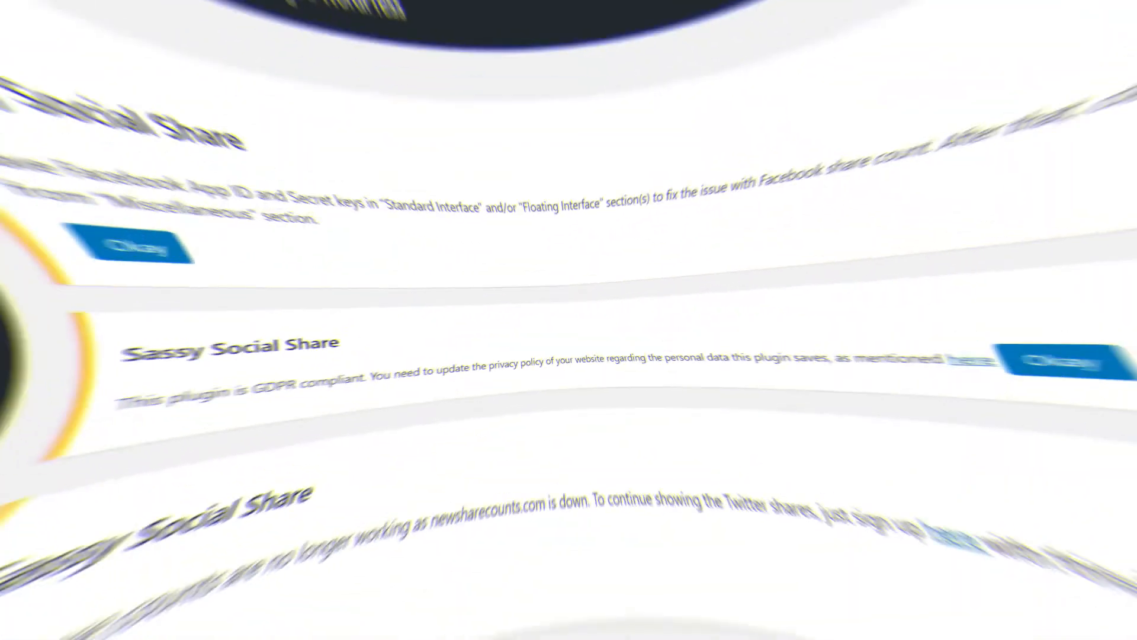
scroll(284, 508, "down", 10)
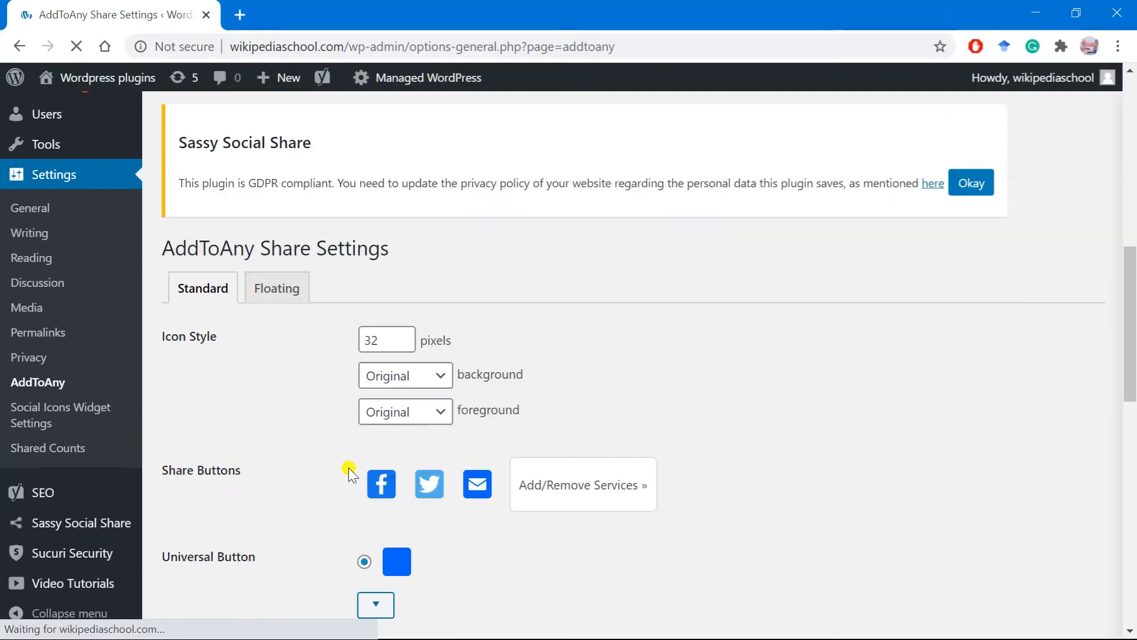
scroll(350, 474, "down", 1)
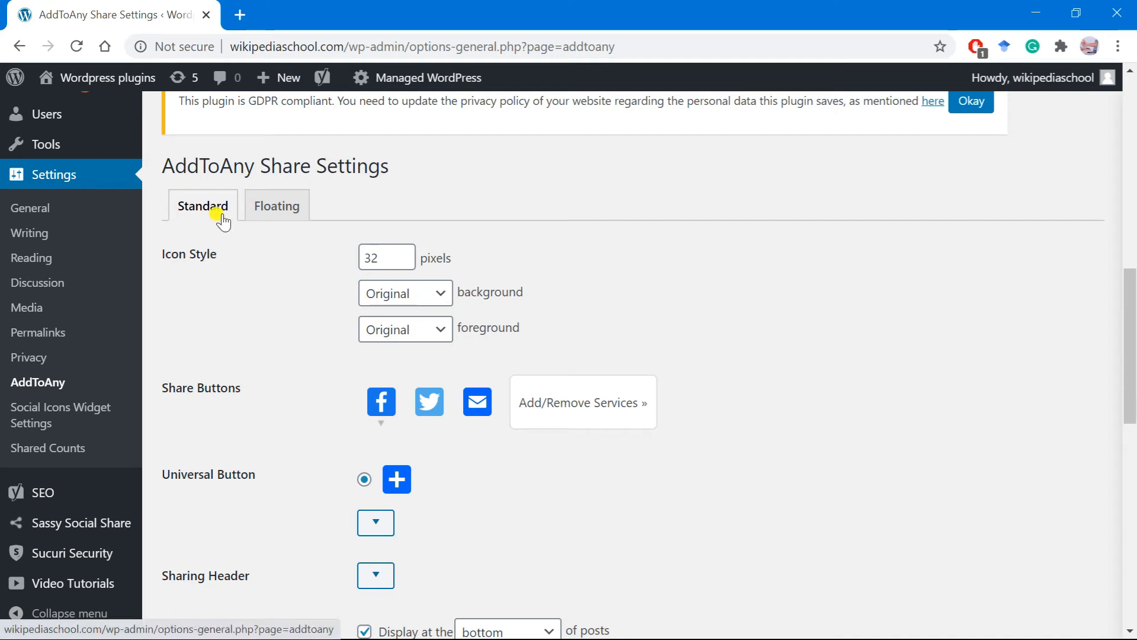
Try a different pixel size for the standard share icons and set it back to 32 pixels
left_click(408, 253)
left_click(408, 253)
left_click(408, 262)
left_click(409, 263)
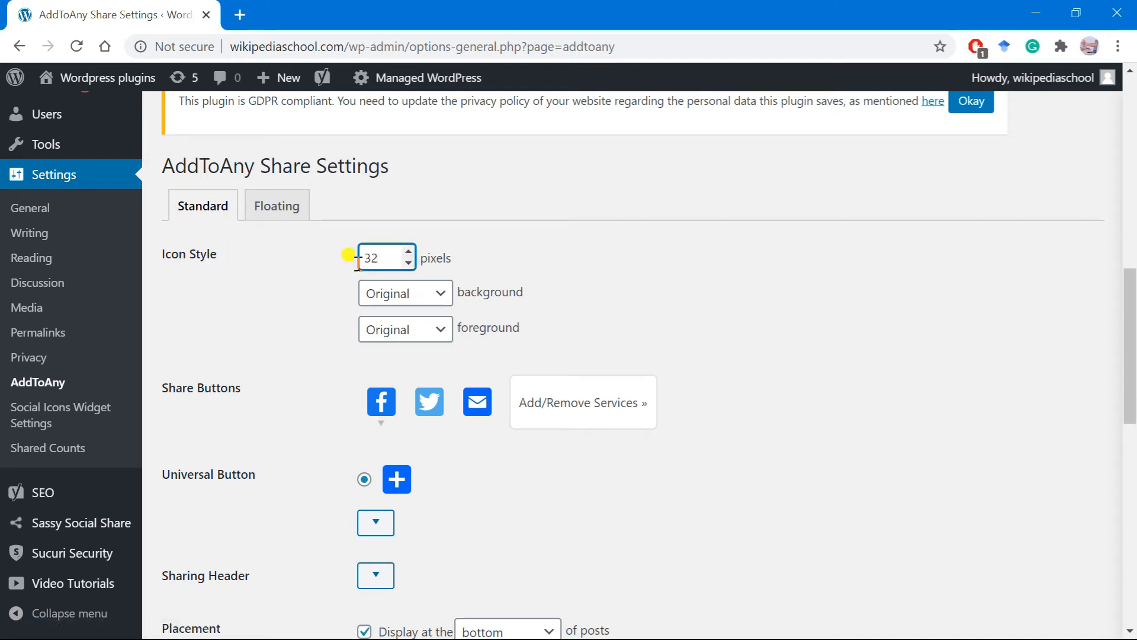
Set the icon background to Custom and choose the blue preset colour #1e73be
left_click(441, 294)
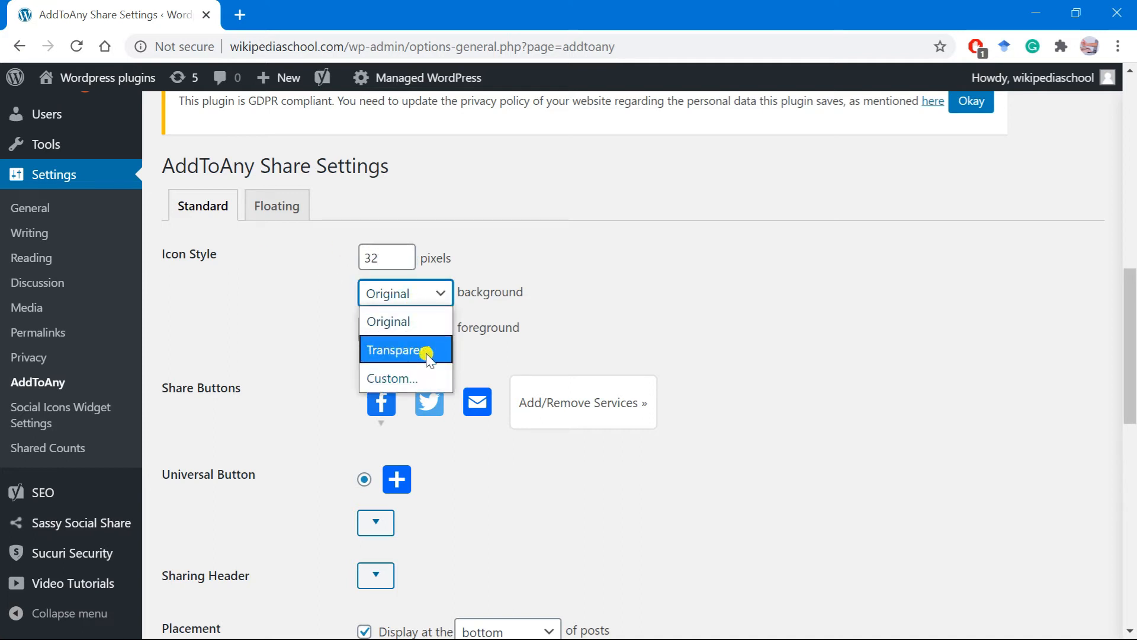
left_click(409, 377)
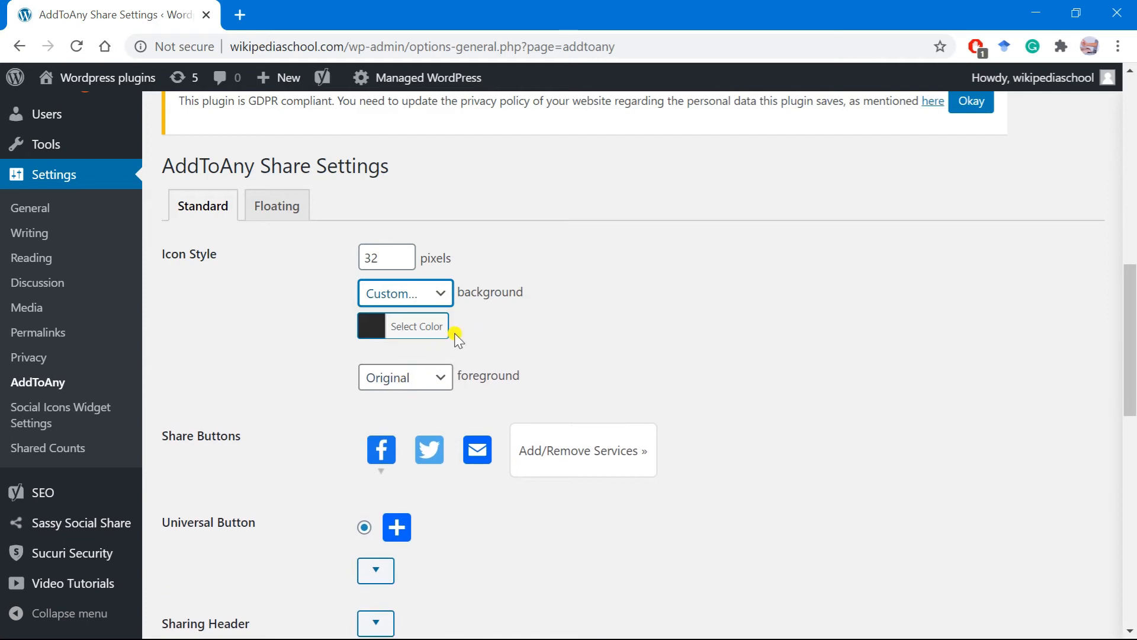
left_click(399, 336)
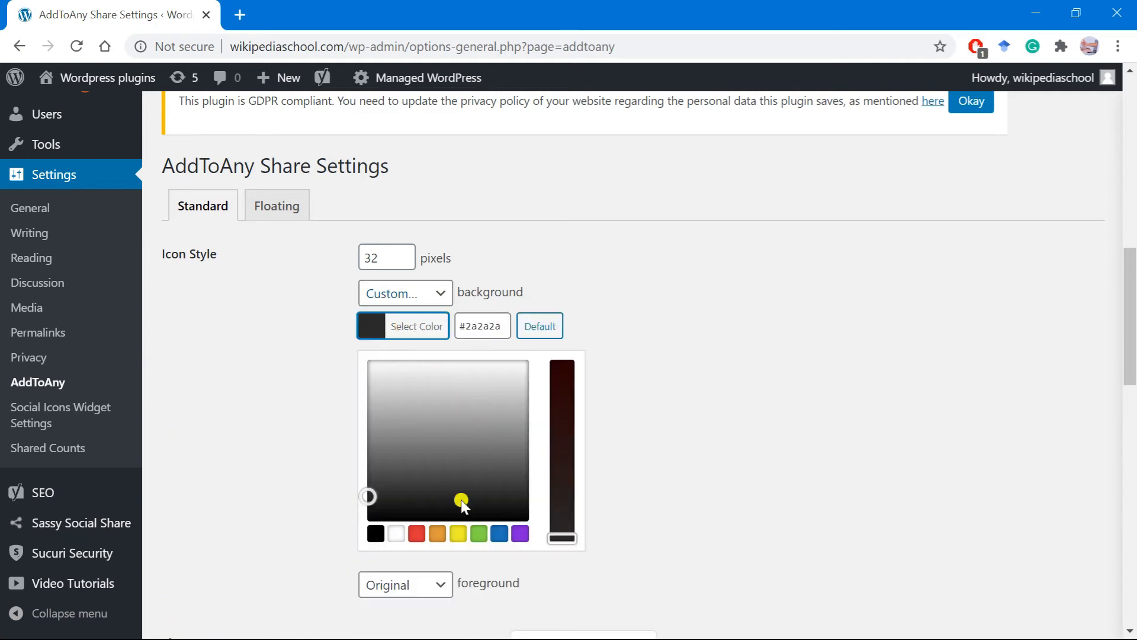
left_click(498, 534)
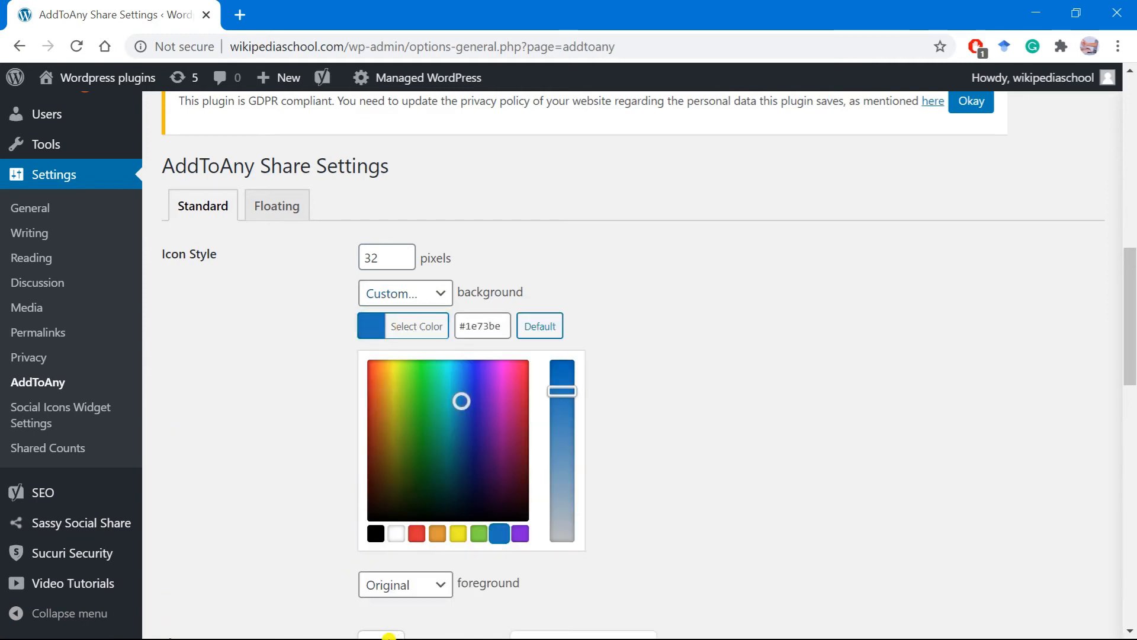
Keep the plus icon selected as the Universal Button
scroll(470, 526, "down", 3)
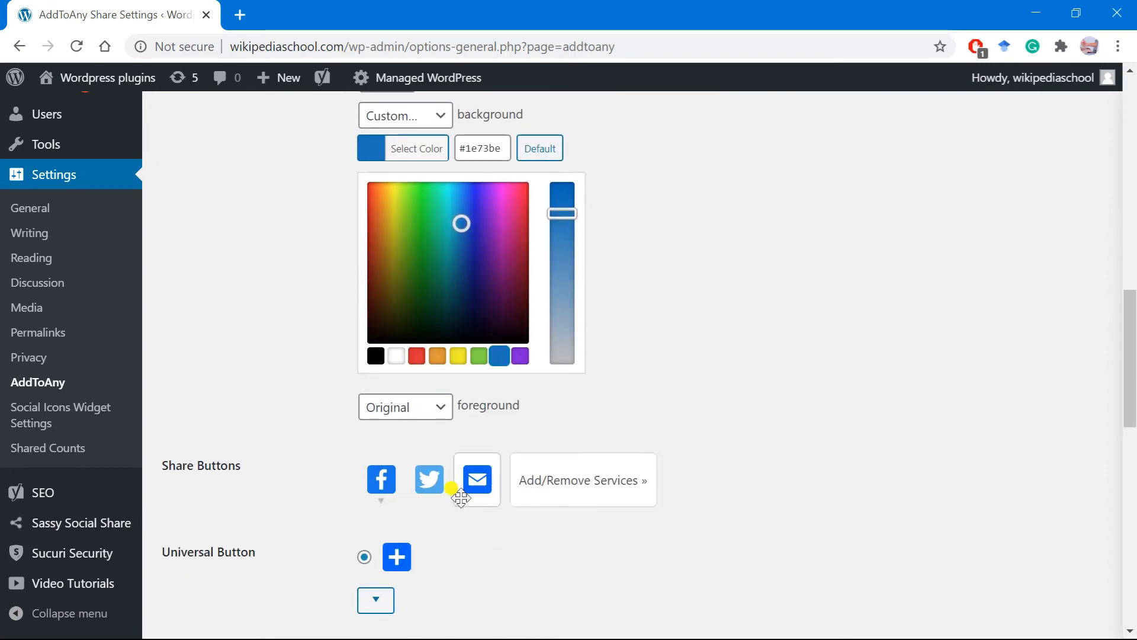
scroll(374, 472, "down", 2)
left_click(368, 469)
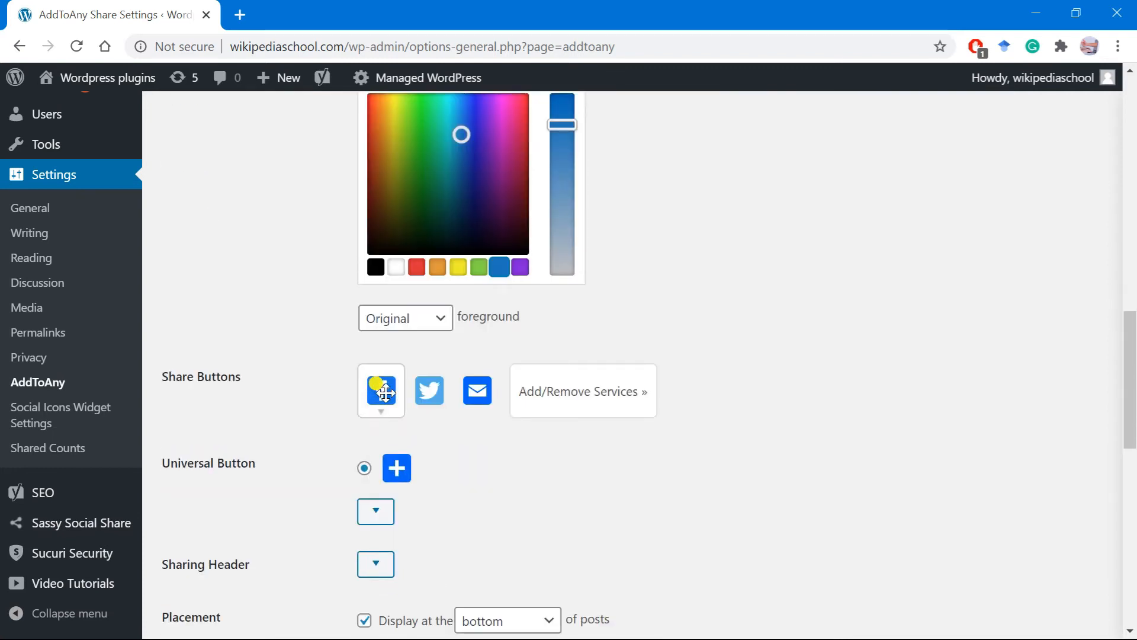
Add Gmail, Facebook Messenger, Google Bookmarks, Line and PrintFriendly to the AddToAny share buttons
left_click(639, 402)
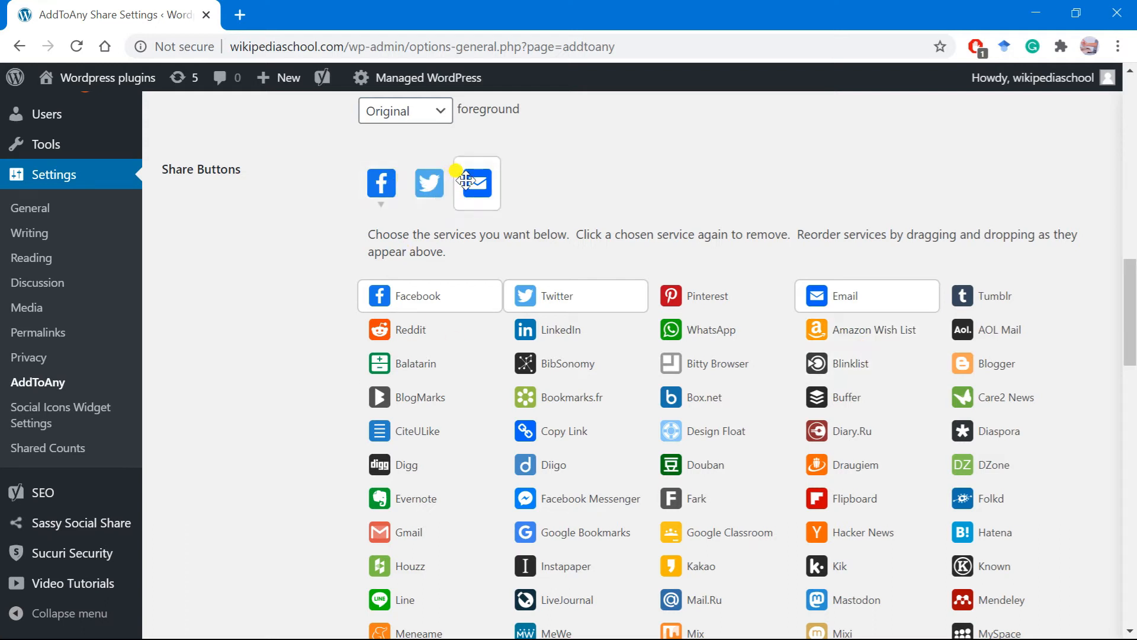
left_click(409, 542)
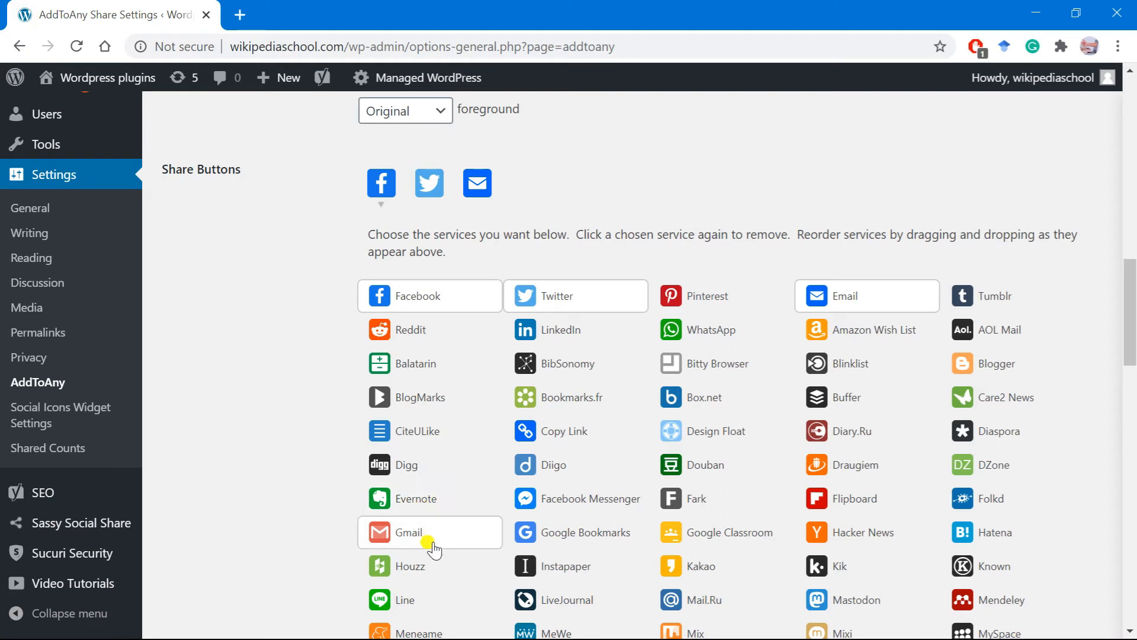
left_click(565, 495)
scroll(584, 533, "down", 3)
left_click(523, 358)
left_click(422, 470)
left_click(399, 427)
left_click(829, 530)
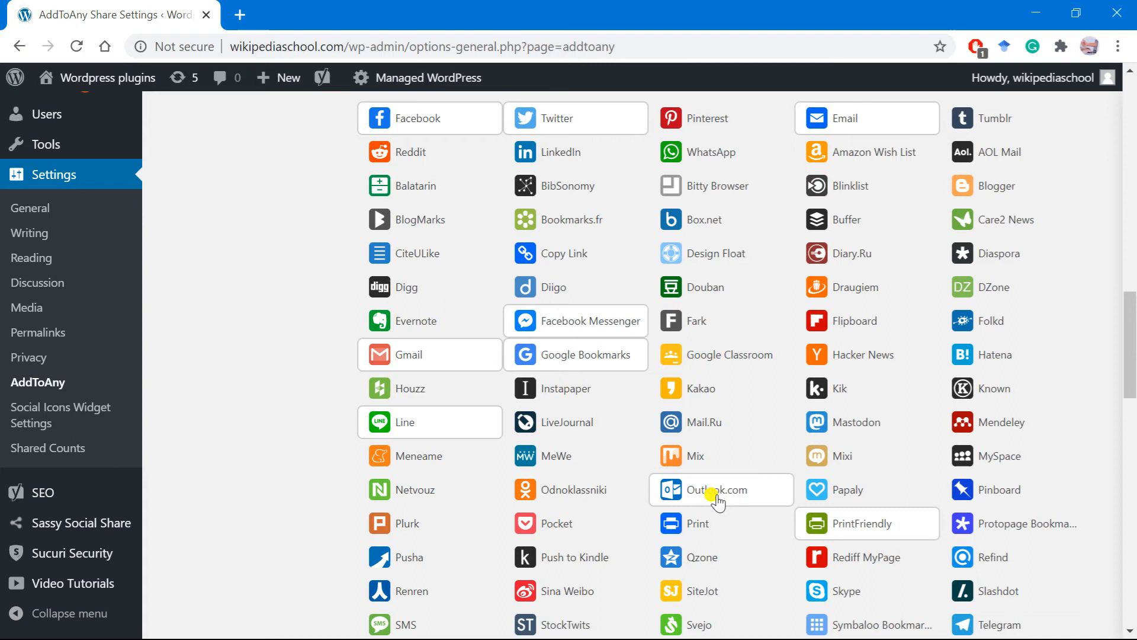
scroll(719, 497, "up", 5)
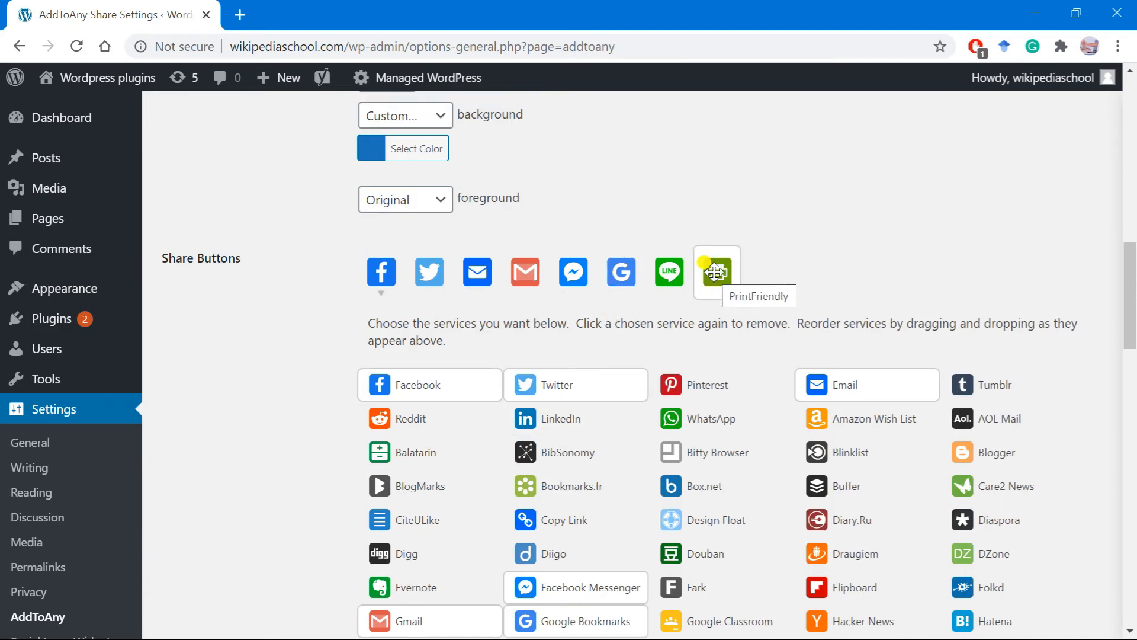
Reveal the Sharing Header field and check the placement choices for posts, keeping the bottom option
scroll(581, 302, "down", 12)
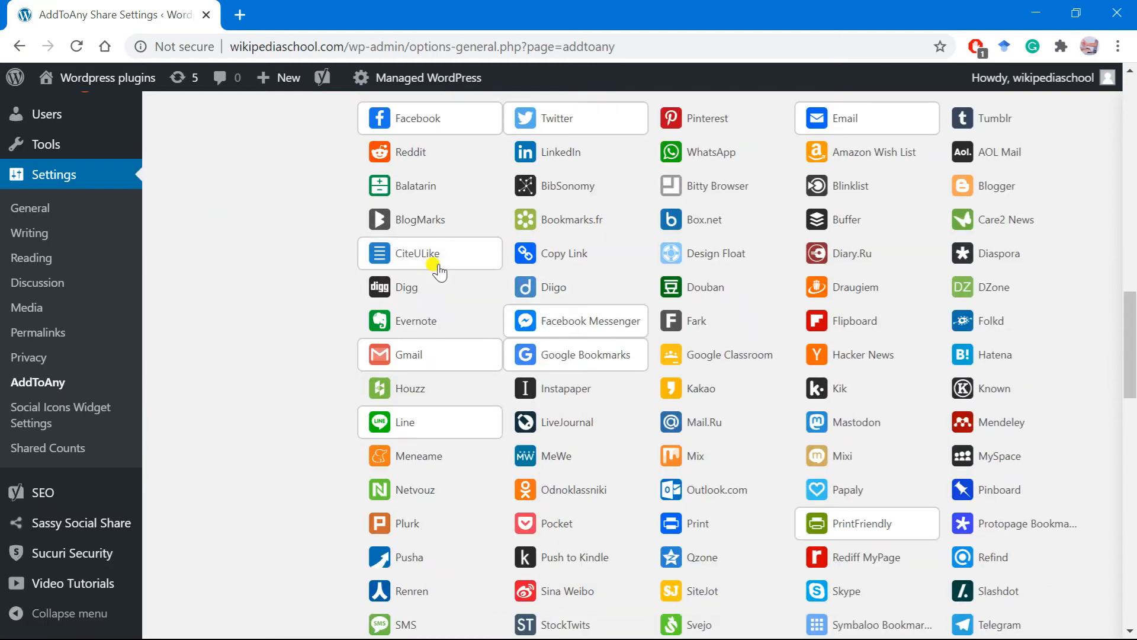
scroll(403, 435, "down", 1)
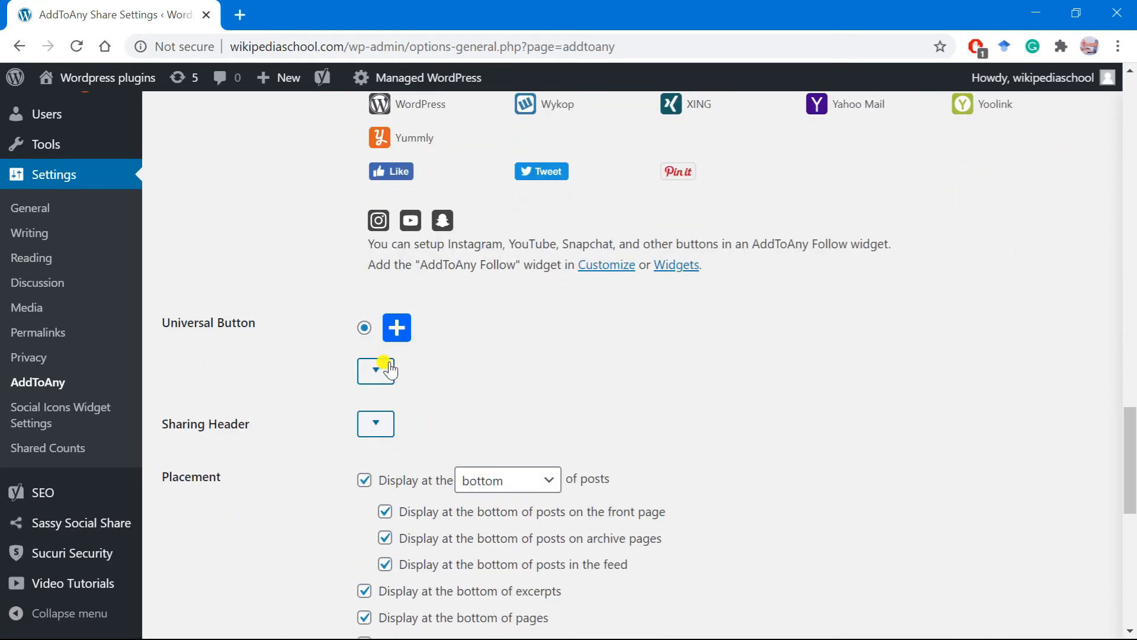
left_click(375, 422)
scroll(432, 414, "down", 1)
left_click(452, 329)
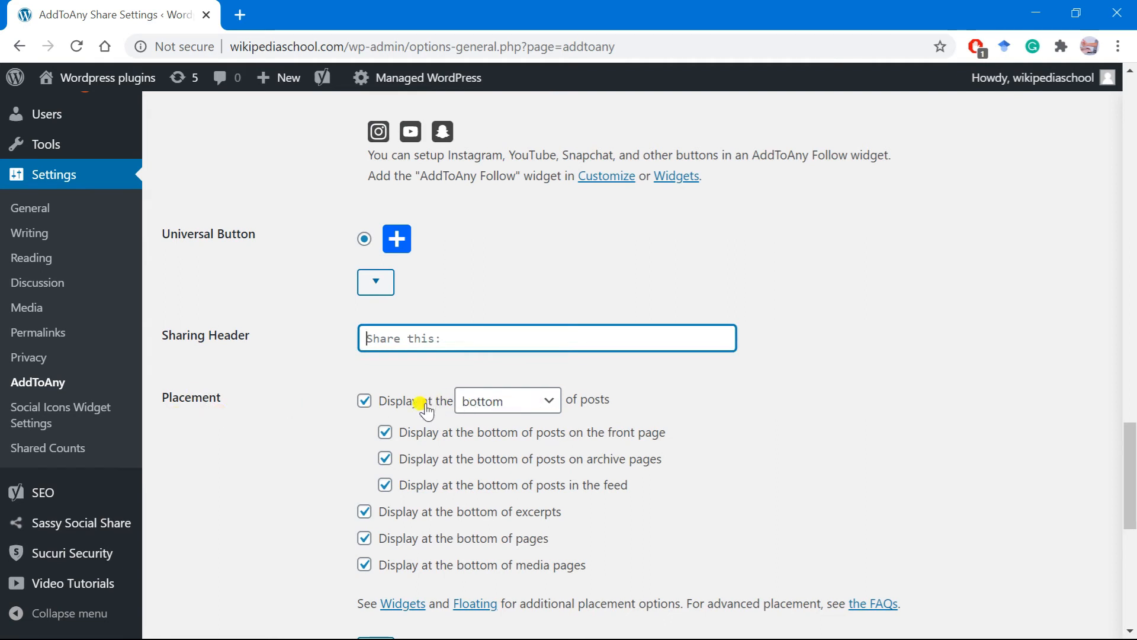
left_click(541, 396)
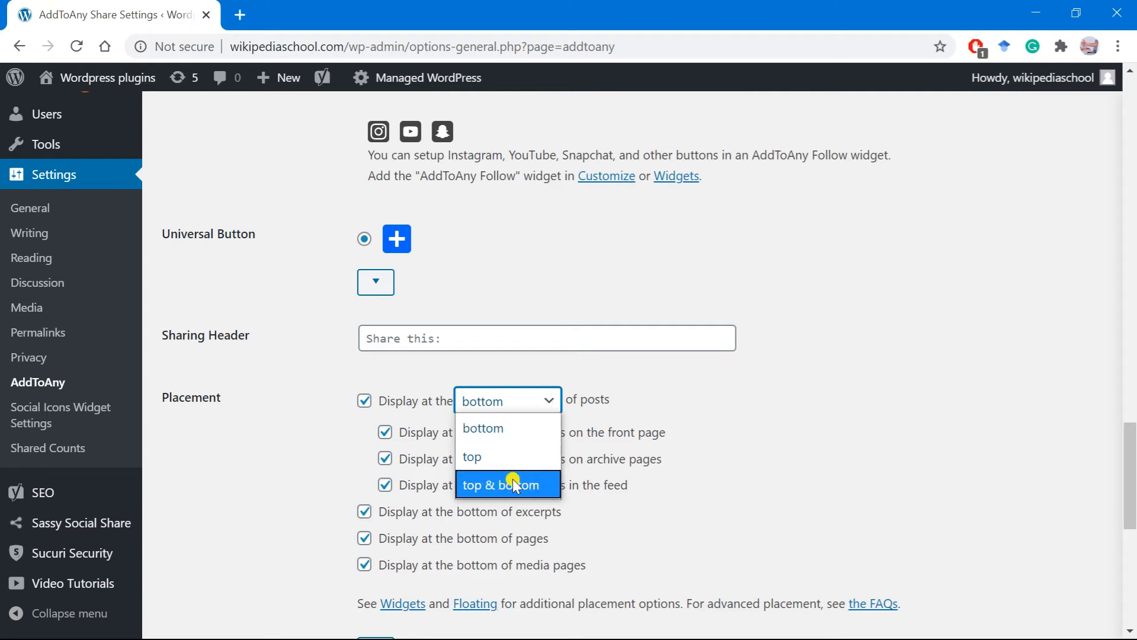
left_click(631, 415)
scroll(440, 472, "down", 1)
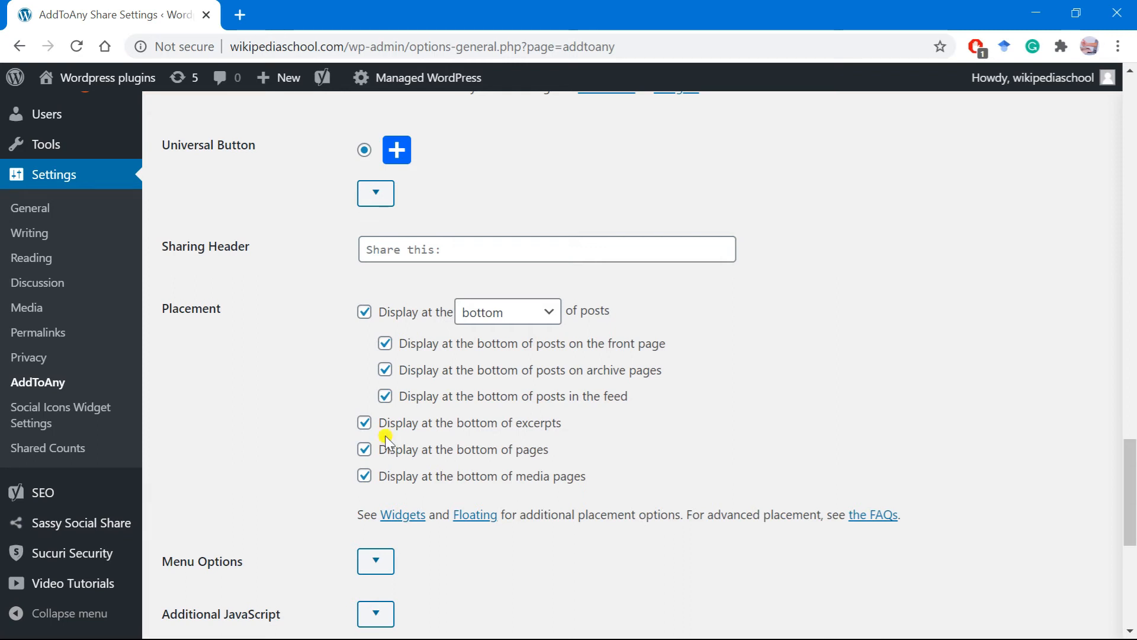
Enable the menu option that only shows the universal share menu when the universal share button is clicked
scroll(388, 434, "down", 4)
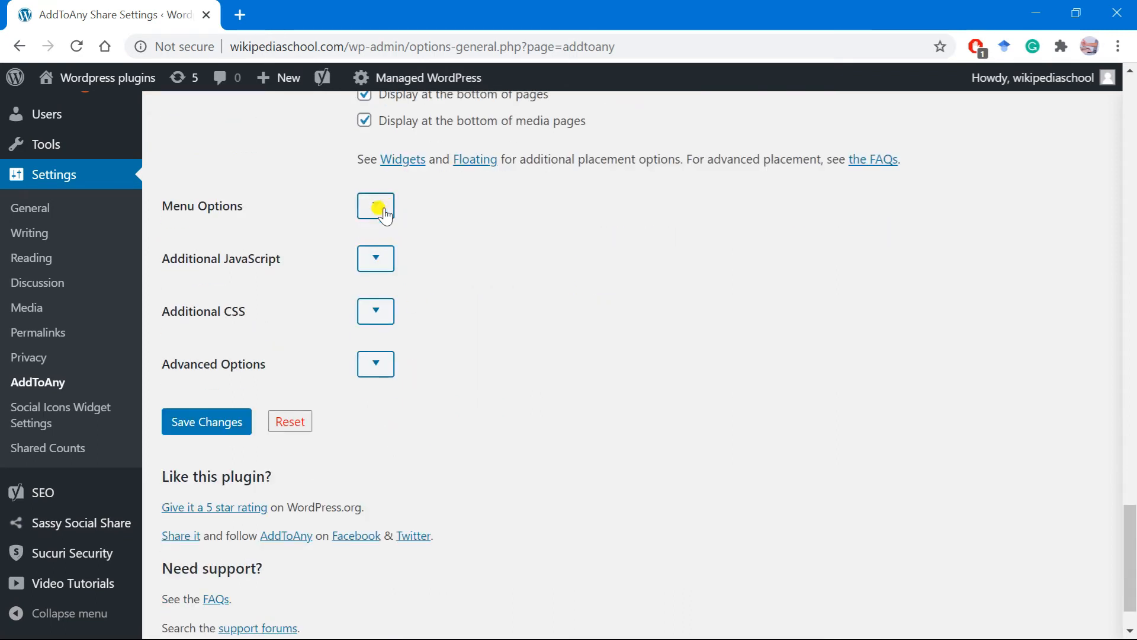
left_click(383, 211)
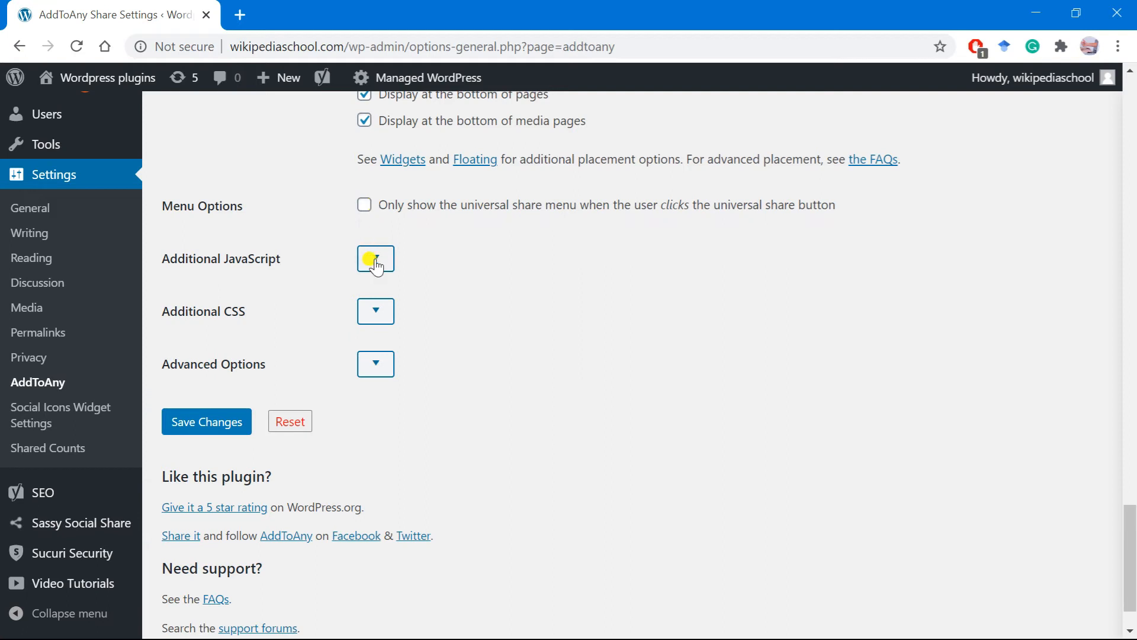
left_click(363, 206)
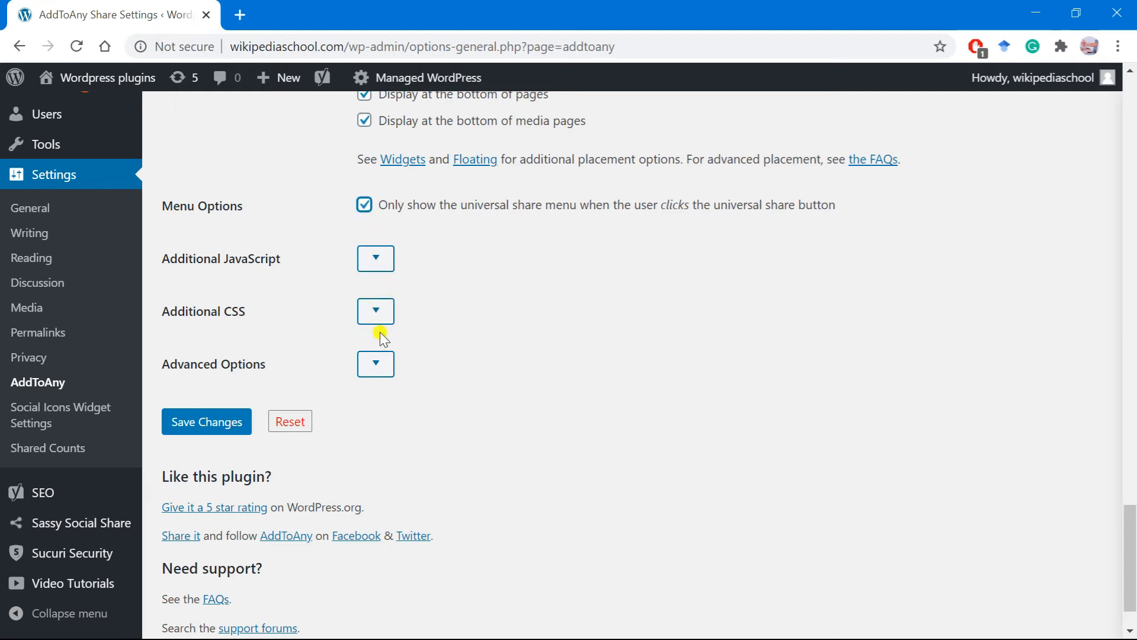
Expand and examine the Additional CSS, Additional JavaScript and Advanced Options sections, including the custom icon width and height fields
left_click(376, 313)
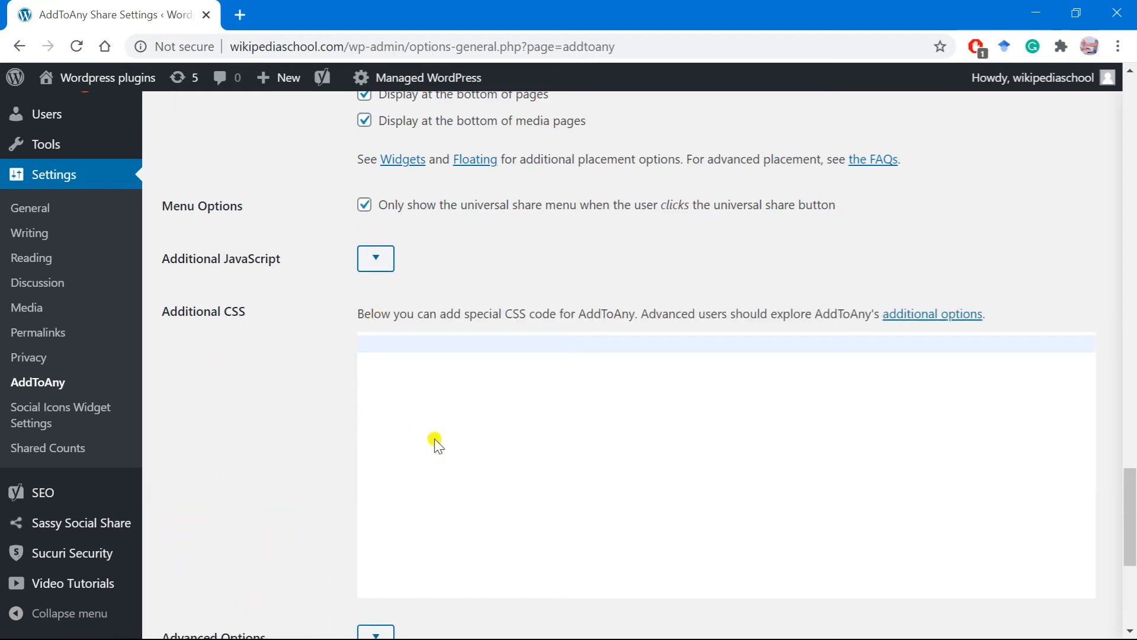
scroll(434, 442, "down", 2)
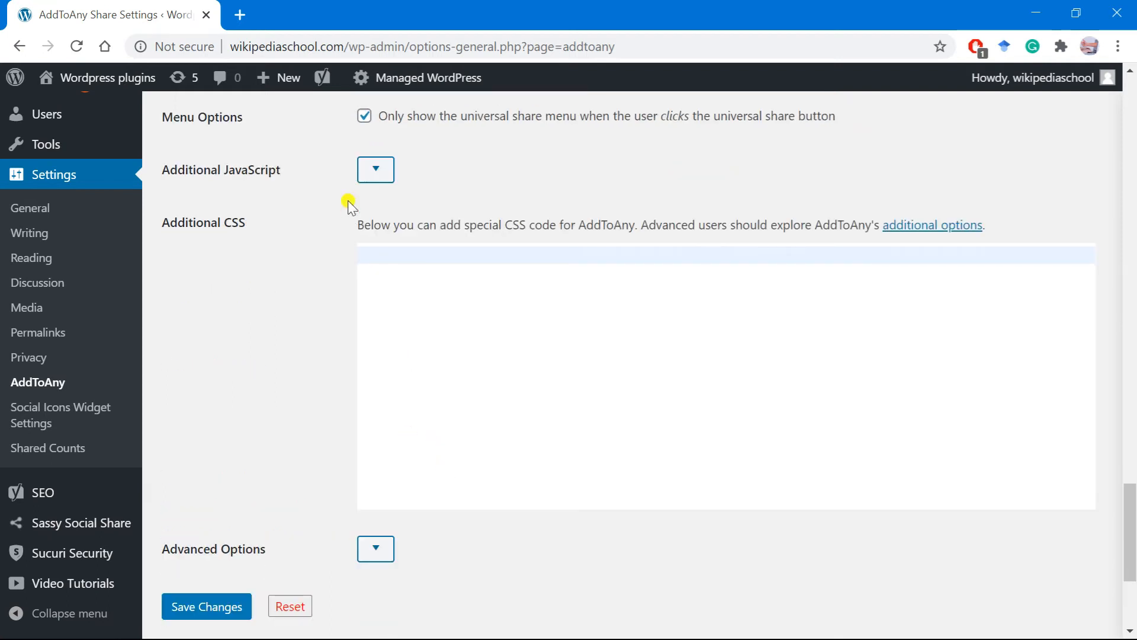
left_click(382, 173)
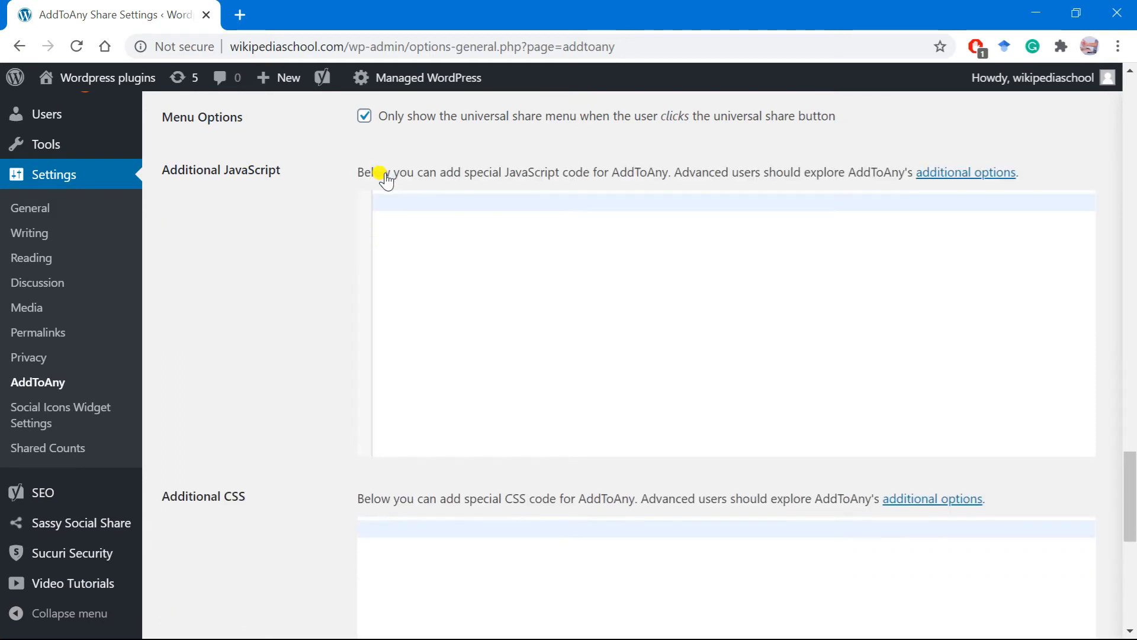
scroll(386, 180, "down", 8)
left_click(373, 308)
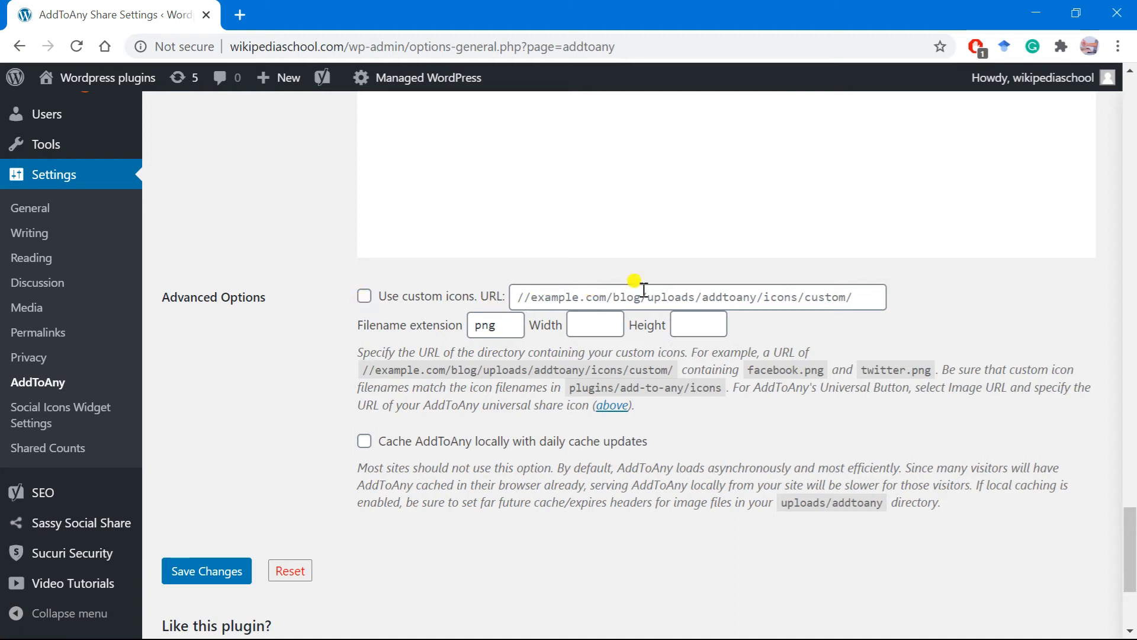
left_click(589, 322)
left_click(690, 323)
scroll(400, 333, "down", 3)
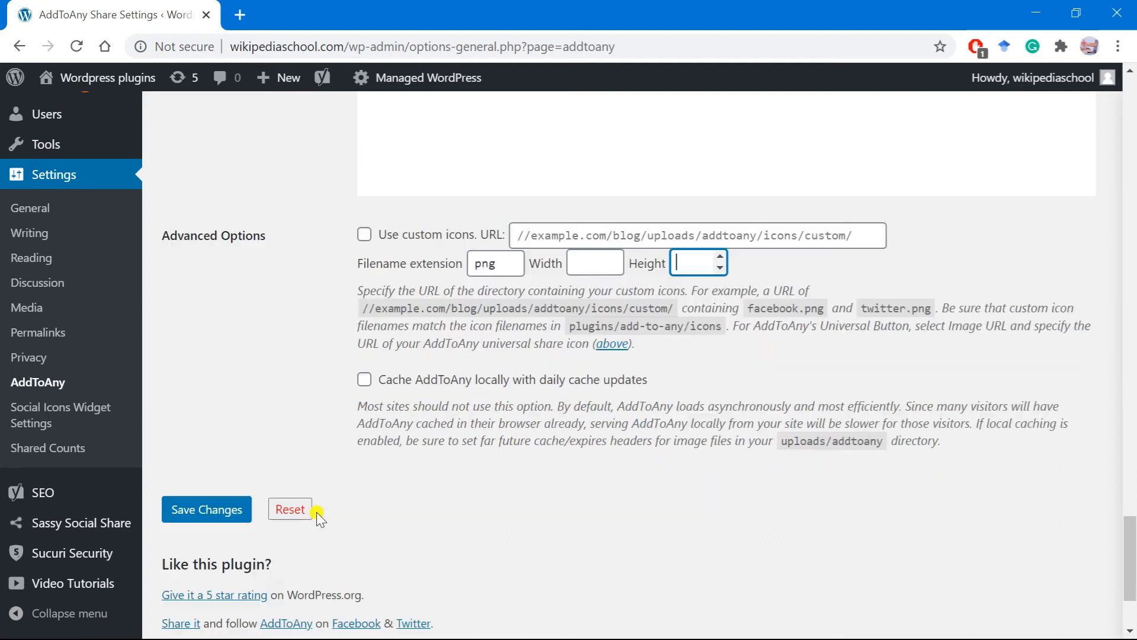
Save the standard share settings and go to the Floating share button settings
left_click(216, 402)
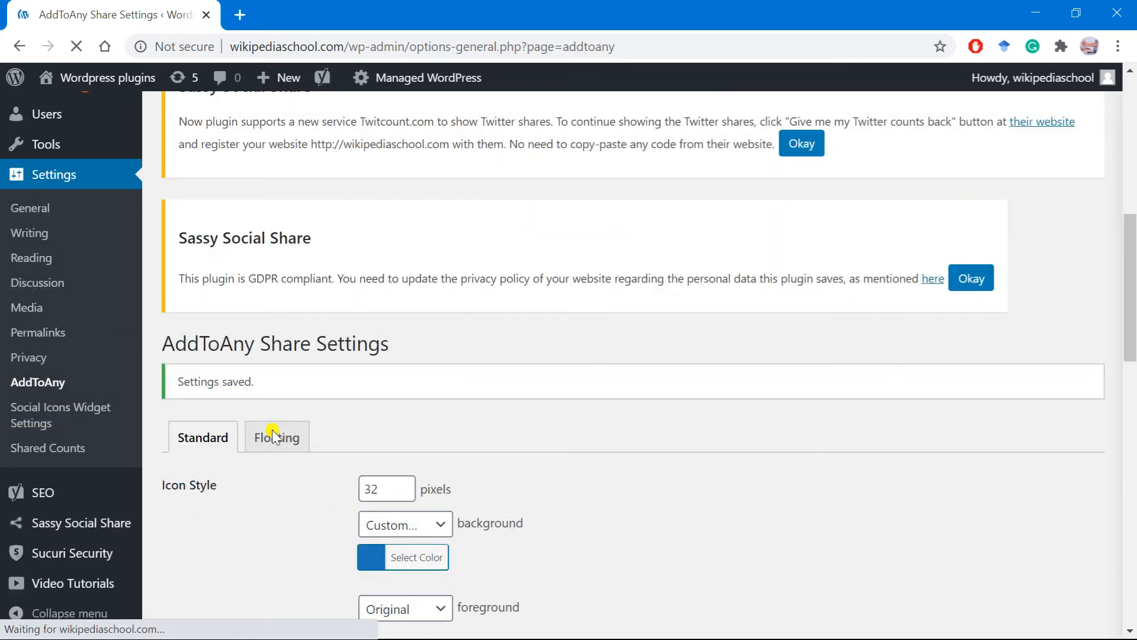
left_click(281, 443)
scroll(490, 401, "down", 3)
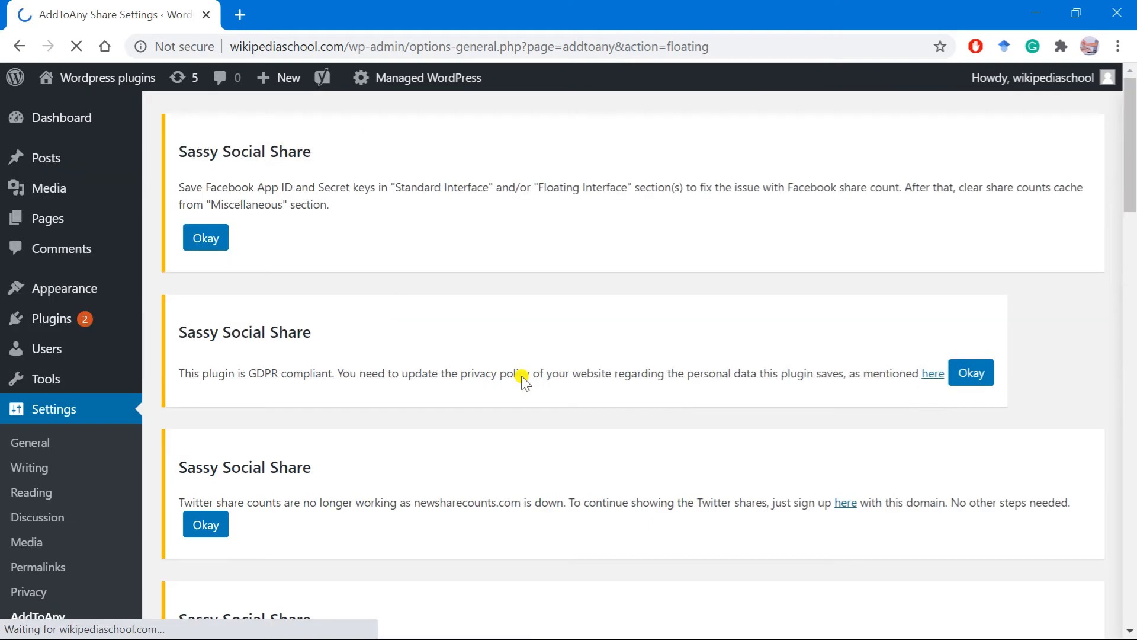
scroll(527, 384, "down", 10)
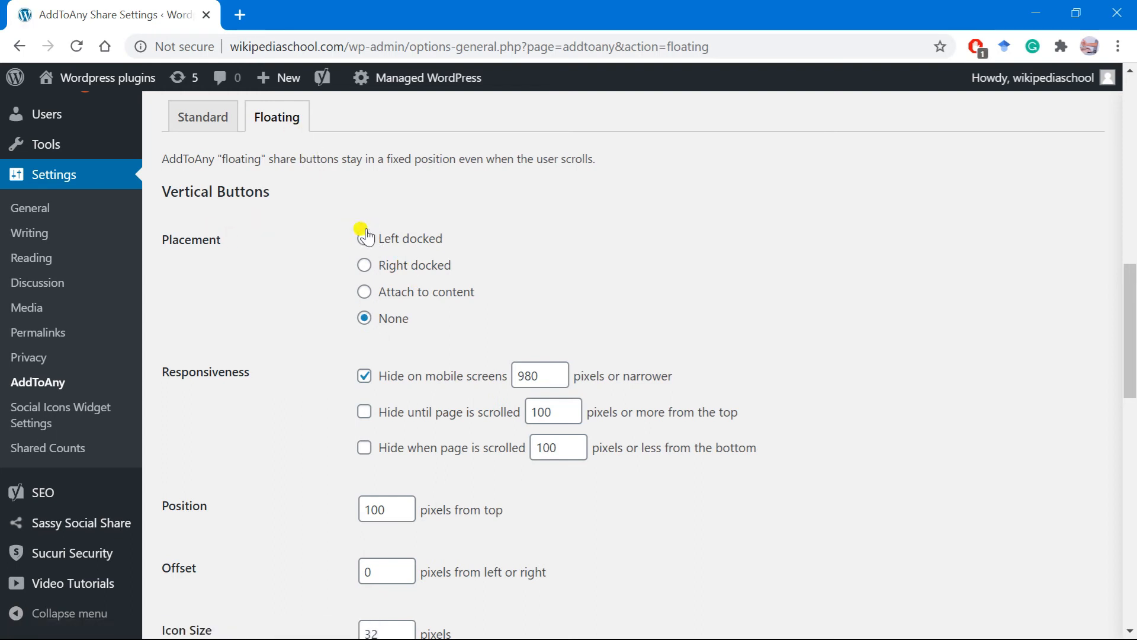
Set the vertical buttons to Left docked and keep them hidden on mobile screens 980 pixels or narrower
left_click(362, 240)
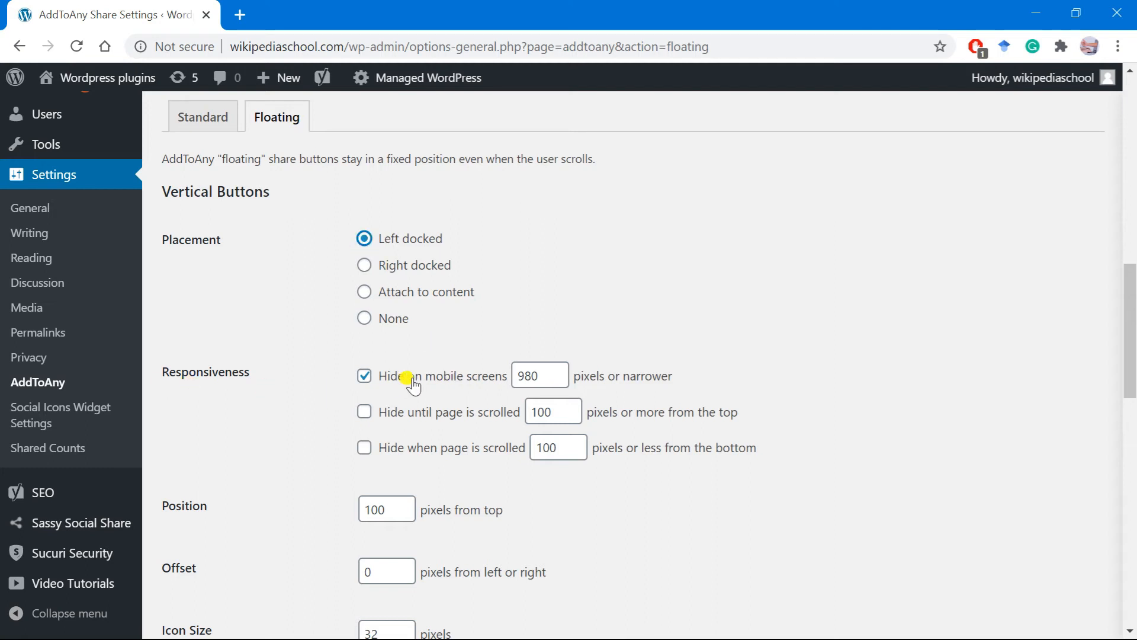
left_click(364, 375)
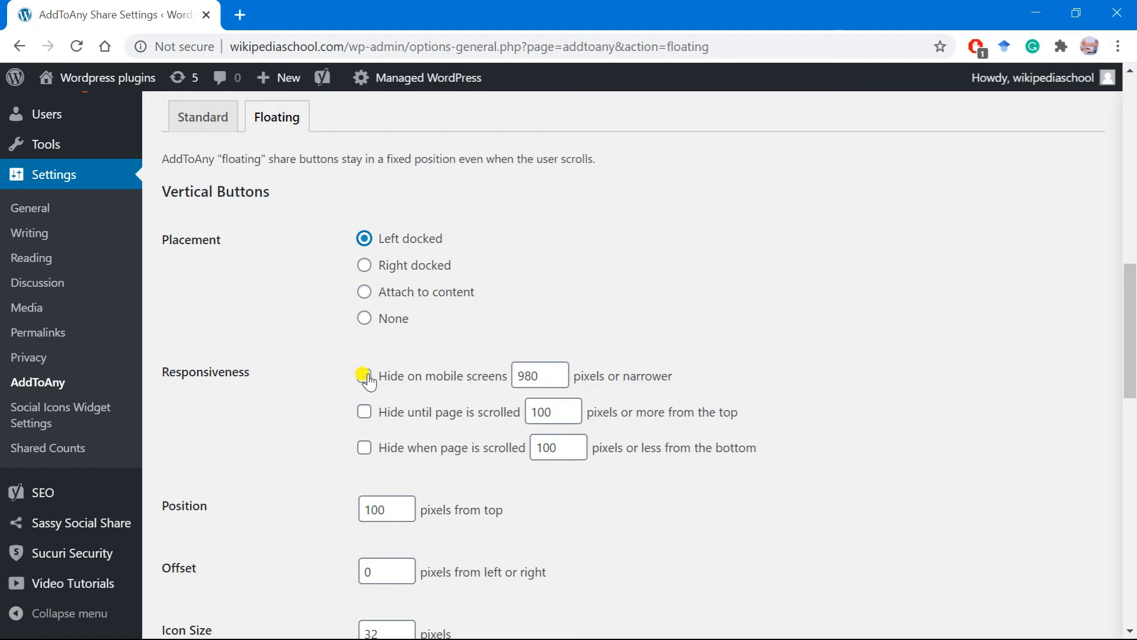
left_click(364, 374)
Look through the vertical buttons' position, offset and icon size, and check the background choices, keeping Transparent
scroll(356, 403, "down", 1)
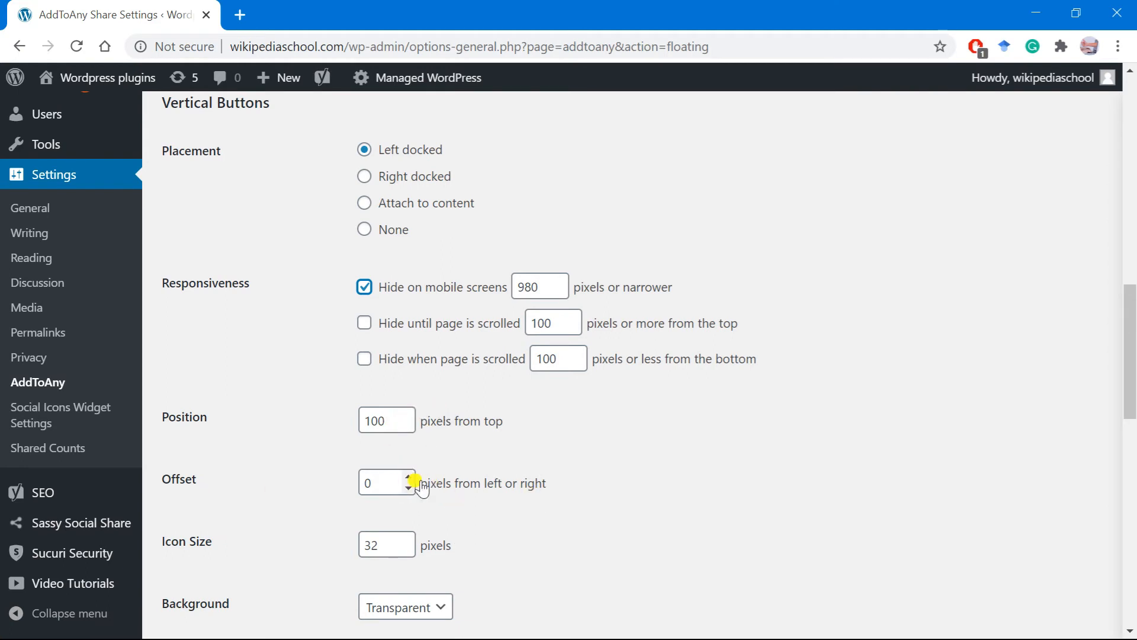
scroll(409, 474, "down", 1)
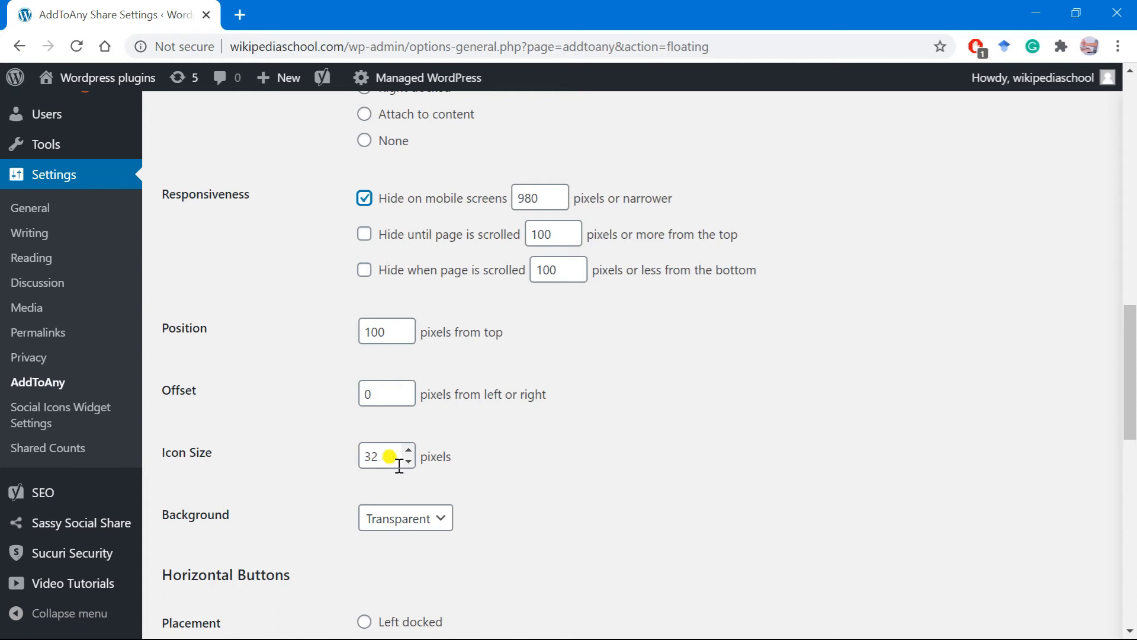
scroll(400, 466, "down", 1)
left_click(445, 427)
left_click(450, 427)
left_click(437, 429)
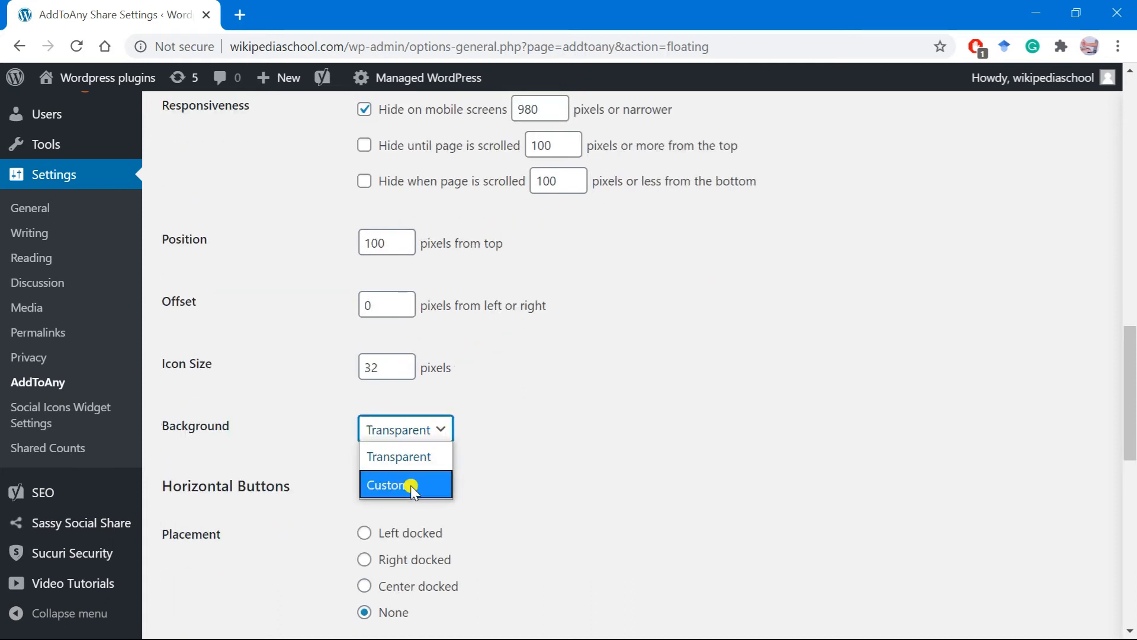
left_click(509, 453)
Set the placement of the horizontal floating buttons to Center docked and review their remaining options
scroll(403, 461, "down", 3)
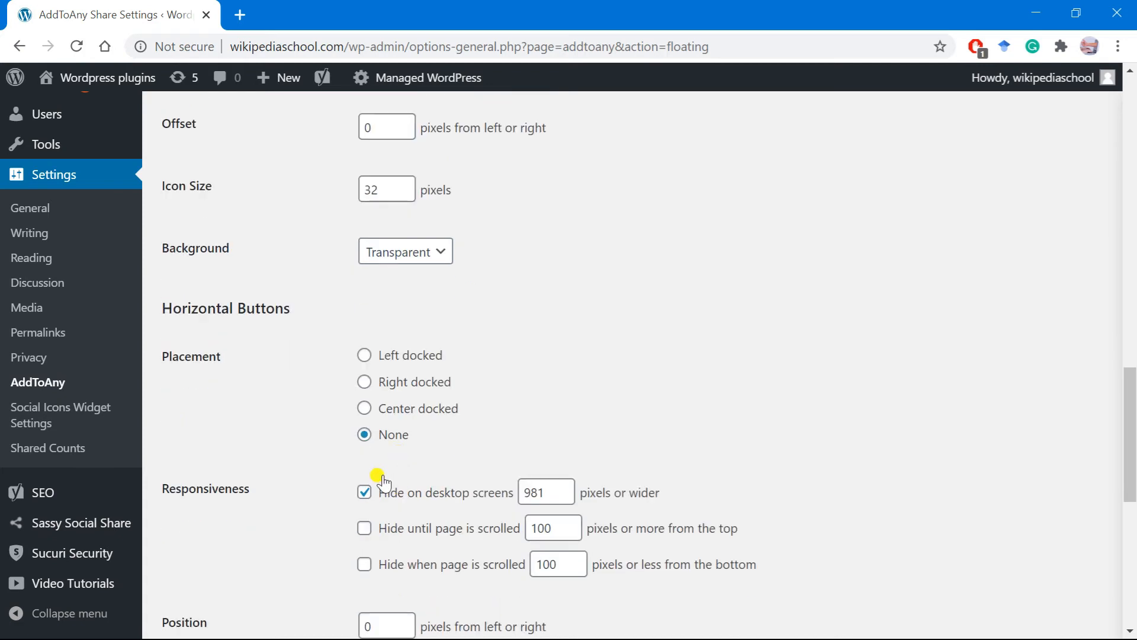
left_click(364, 356)
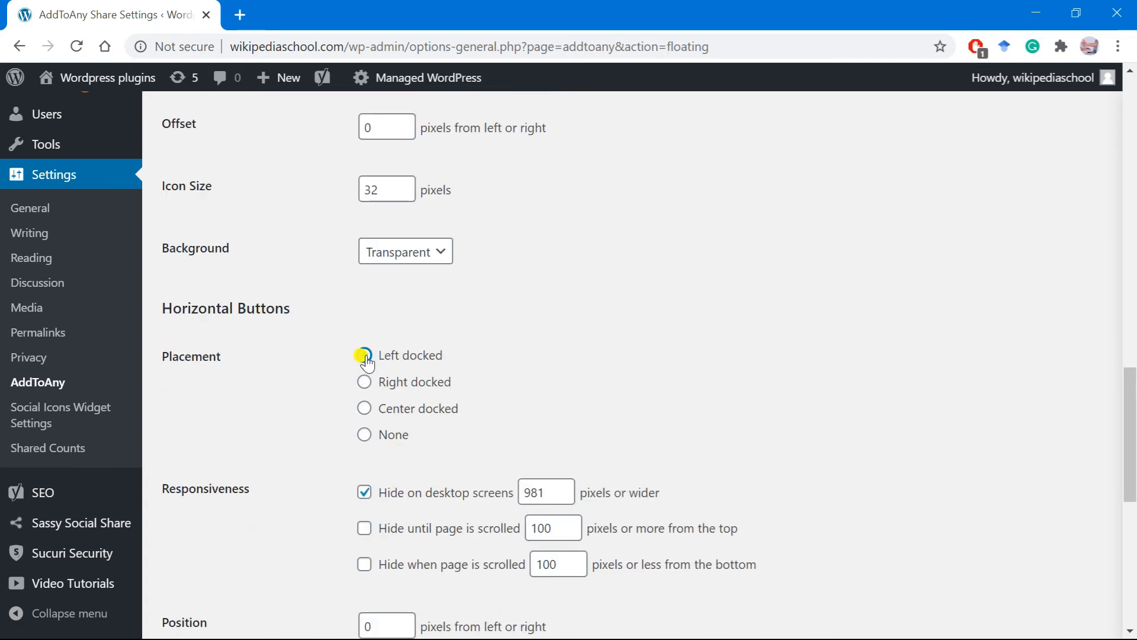
left_click(364, 408)
scroll(456, 450, "down", 5)
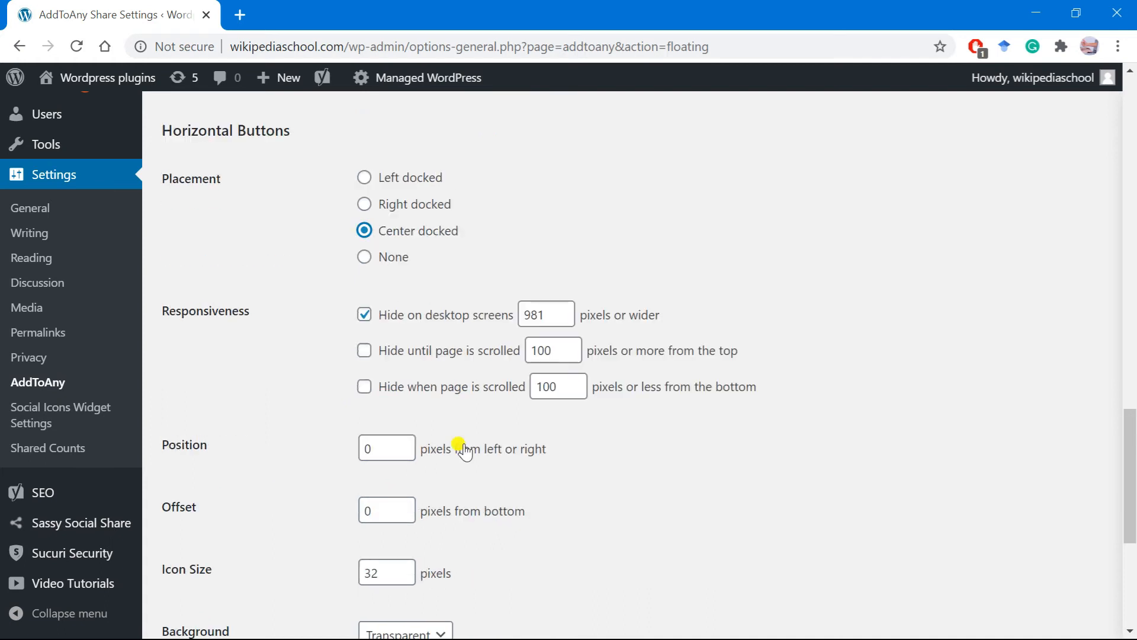
scroll(385, 299, "down", 4)
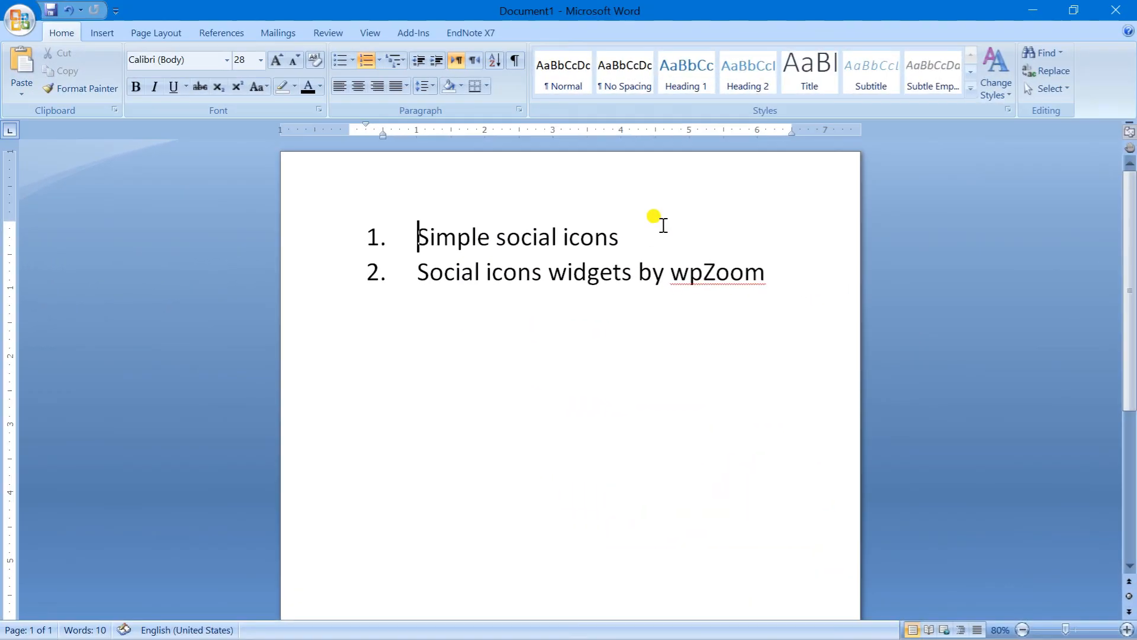
Delete the "Simple social icons" entry from the numbered plugin list in the Word document, and minimize the document
left_click_drag(658, 228, 424, 228)
left_click(1030, 9)
mouse_move(343, 615)
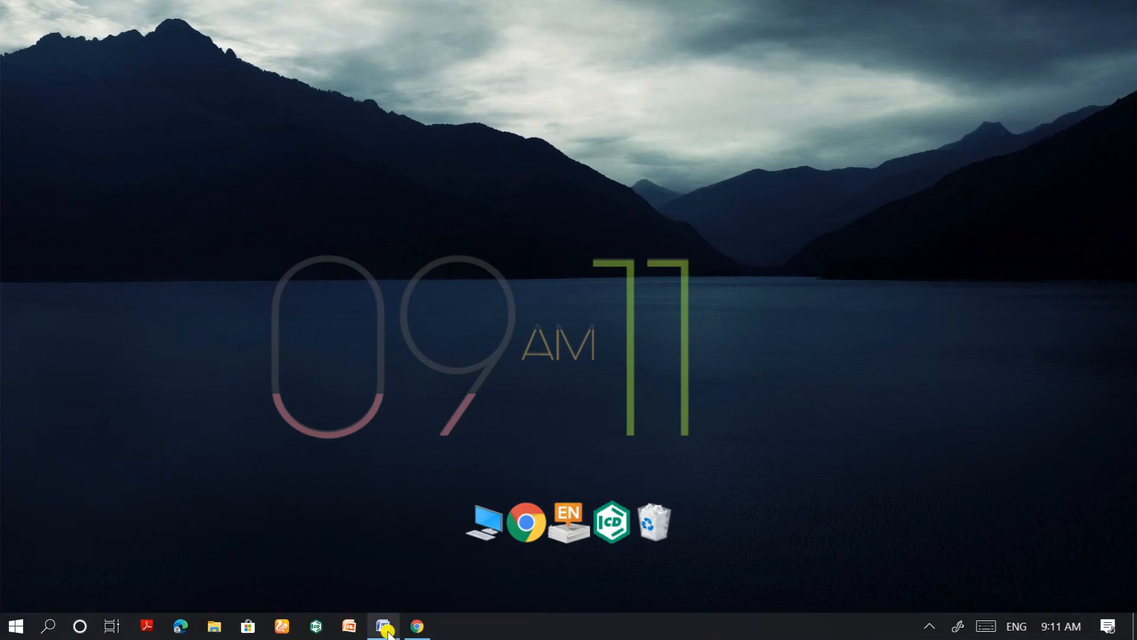
left_click(416, 628)
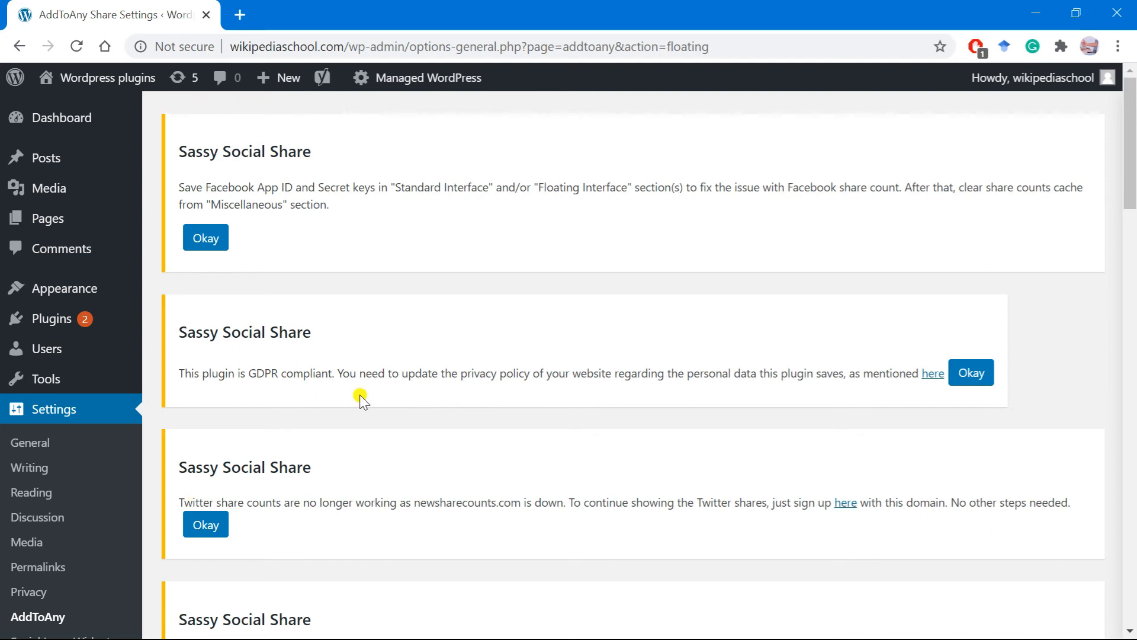
left_click(1035, 13)
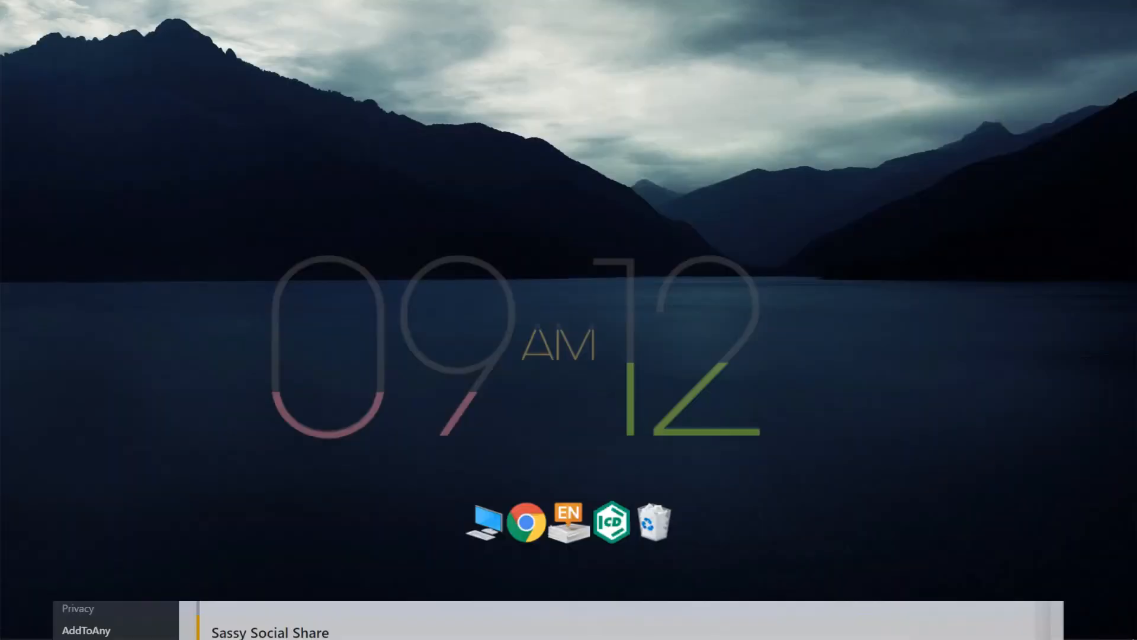
left_click(401, 627)
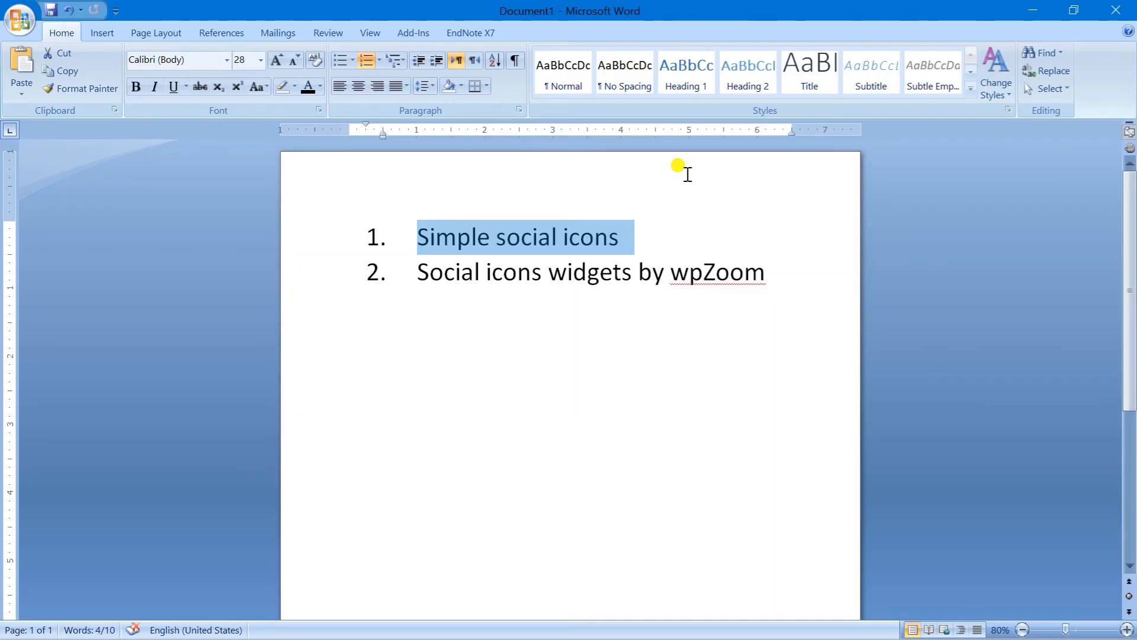
key("Delete")
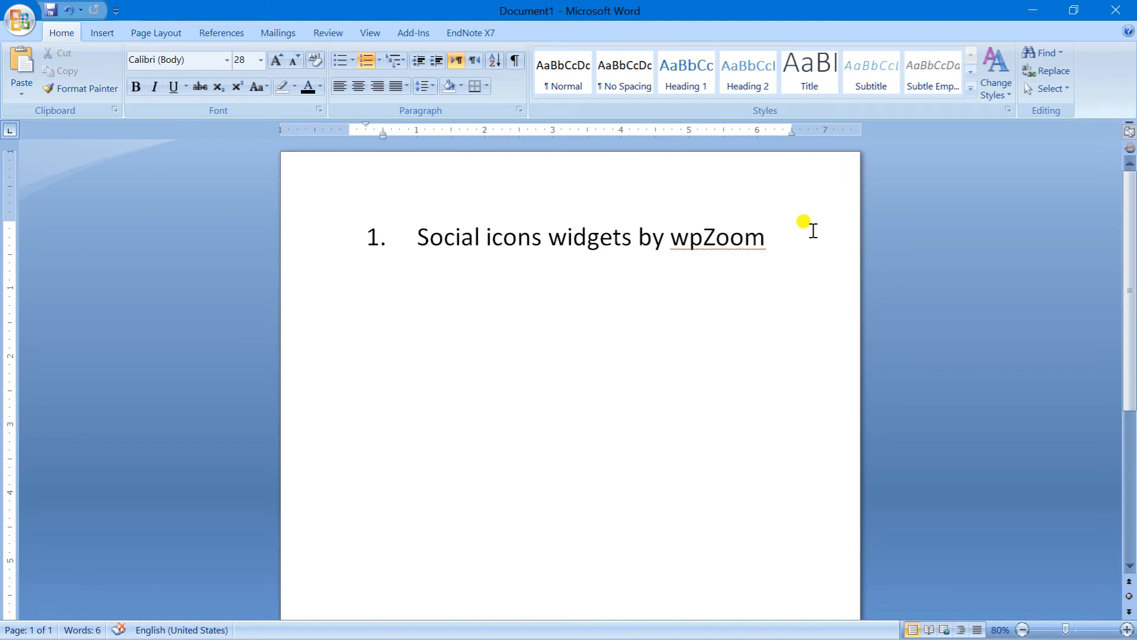
left_click(1033, 10)
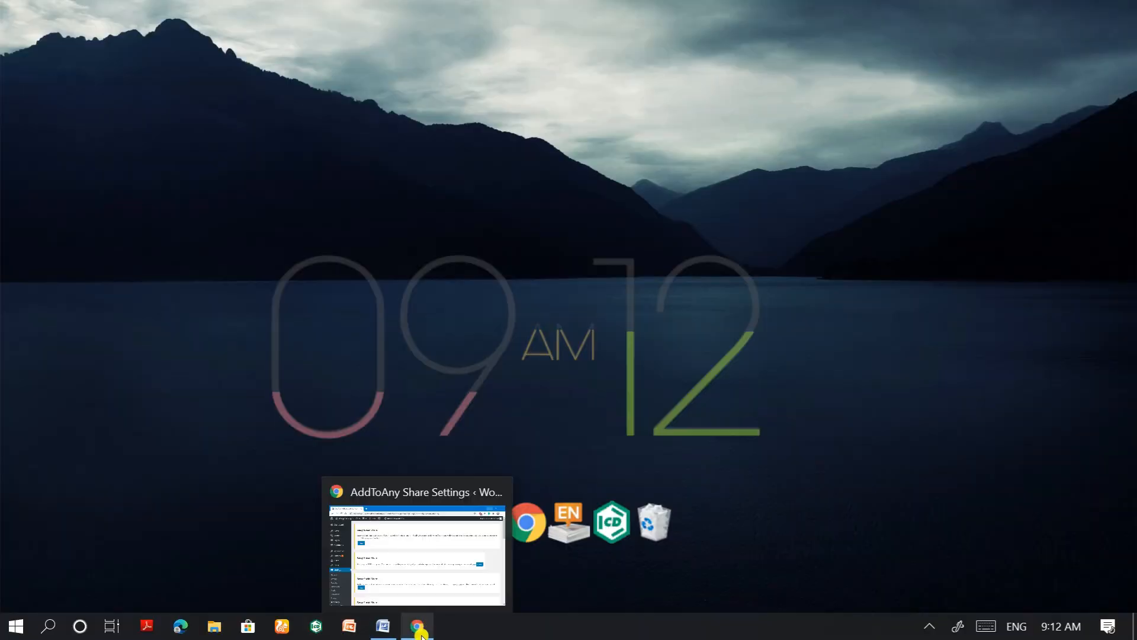
Switch to the WordPress admin in Chrome and search the Add Plugins page for "social icons widget by wpzoom"
left_click(419, 626)
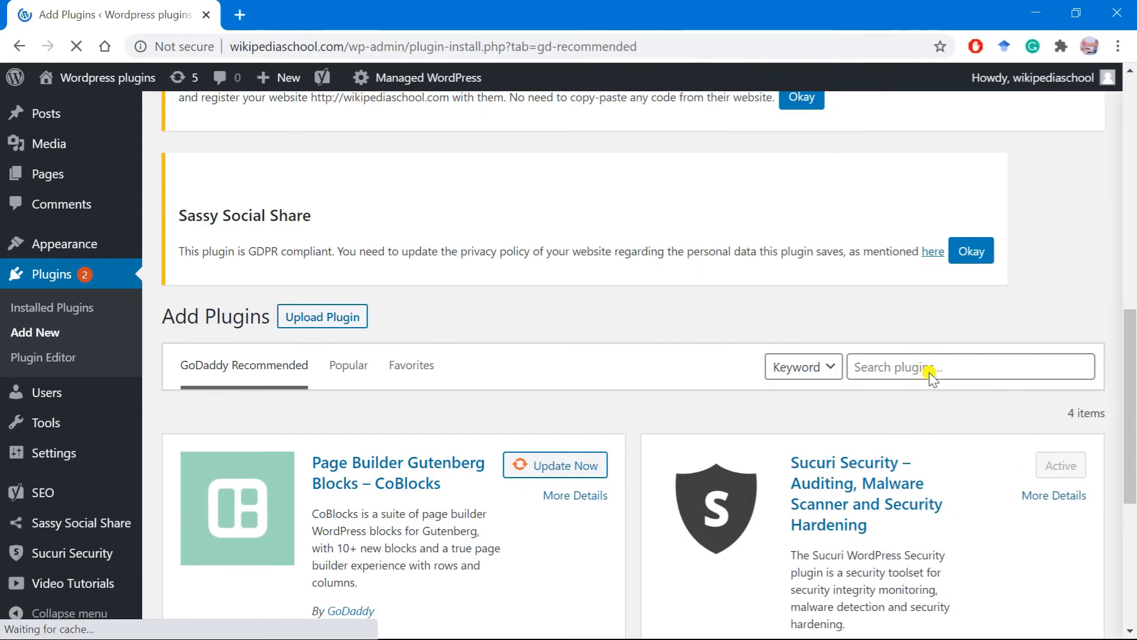
scroll(929, 379, "up", 2)
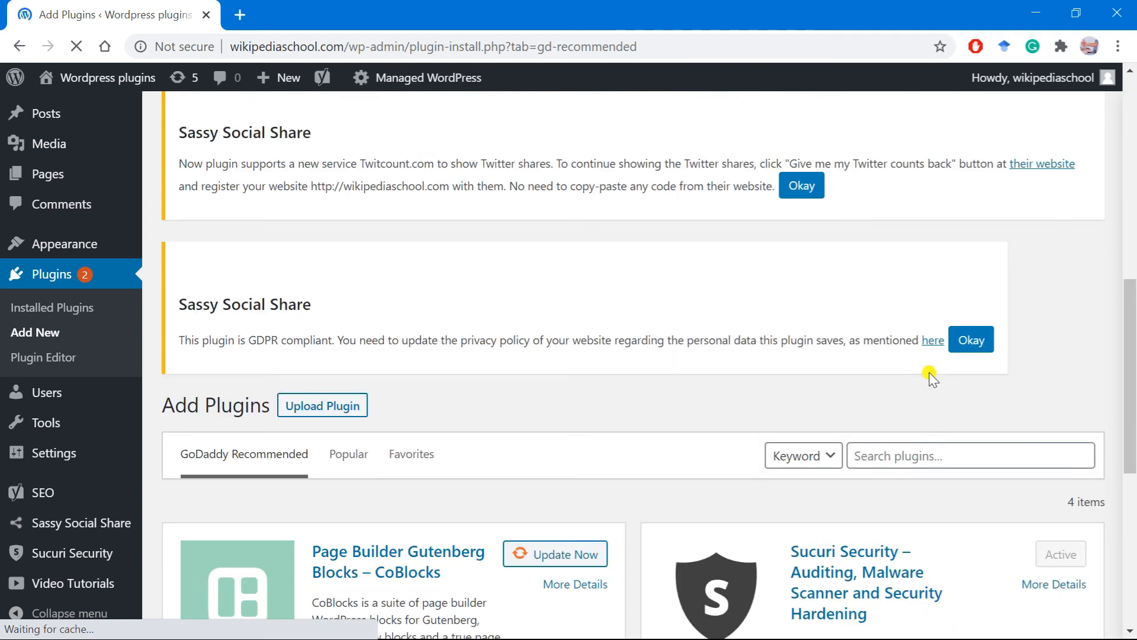
left_click(924, 449)
type("s")
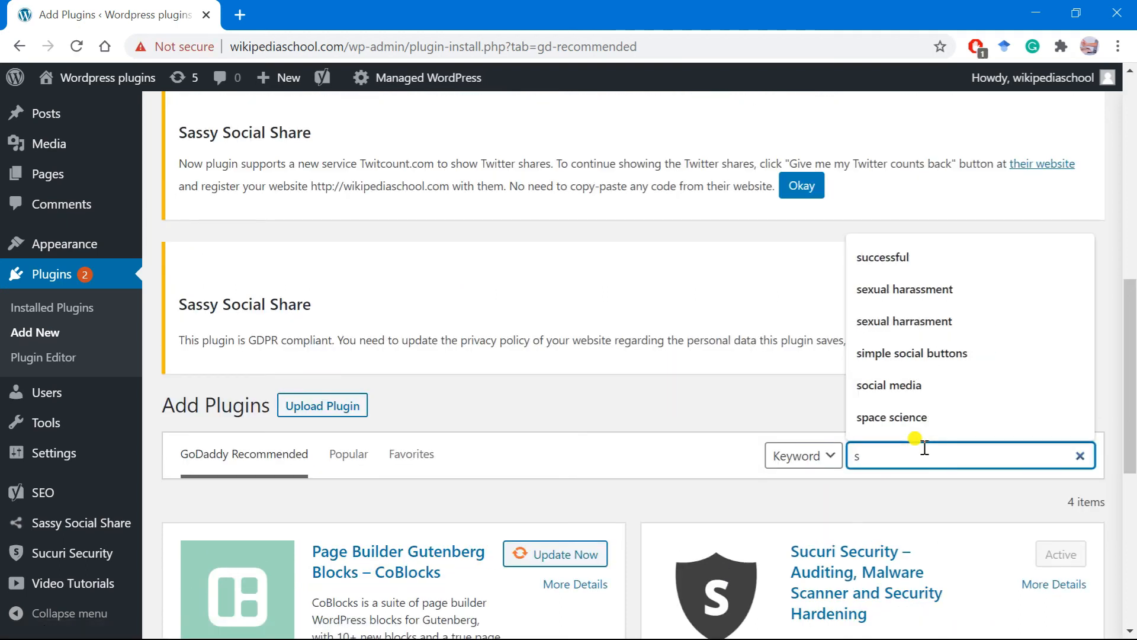
type("ocial icons ")
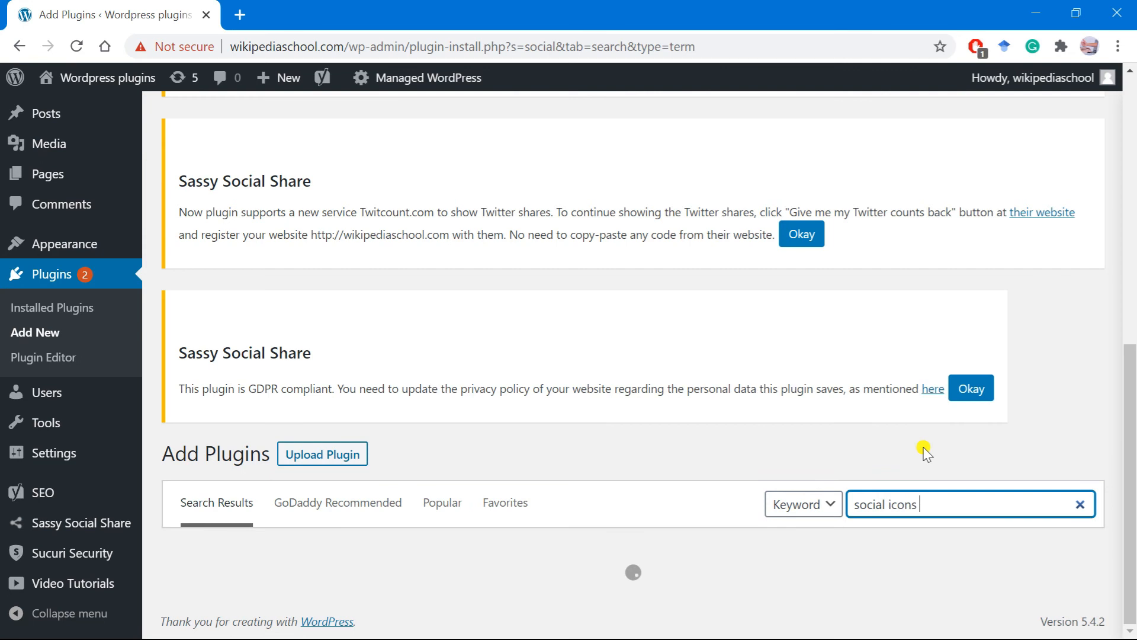
type("widget by wpzoom")
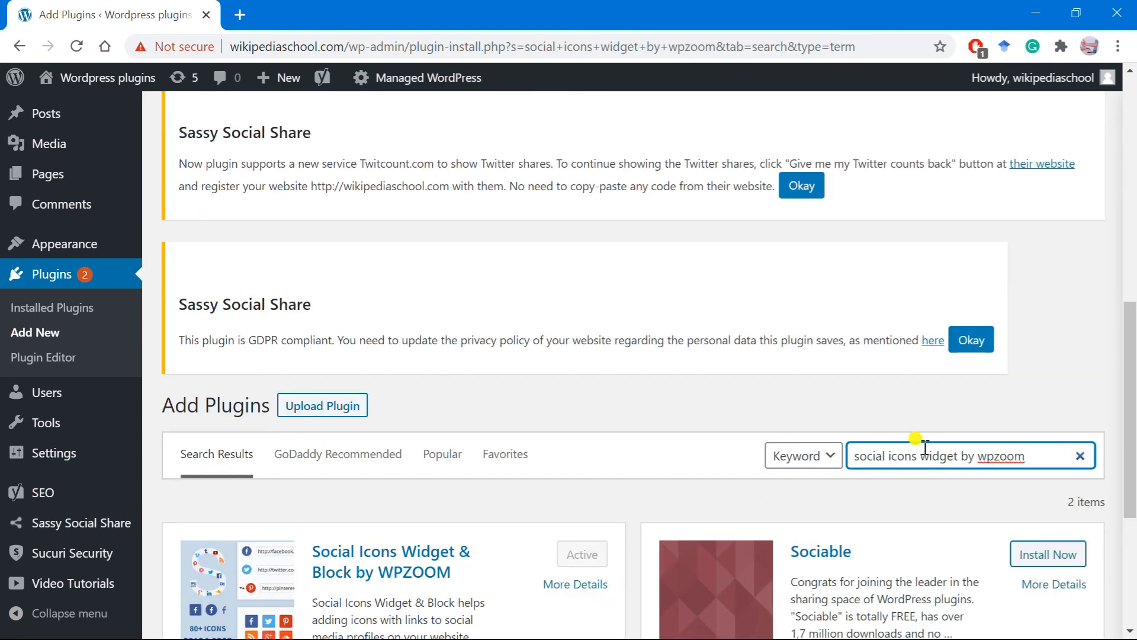
scroll(589, 487, "down", 3)
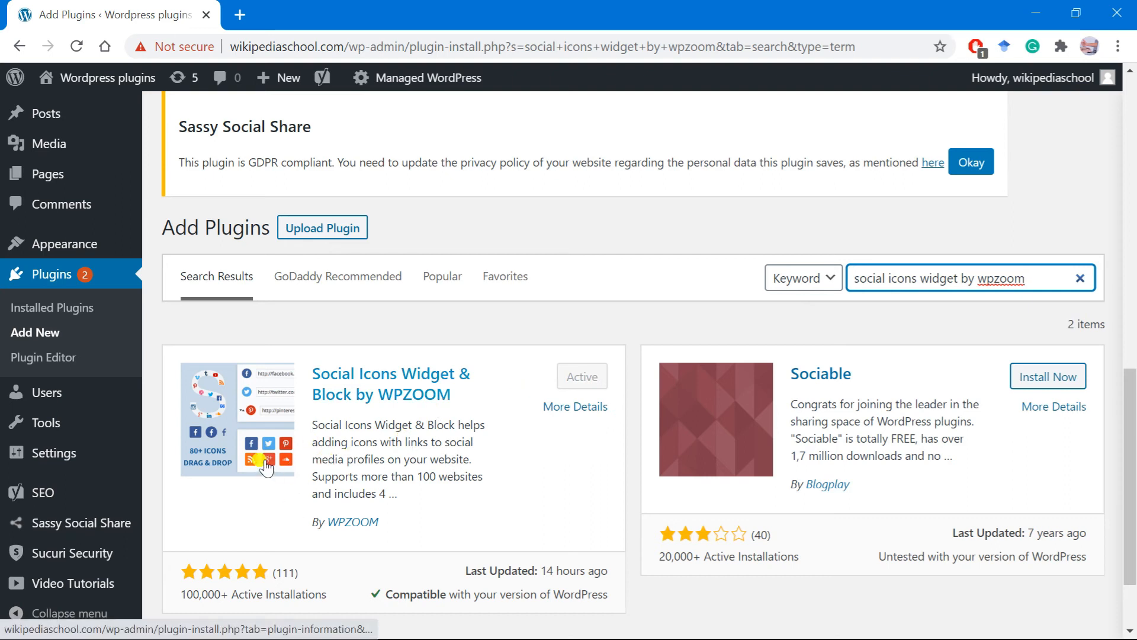
Open the Social Icons Widget Settings and try the options that disable the widget and the block, leaving both off
mouse_move(62, 460)
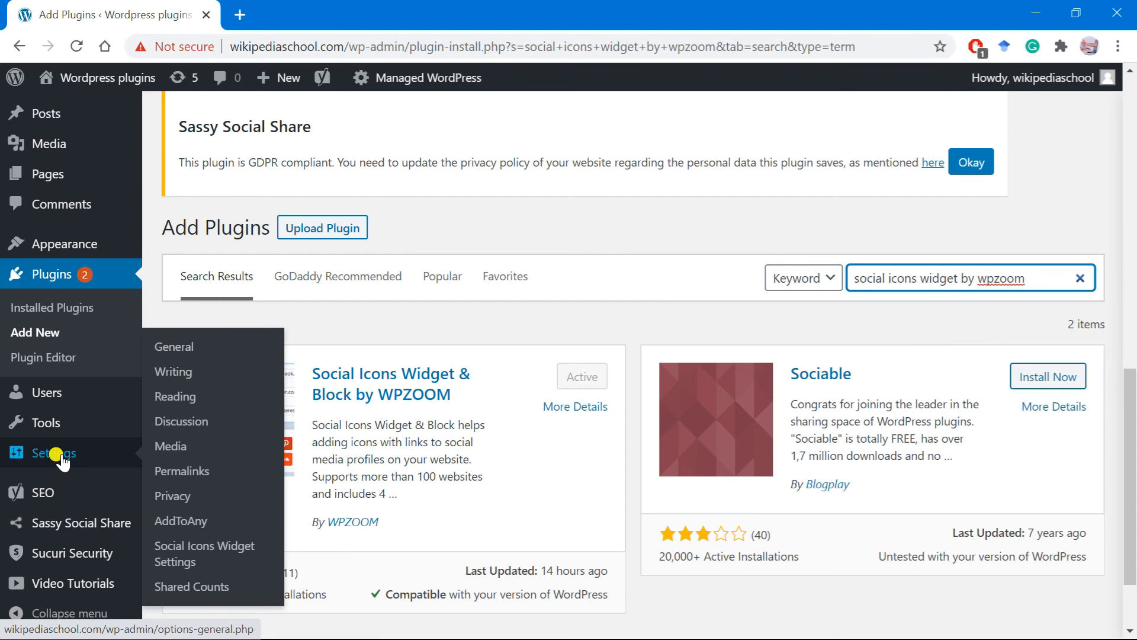
left_click(198, 554)
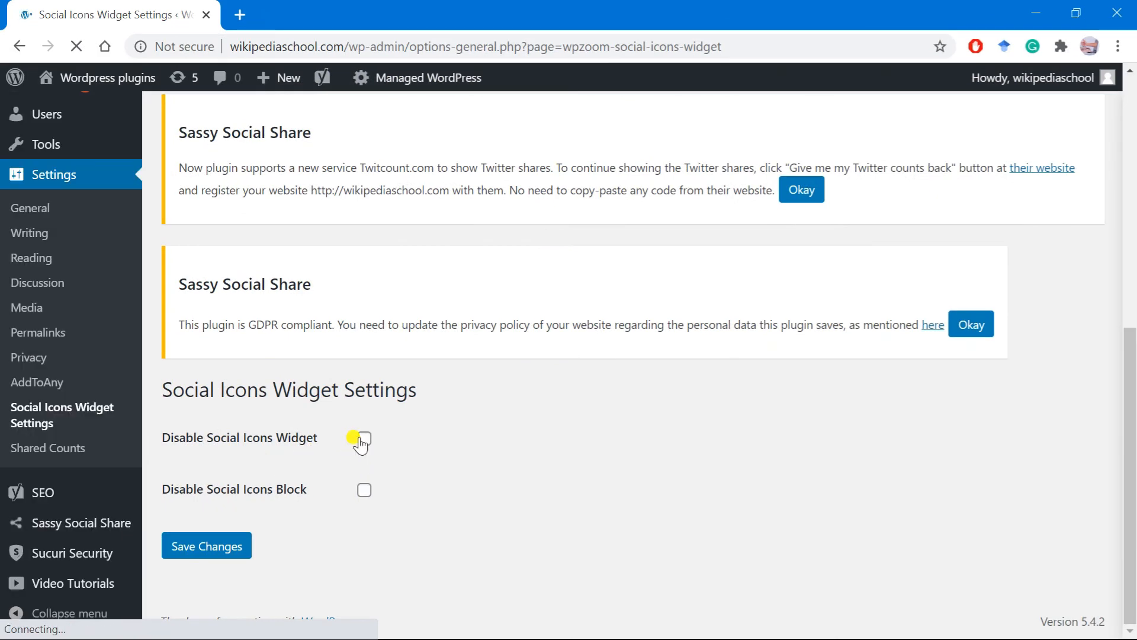
left_click(363, 439)
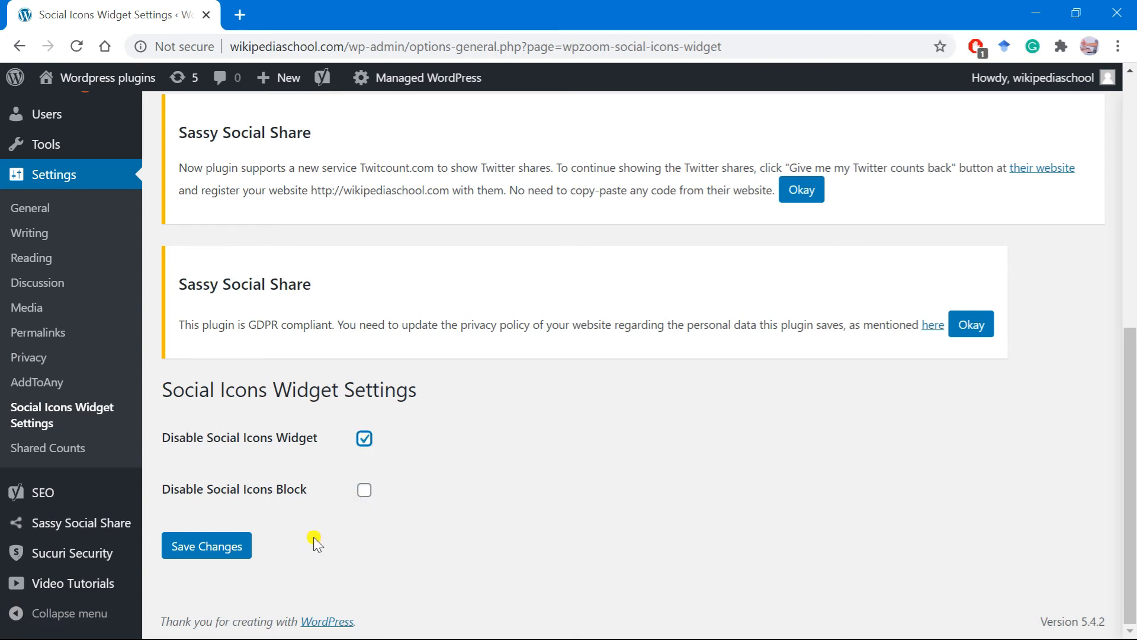
left_click(364, 491)
left_click(363, 438)
left_click(364, 490)
Open the Widgets management page of the site
mouse_move(57, 523)
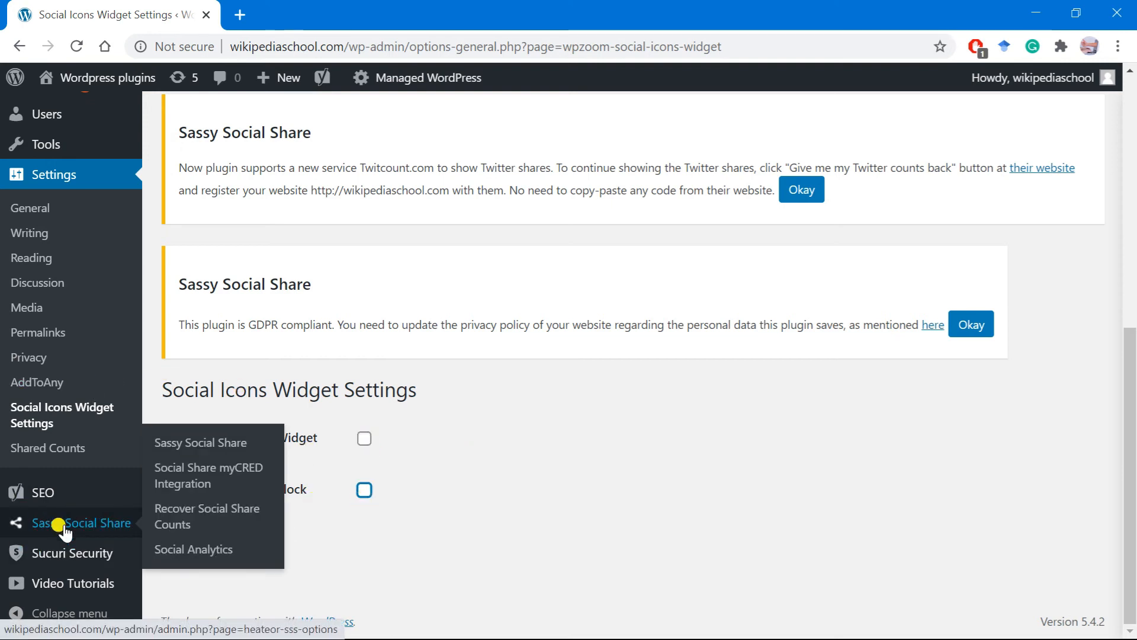
scroll(51, 382, "up", 3)
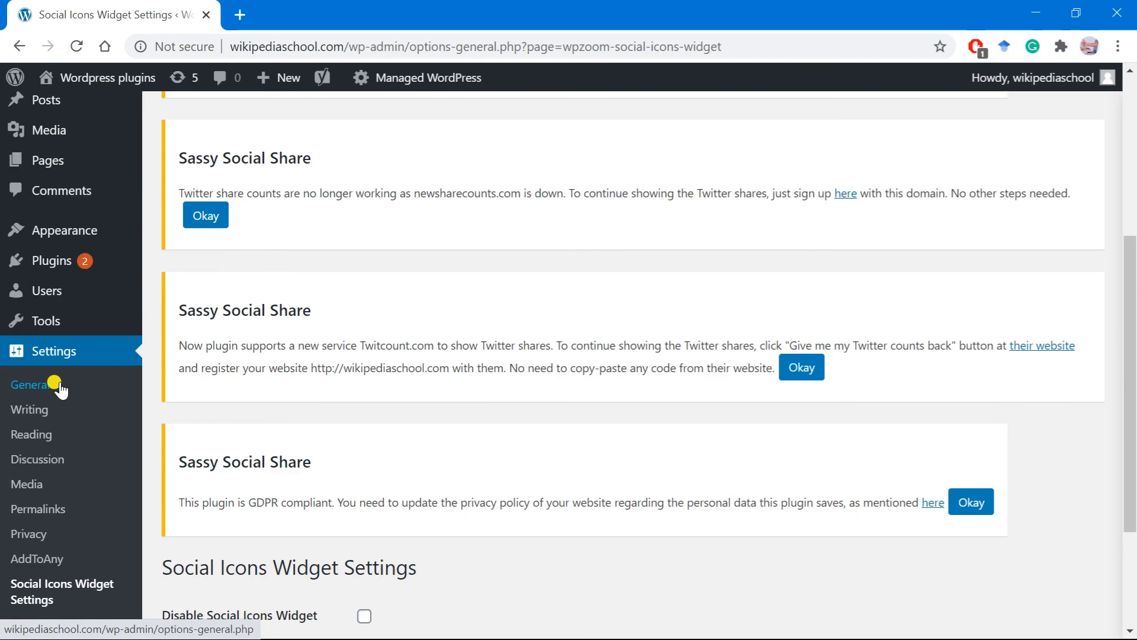
mouse_move(54, 228)
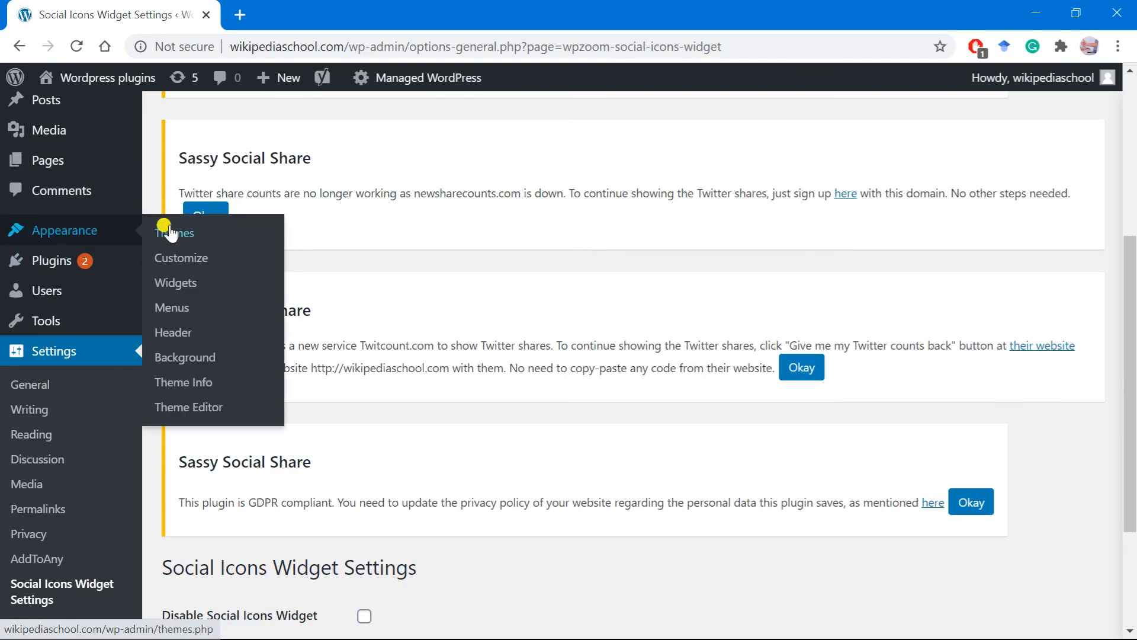
left_click(177, 282)
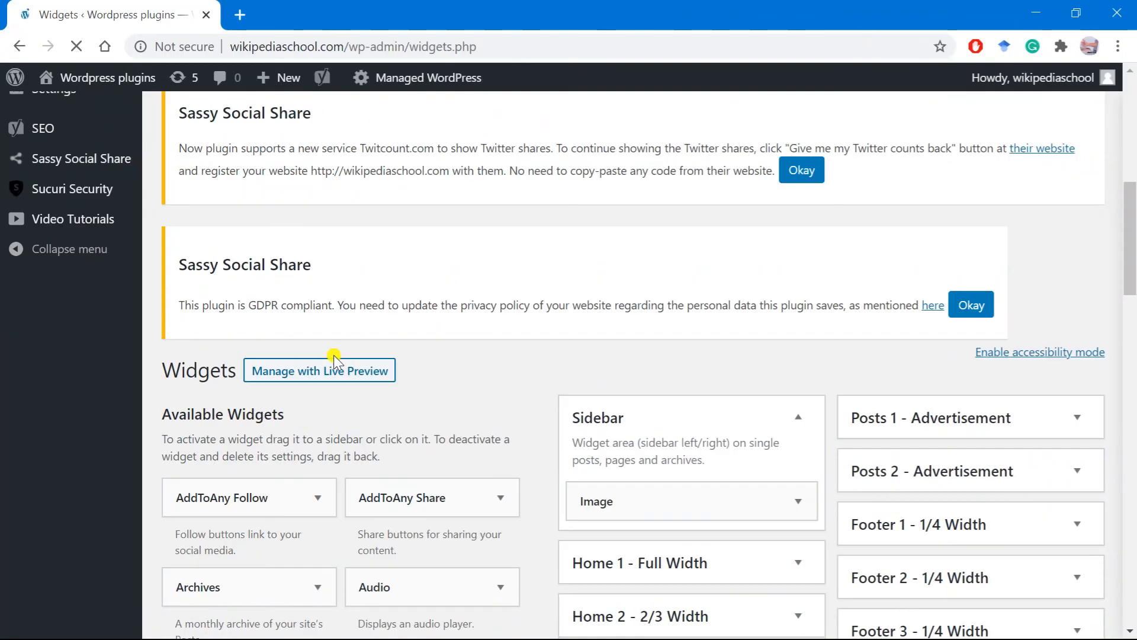
Add the Social Icons by WPZOOM widget to the Sidebar widget area
scroll(332, 368, "down", 2)
scroll(752, 382, "down", 2)
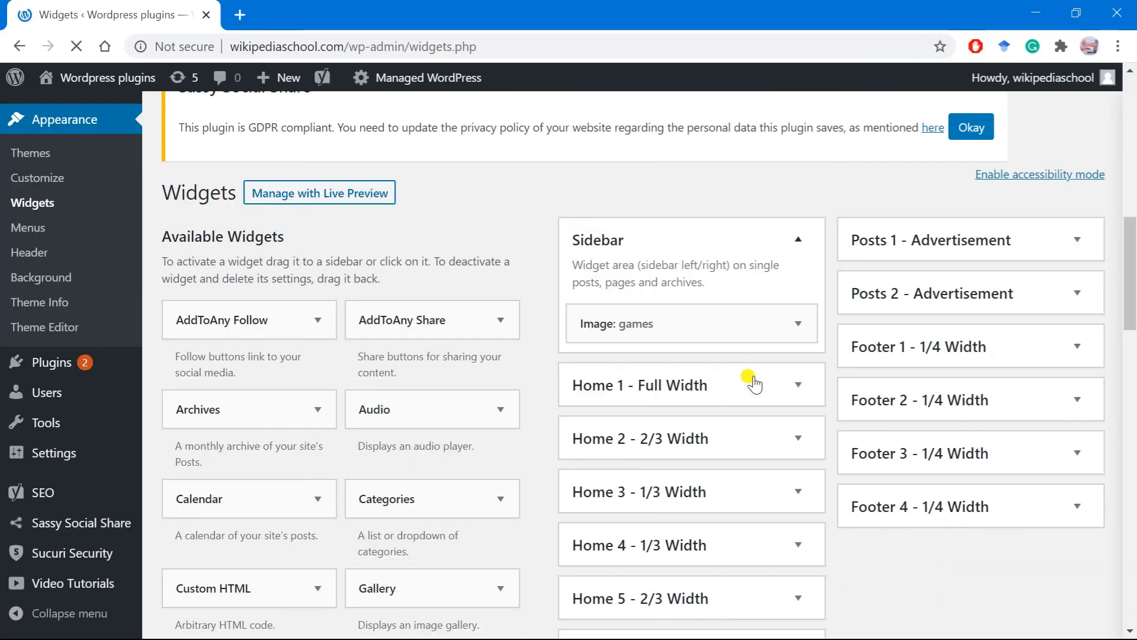
scroll(460, 433, "down", 2)
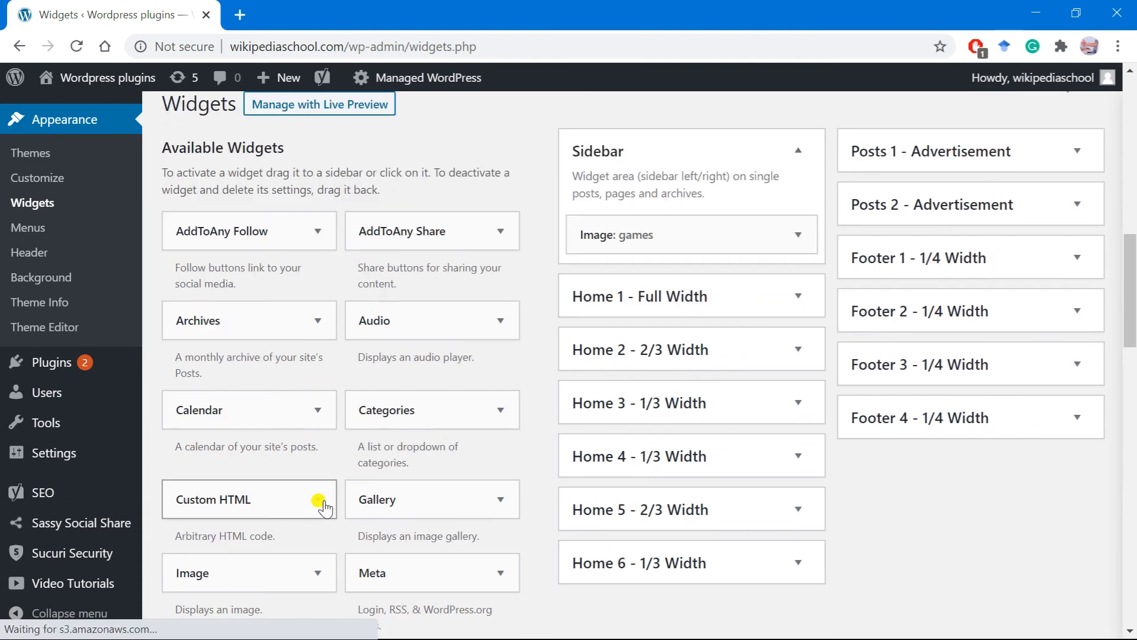
scroll(308, 504, "down", 4)
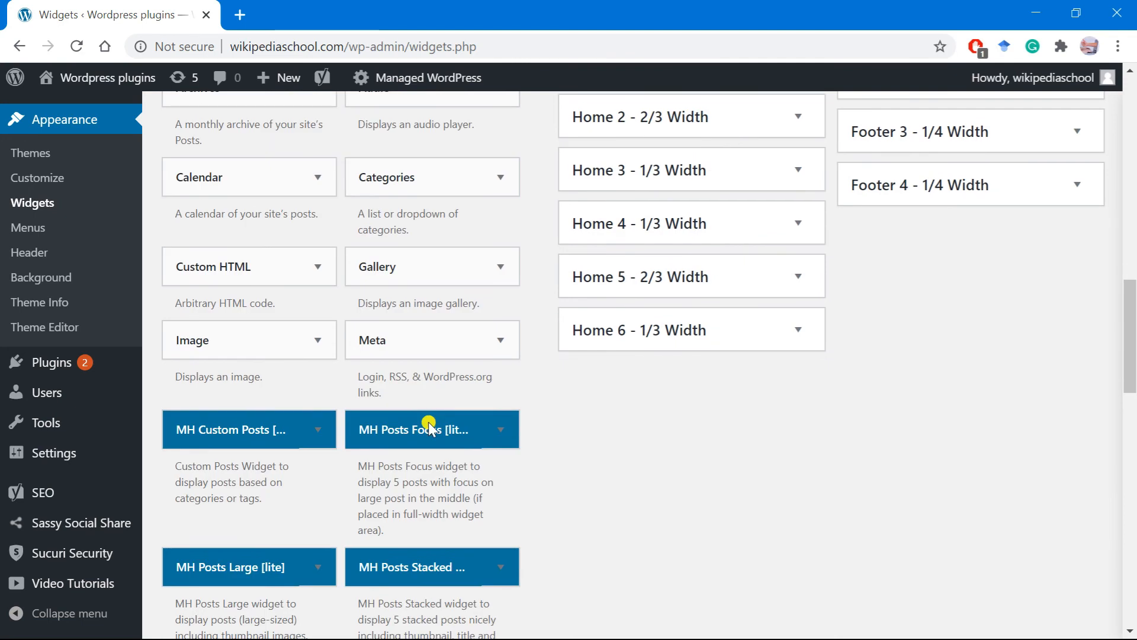
scroll(429, 425, "down", 6)
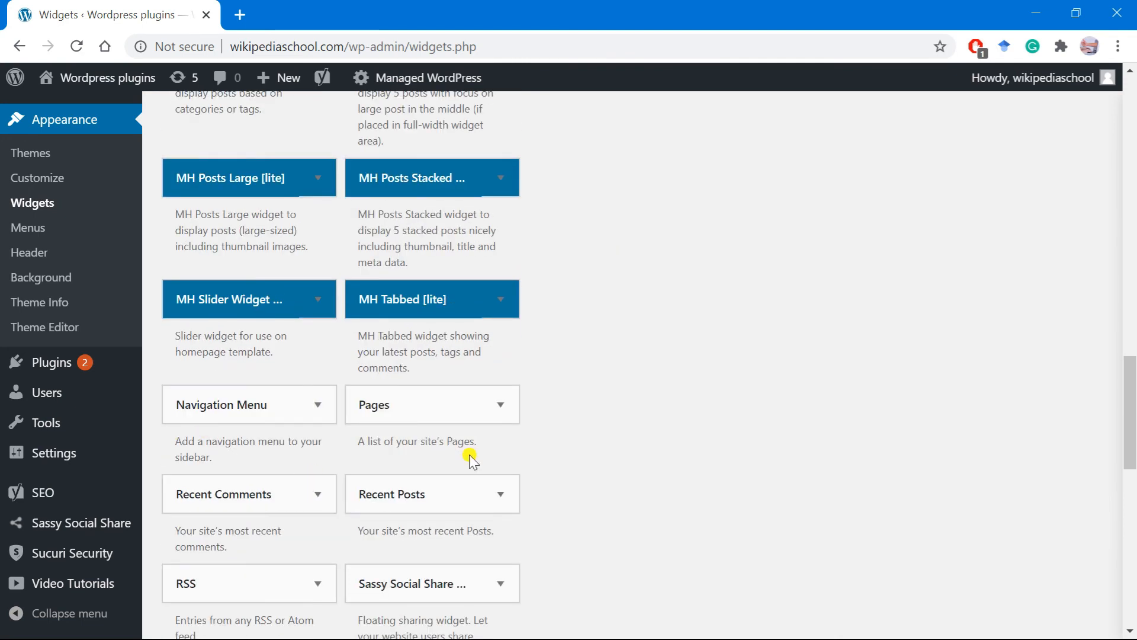
scroll(468, 468, "down", 5)
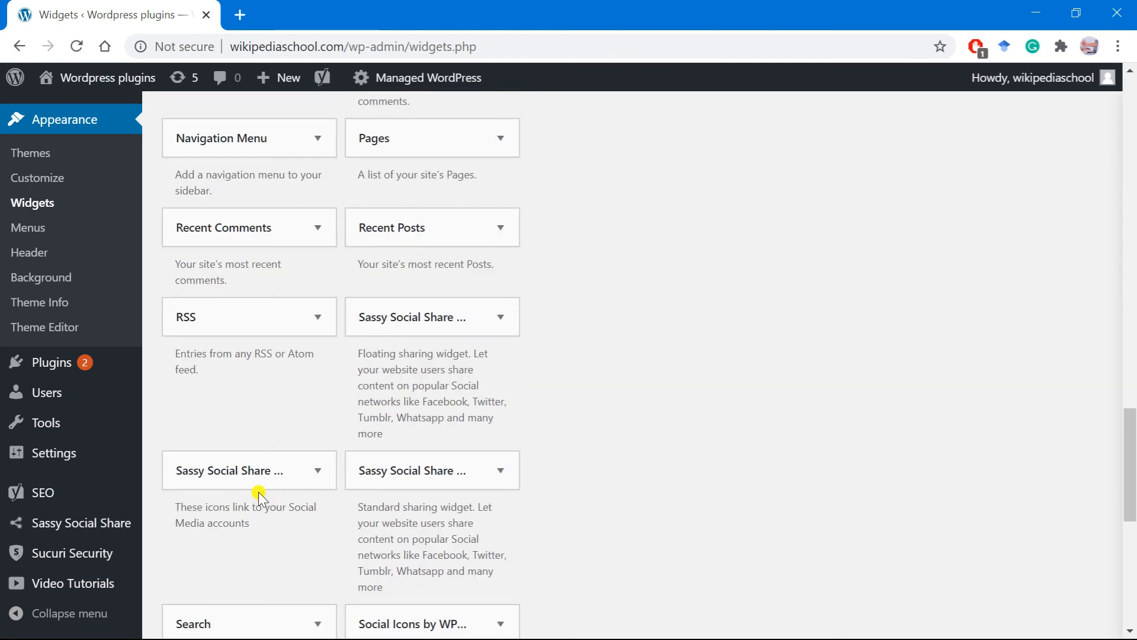
scroll(367, 471, "down", 3)
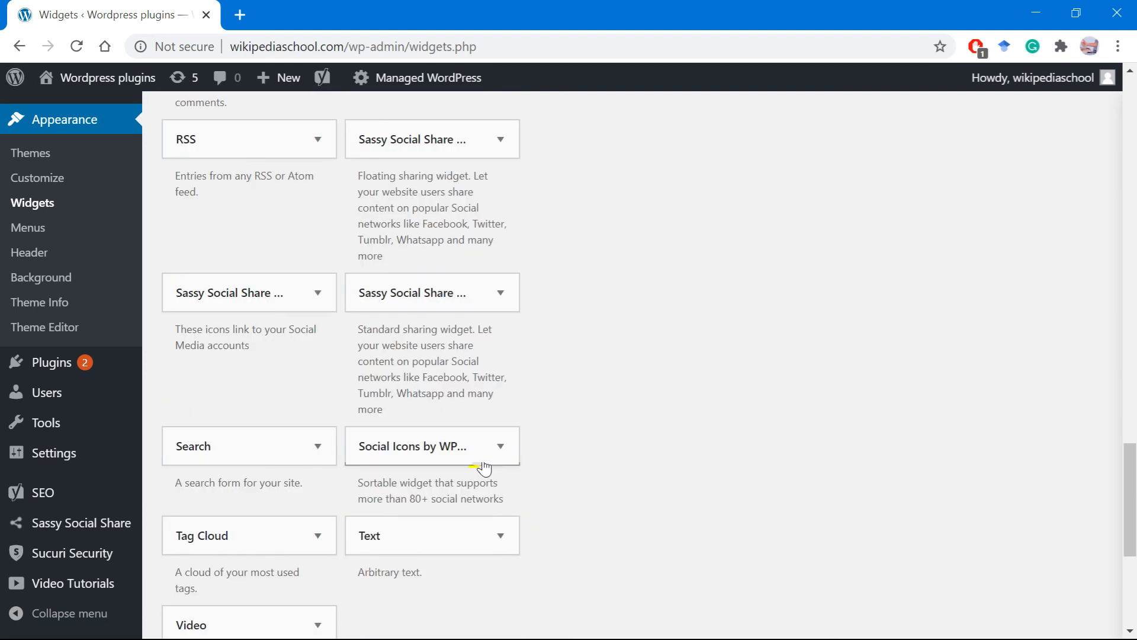
left_click(500, 447)
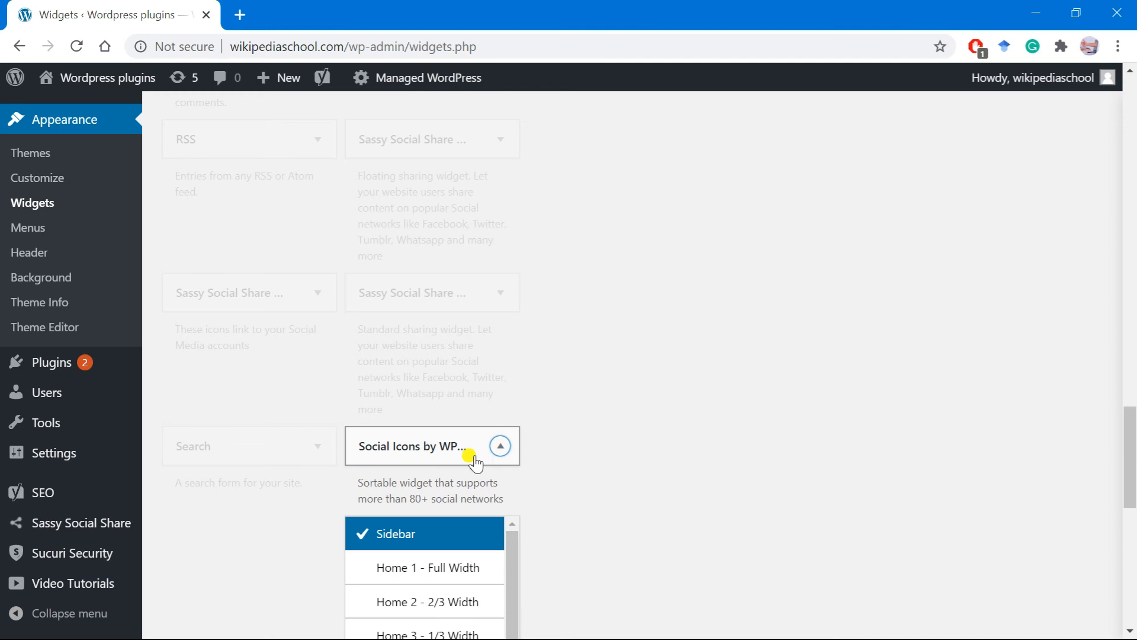
left_click(401, 538)
scroll(651, 501, "down", 7)
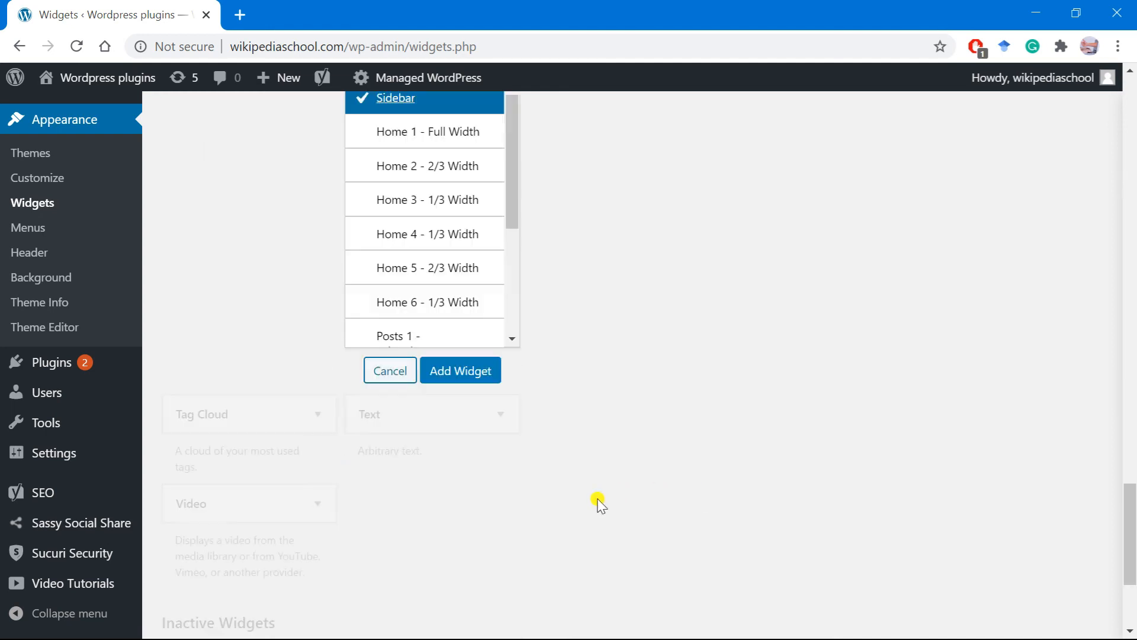
left_click(482, 366)
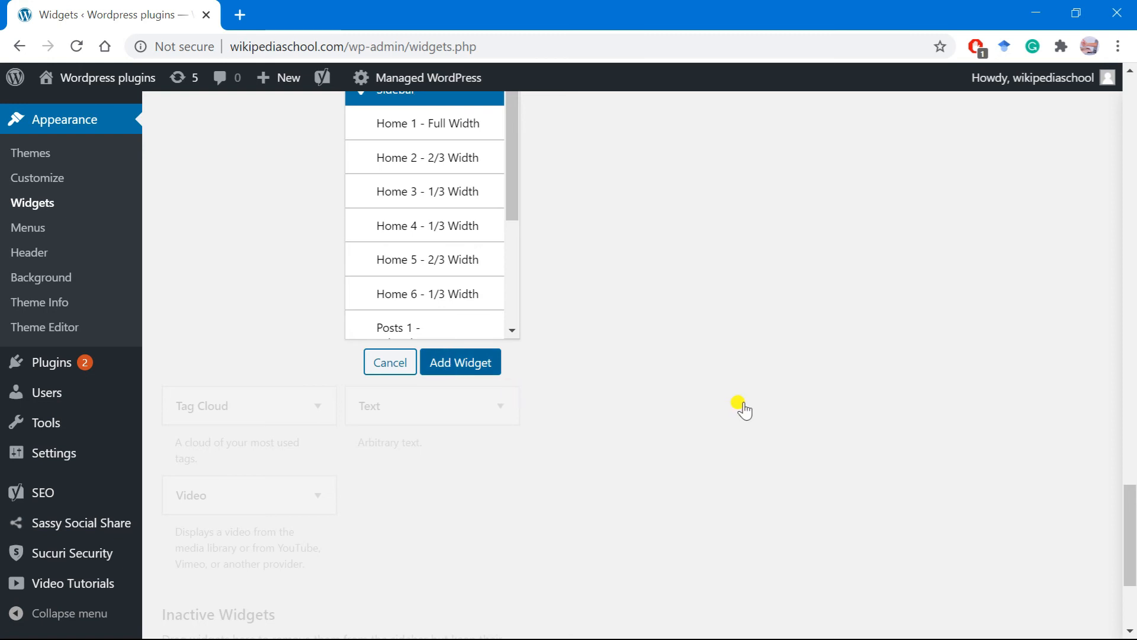
Review the new Social Icons widget's title, text above icons and link options, keeping icon labels turned off
scroll(734, 341, "up", 5)
scroll(711, 308, "up", 7)
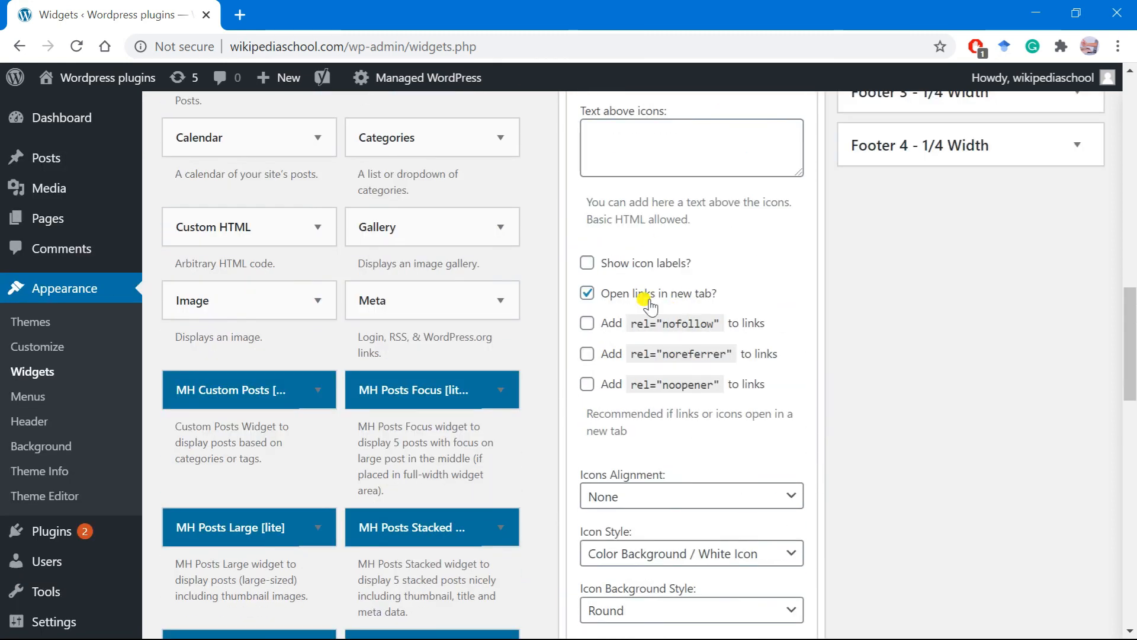
scroll(669, 237, "up", 4)
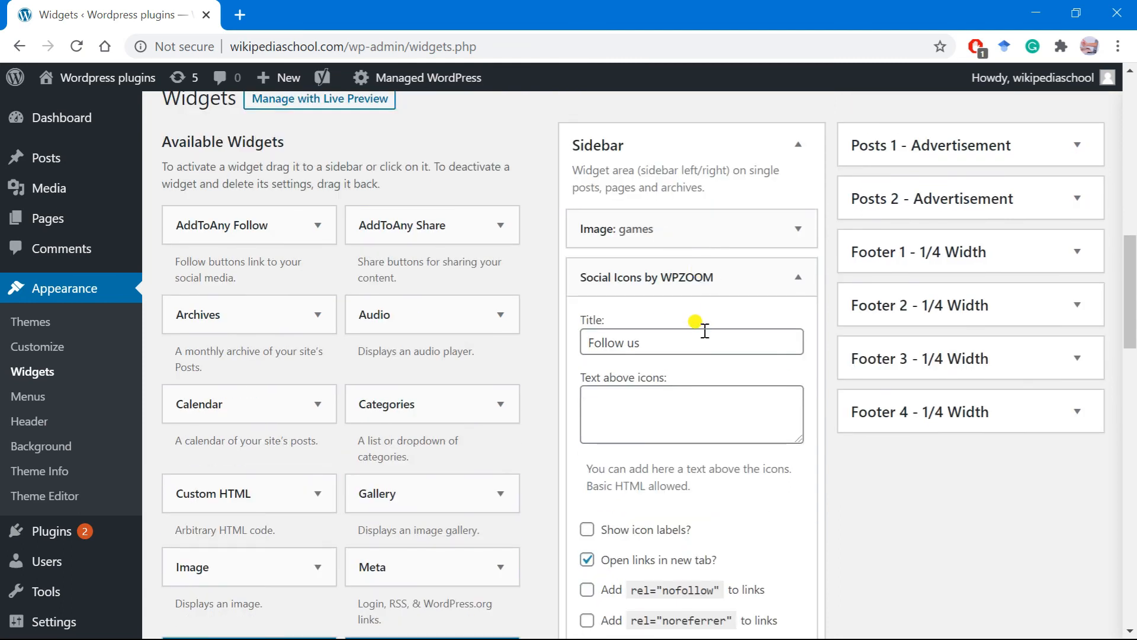
left_click(704, 336)
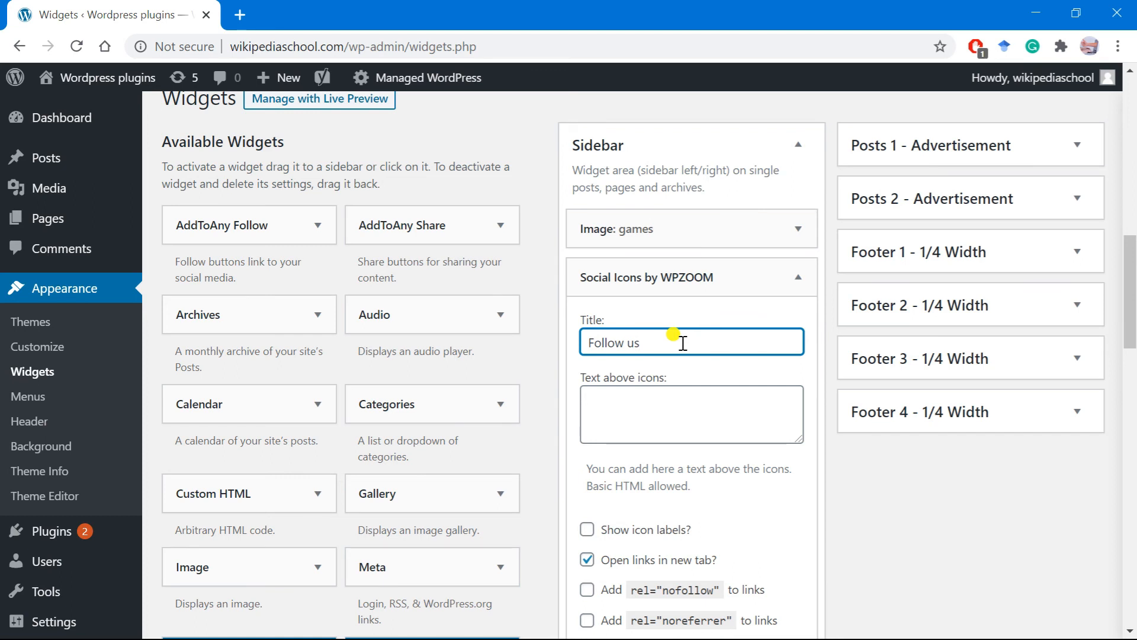
left_click(686, 414)
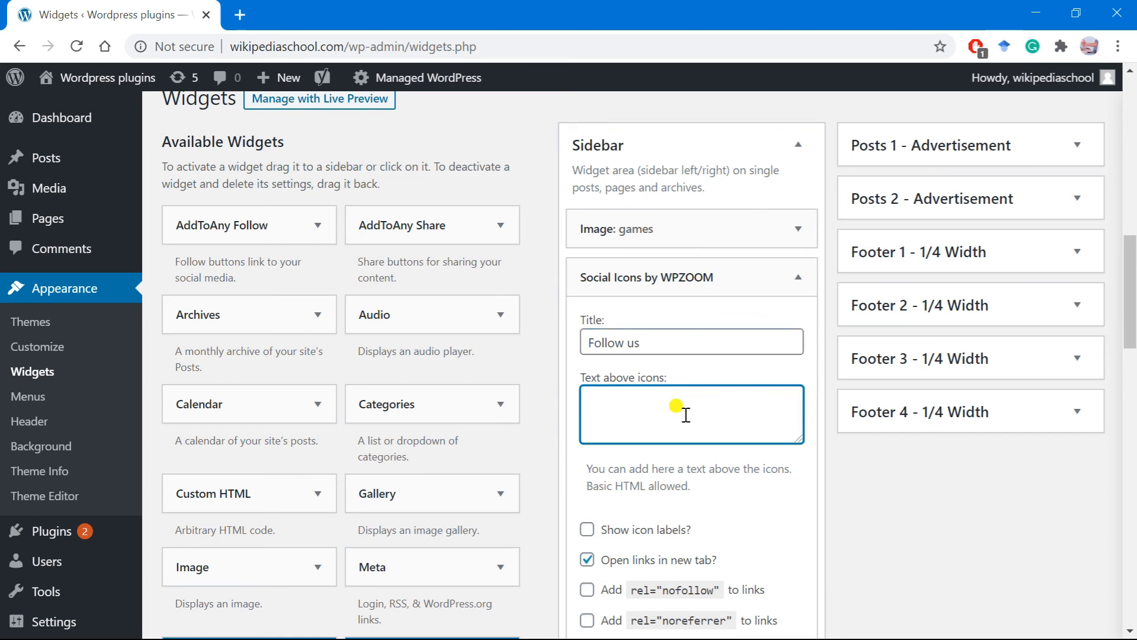
scroll(686, 414, "down", 3)
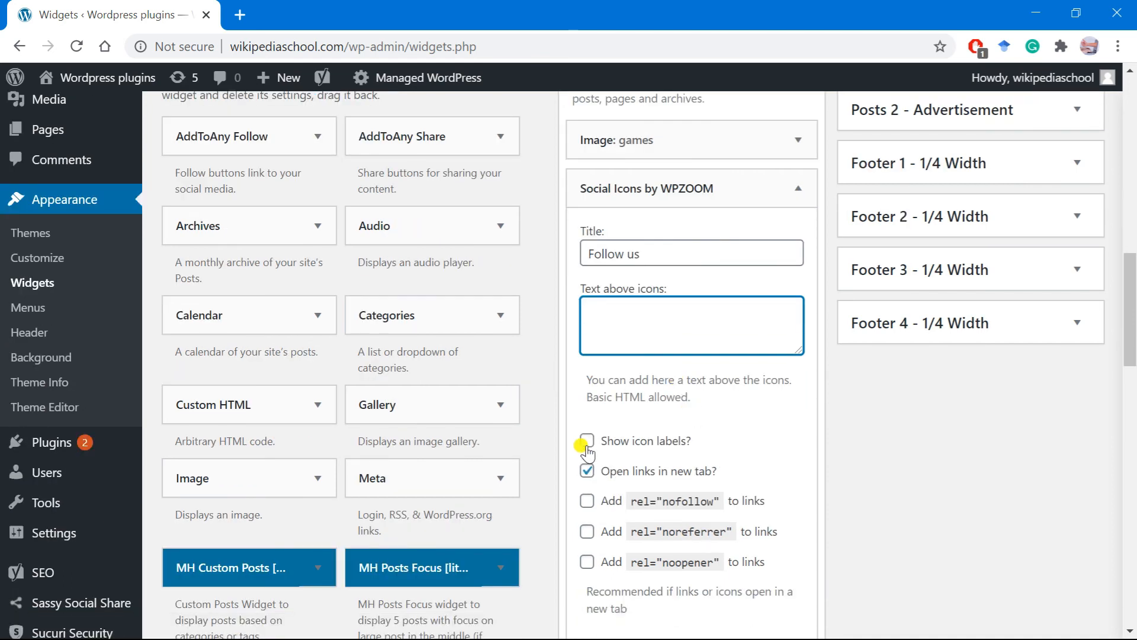
left_click(587, 442)
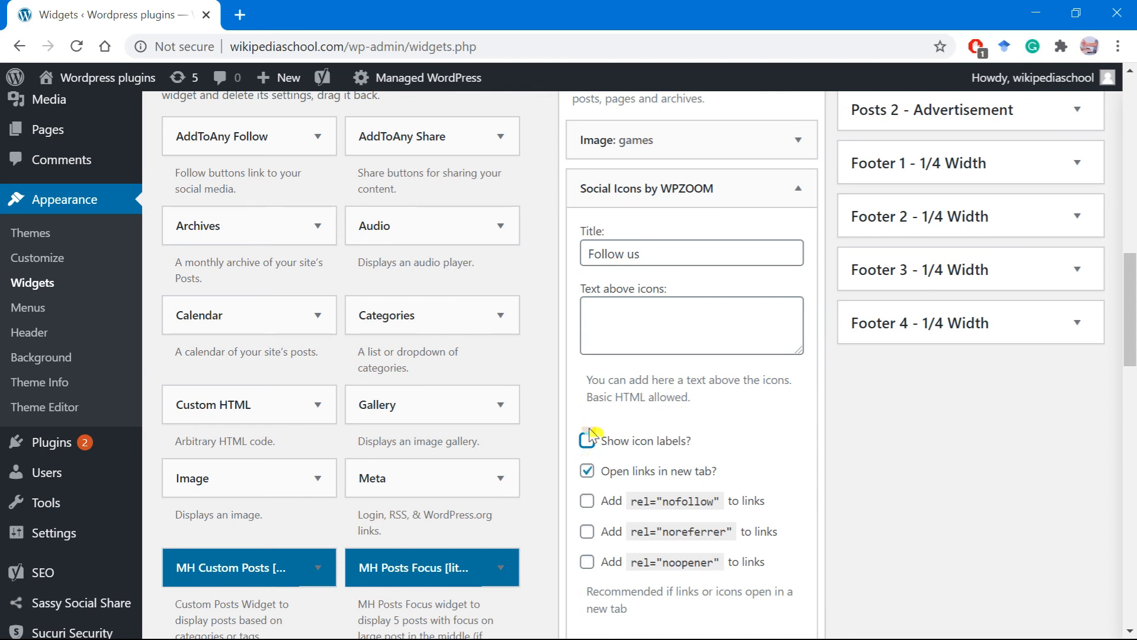
scroll(740, 450, "down", 3)
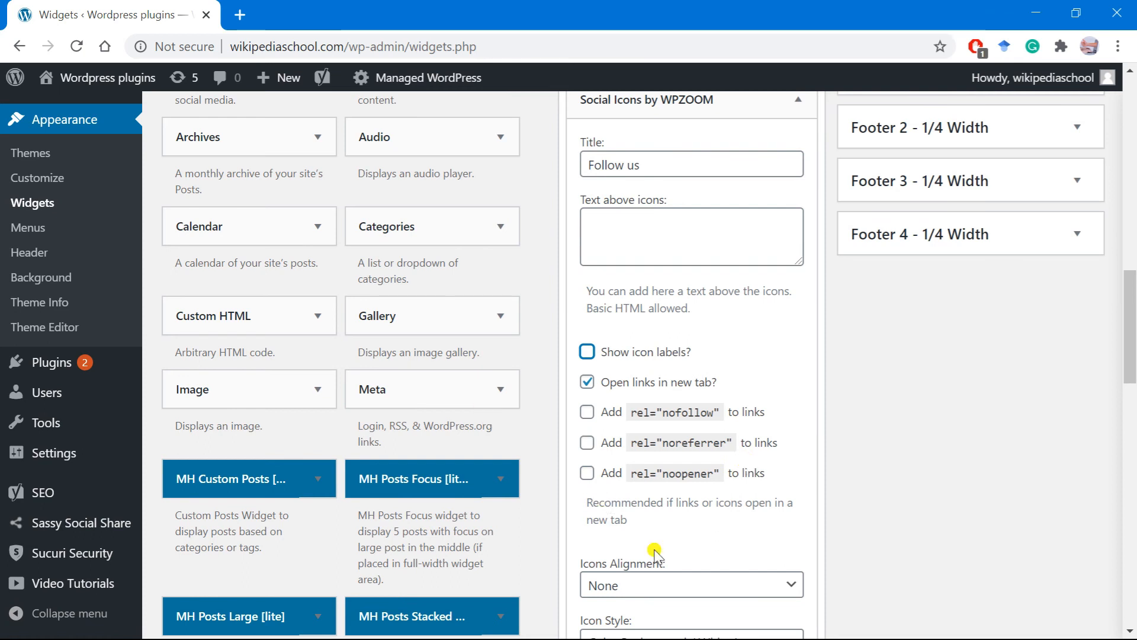
Set the icons alignment of the Social Icons widget to Align Center
scroll(681, 527, "down", 3)
left_click(776, 505)
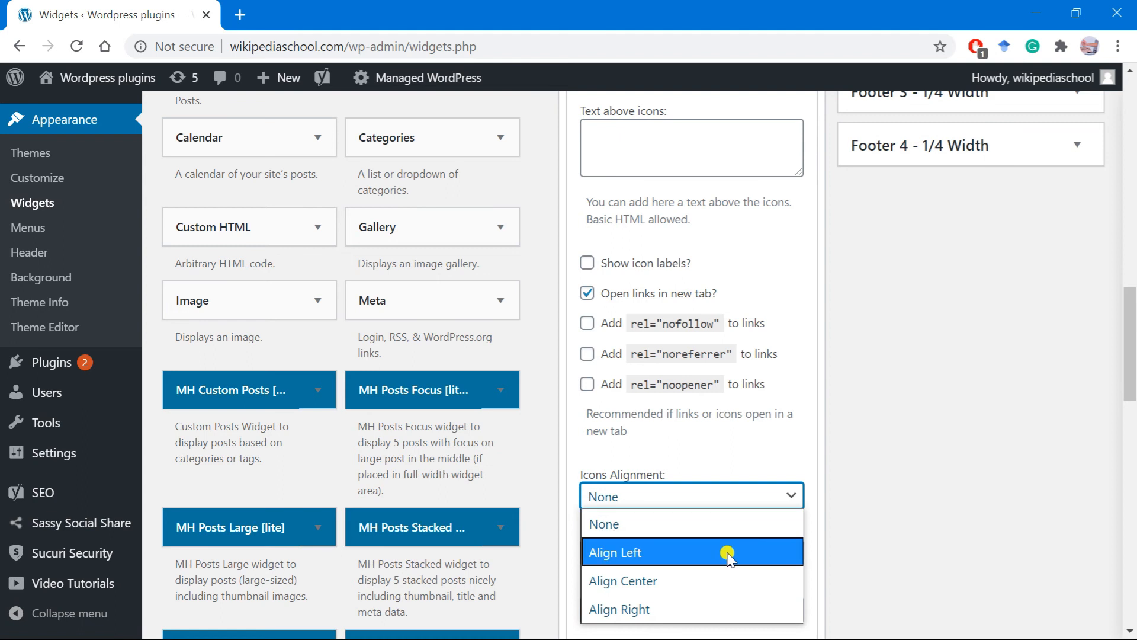
left_click(722, 580)
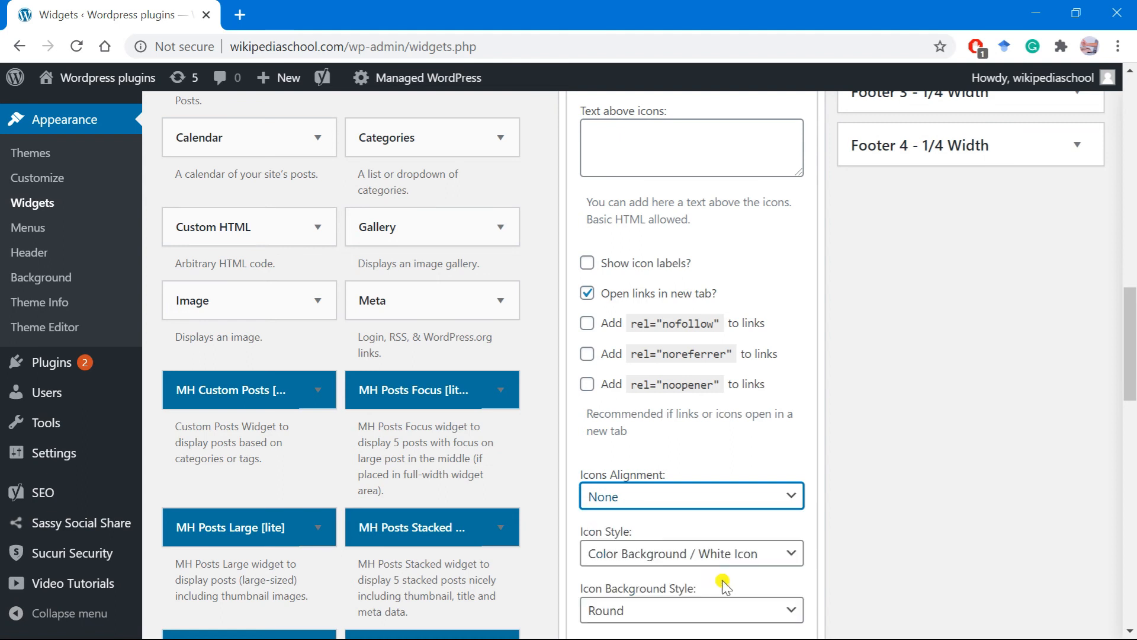
Keep the icon style at Color Background / White Icon and set the icon background style to Square
scroll(728, 577, "down", 3)
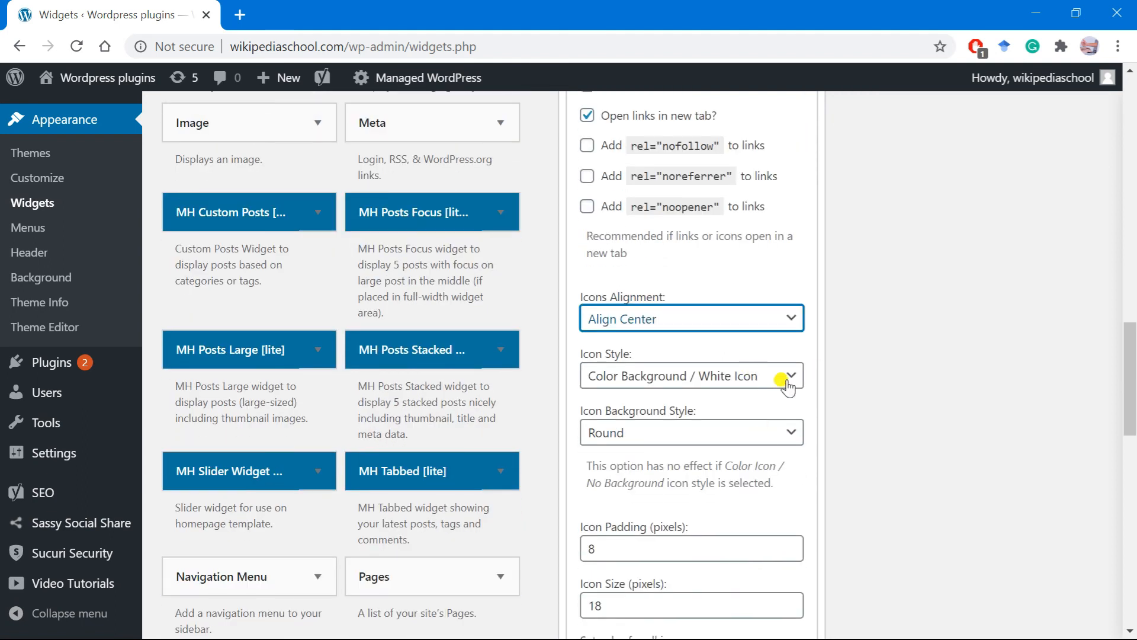
left_click(794, 382)
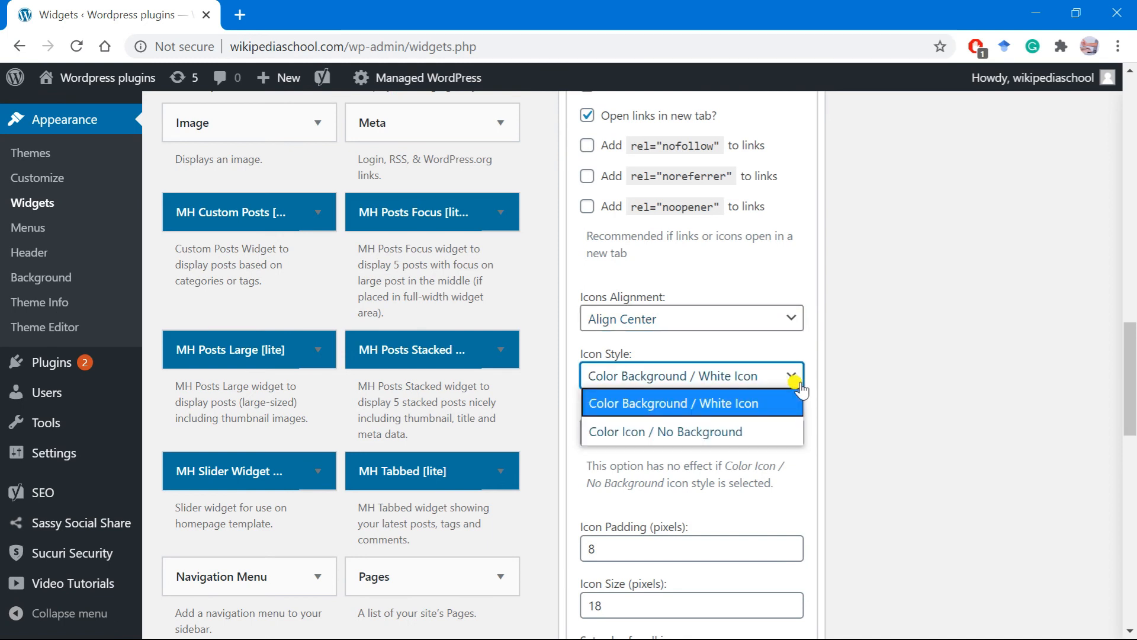
left_click(795, 382)
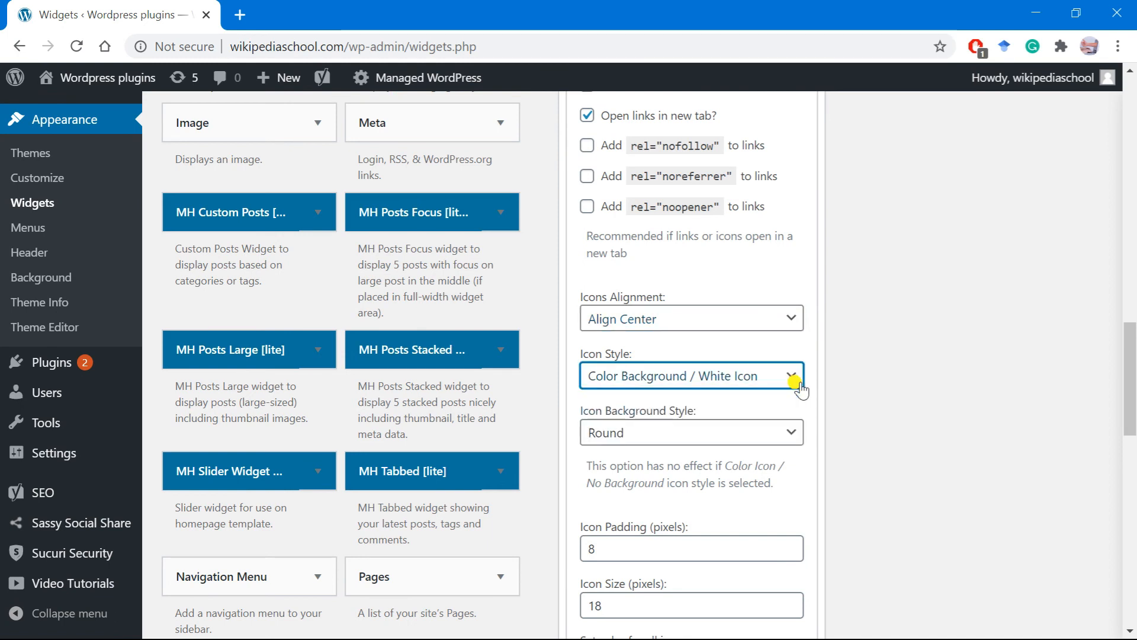
left_click(795, 436)
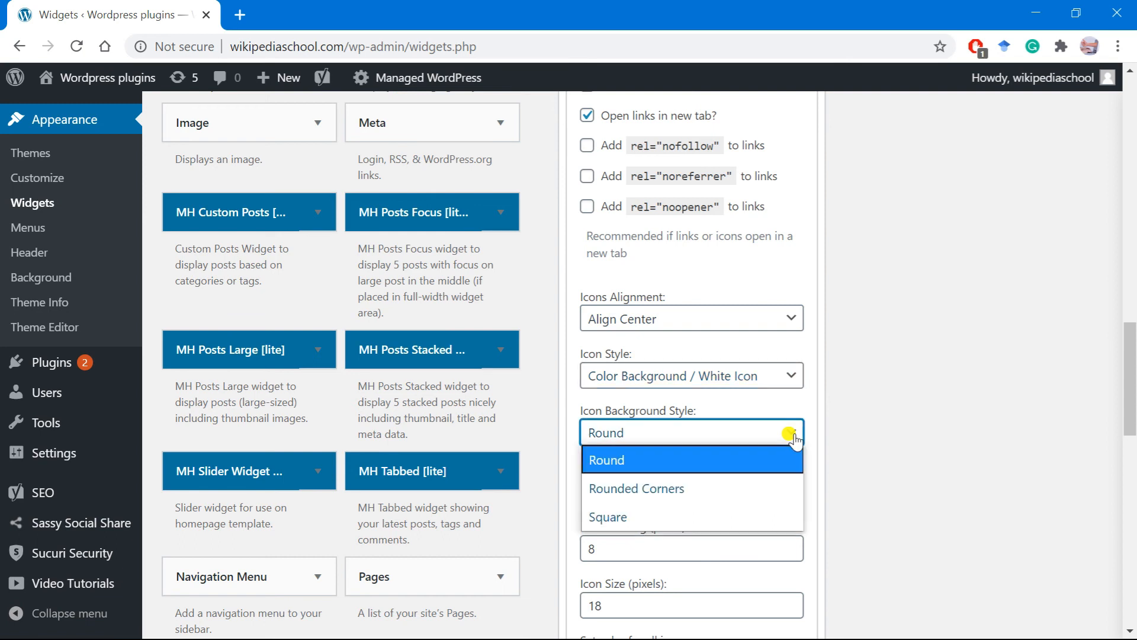
left_click(699, 524)
Set the icon padding of the Social Icons widget to 10 pixels
scroll(723, 474, "down", 1)
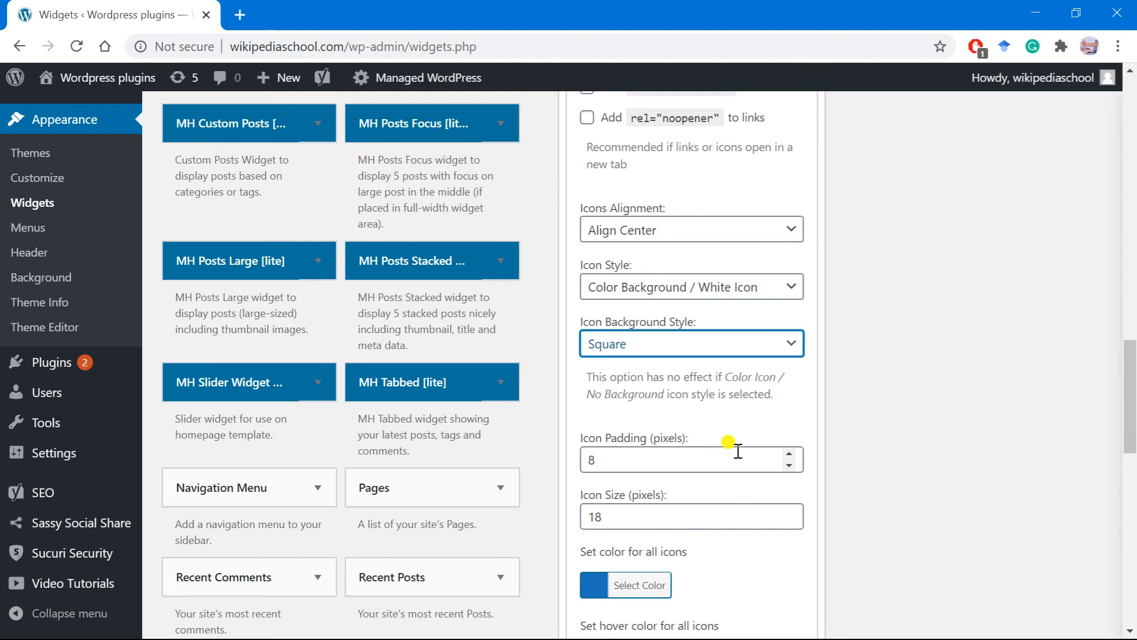
left_click(789, 455)
left_click(788, 454)
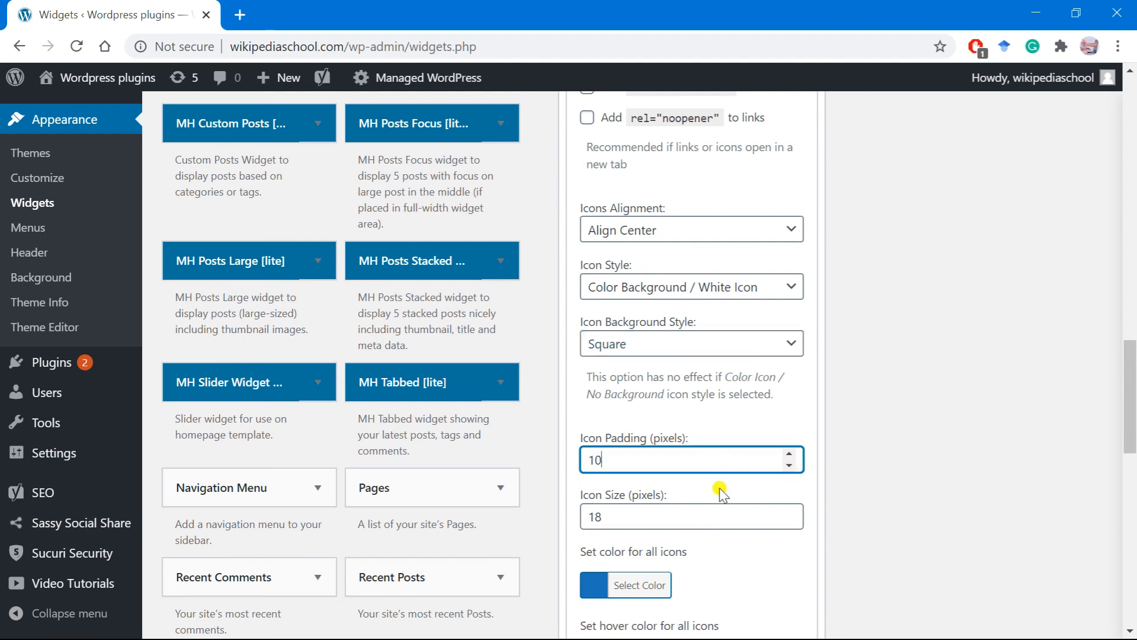
Review the widget's icon size, icon color and hover color options, and the Facebook, Twitter and Instagram link fields
scroll(705, 473, "down", 1)
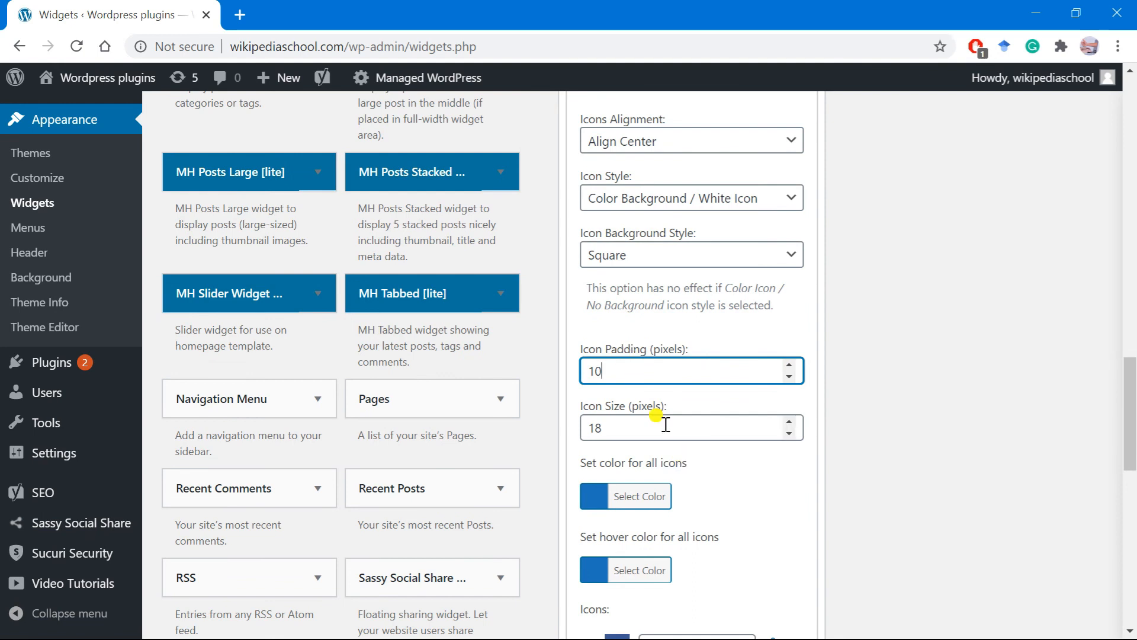
scroll(632, 495, "down", 1)
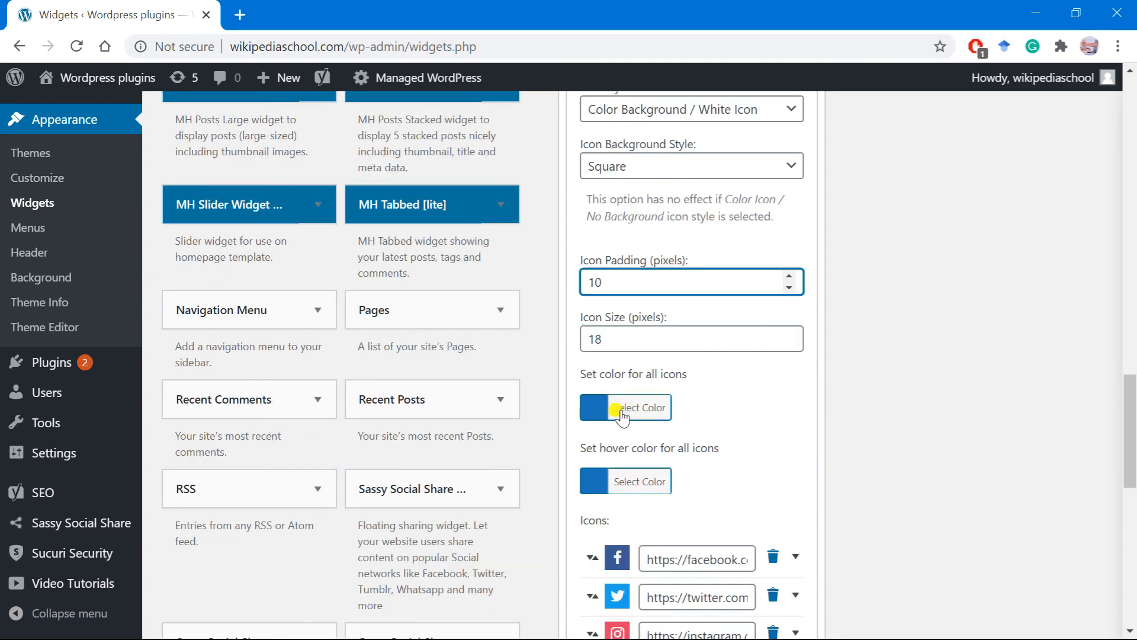
scroll(657, 414, "down", 1)
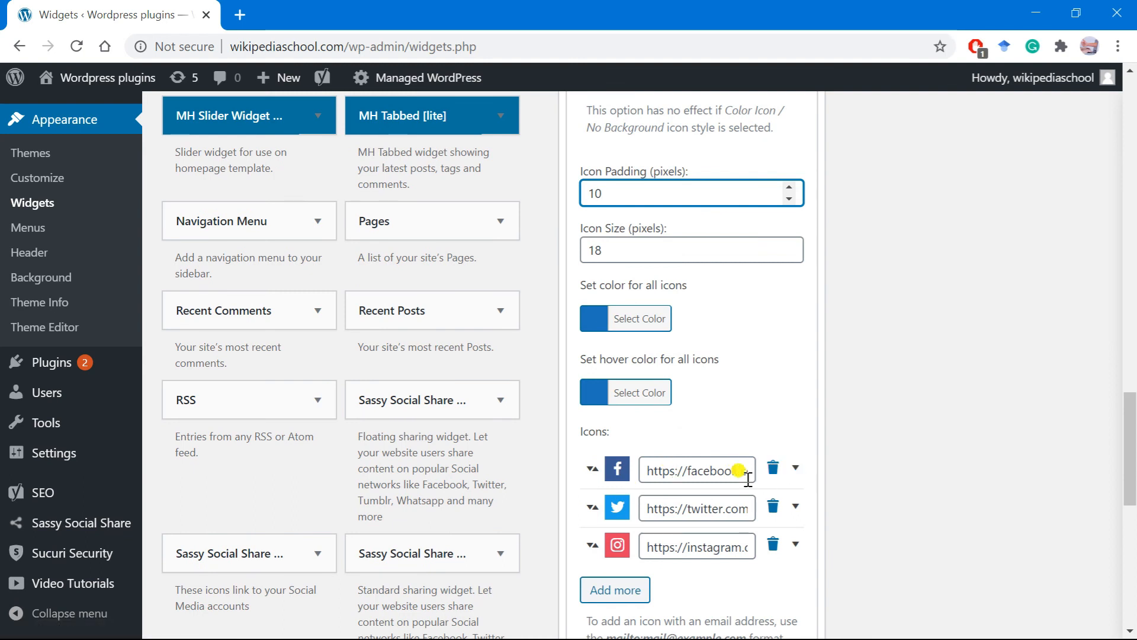
scroll(748, 479, "down", 1)
left_click_drag(651, 382, 797, 394)
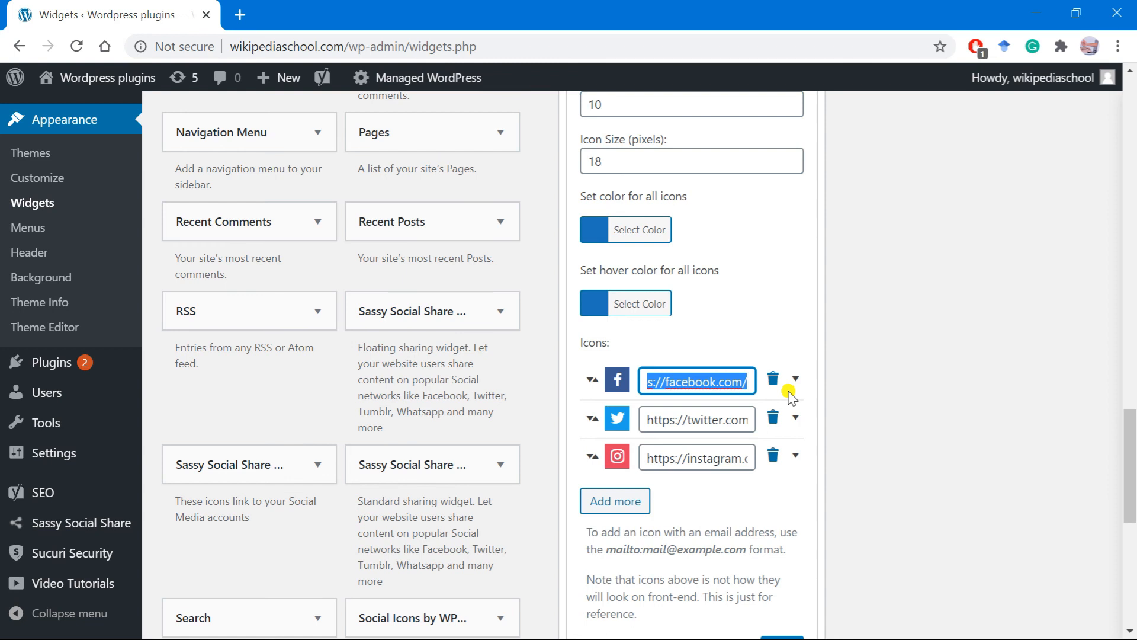
left_click(741, 415)
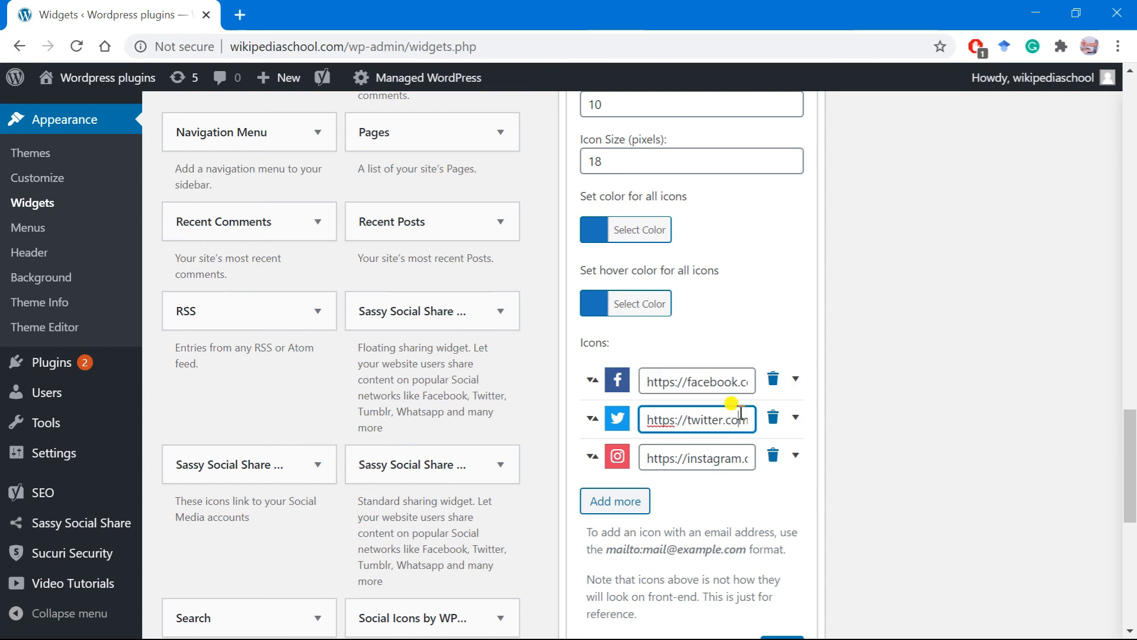
left_click(734, 459)
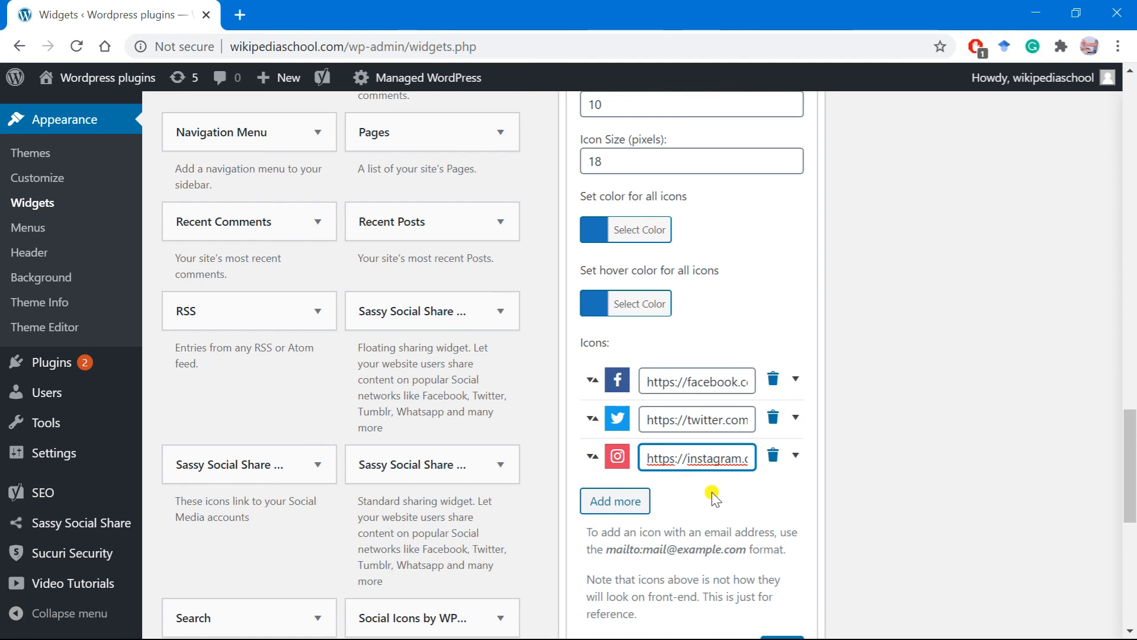
scroll(713, 498, "down", 2)
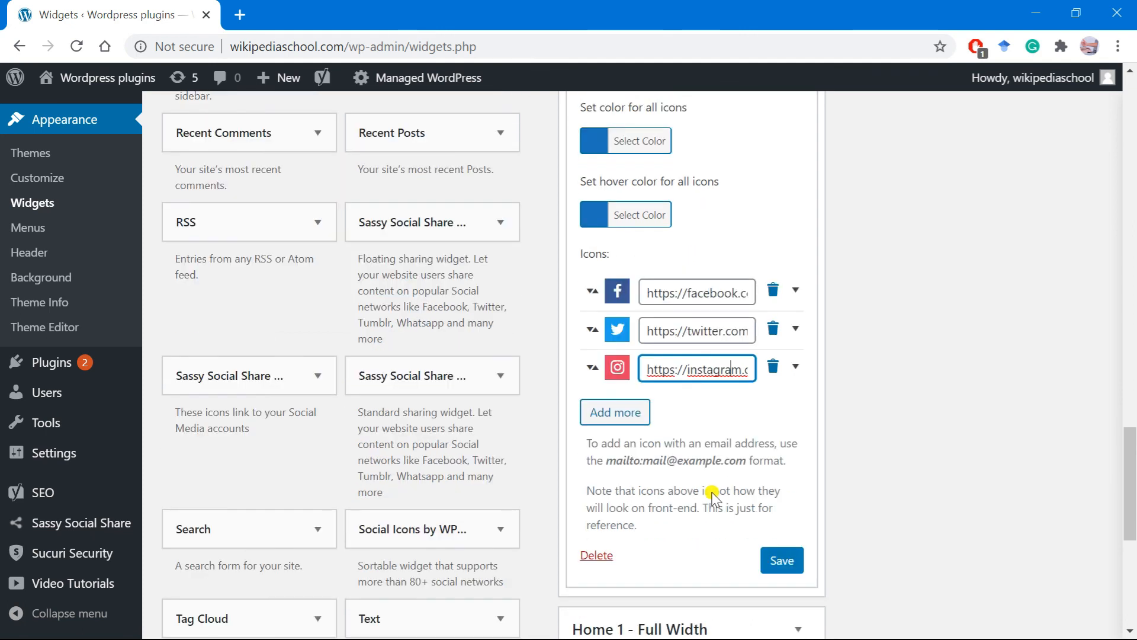
Add a blank icon entry to the widget's icon list and delete it again
left_click(635, 423)
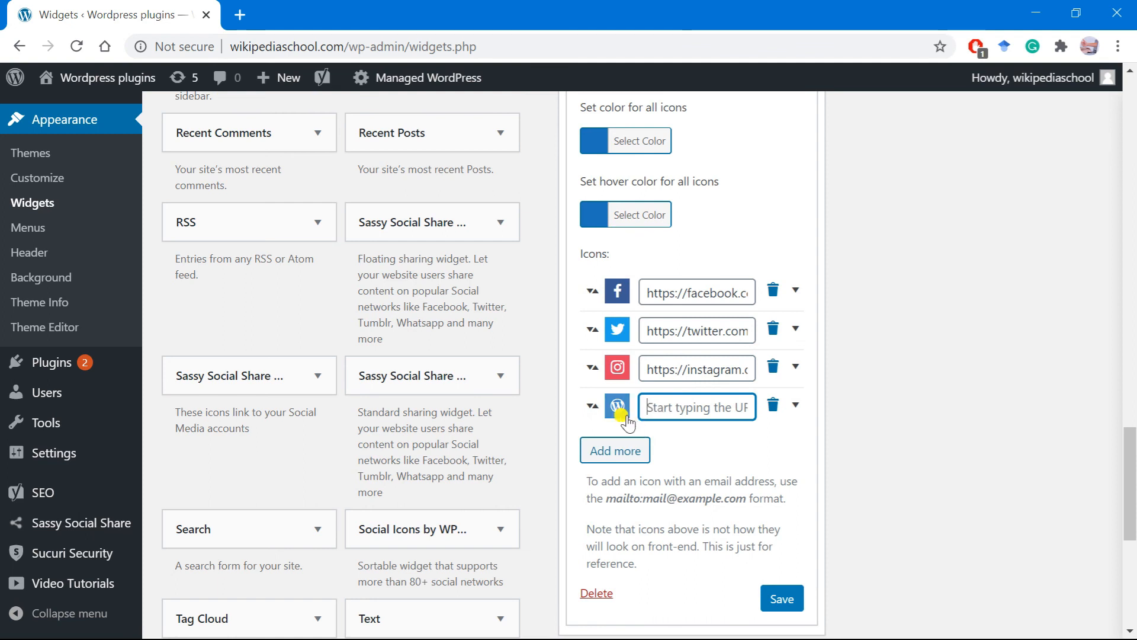
left_click(773, 406)
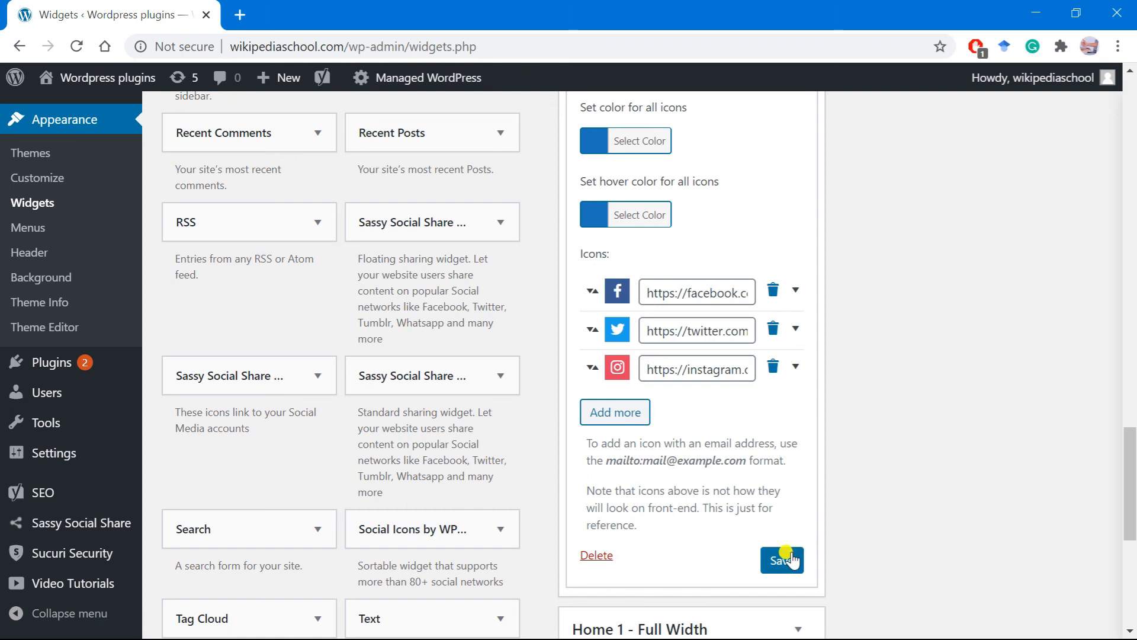
Save the Social Icons by WPZOOM widget settings
scroll(781, 553, "down", 1)
left_click(780, 486)
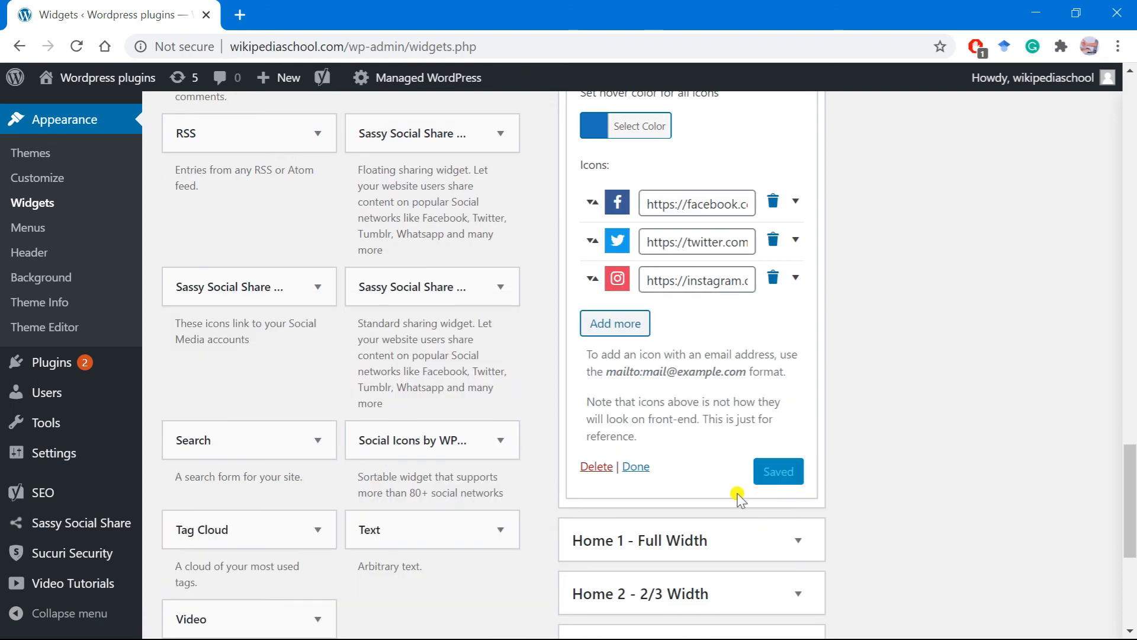
Go to the site's list of posts and view the published "rumors" post
scroll(543, 385, "up", 4)
scroll(543, 450, "up", 5)
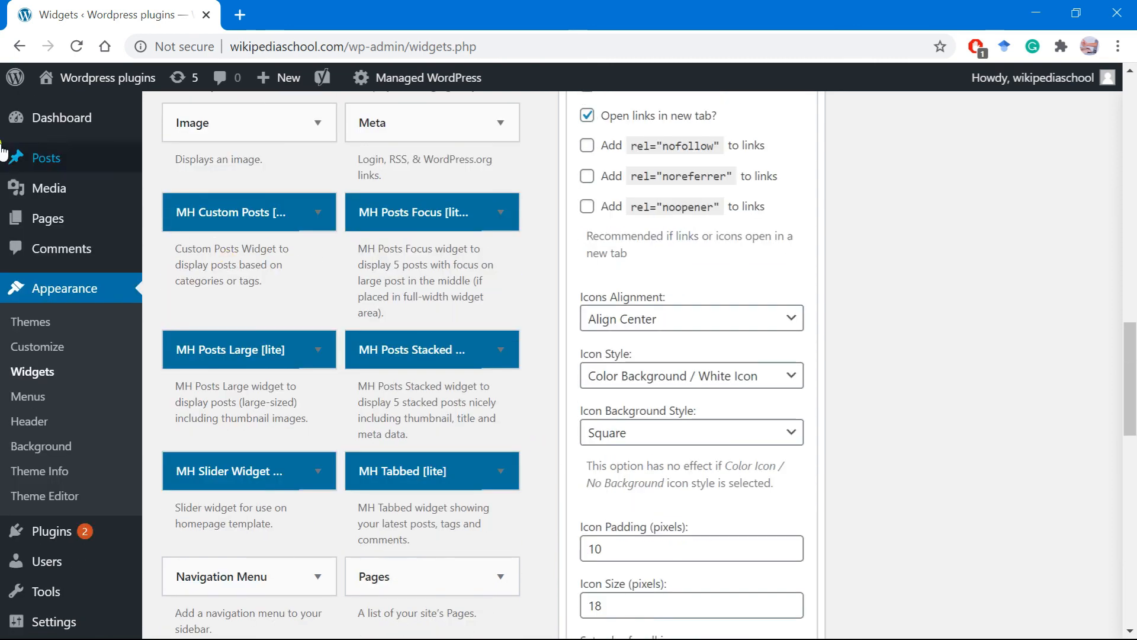
mouse_move(24, 157)
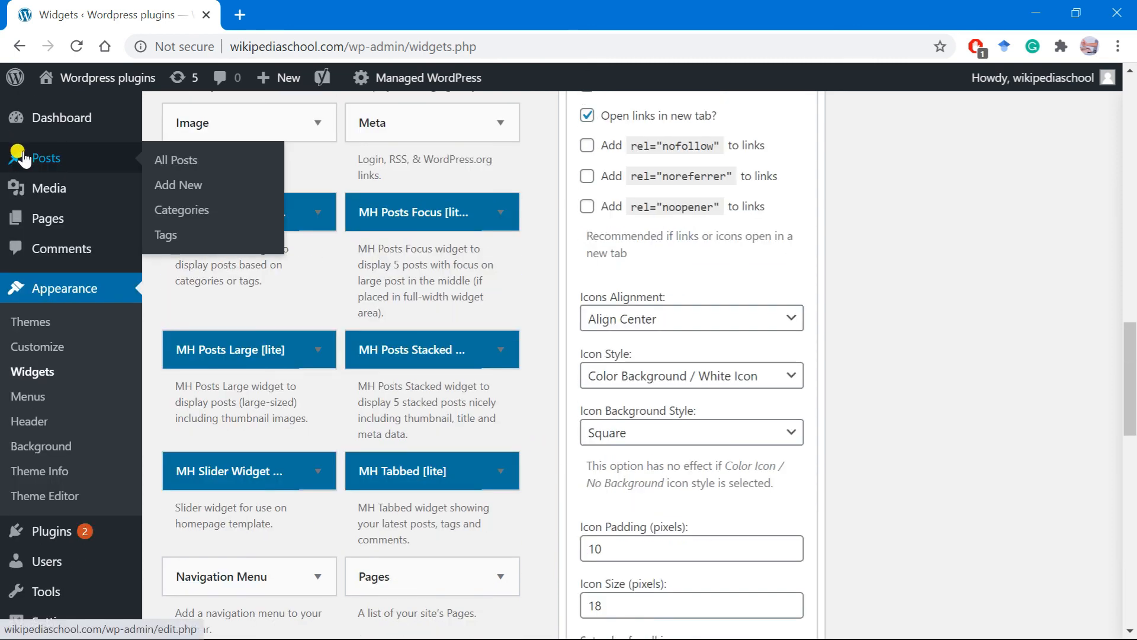
left_click(23, 158)
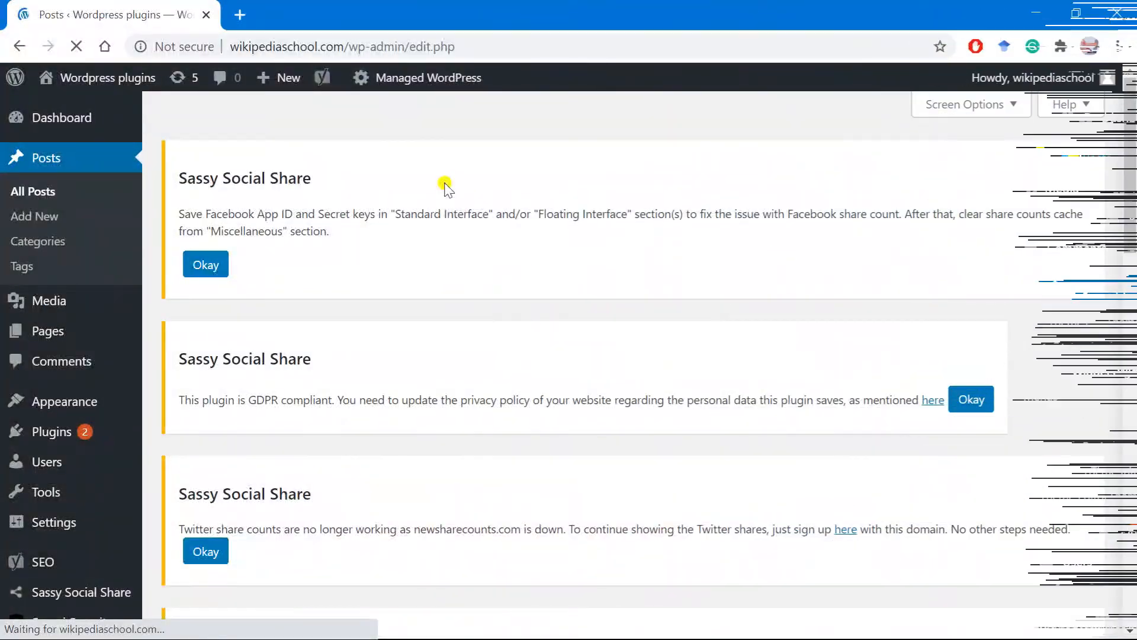
scroll(445, 187, "down", 10)
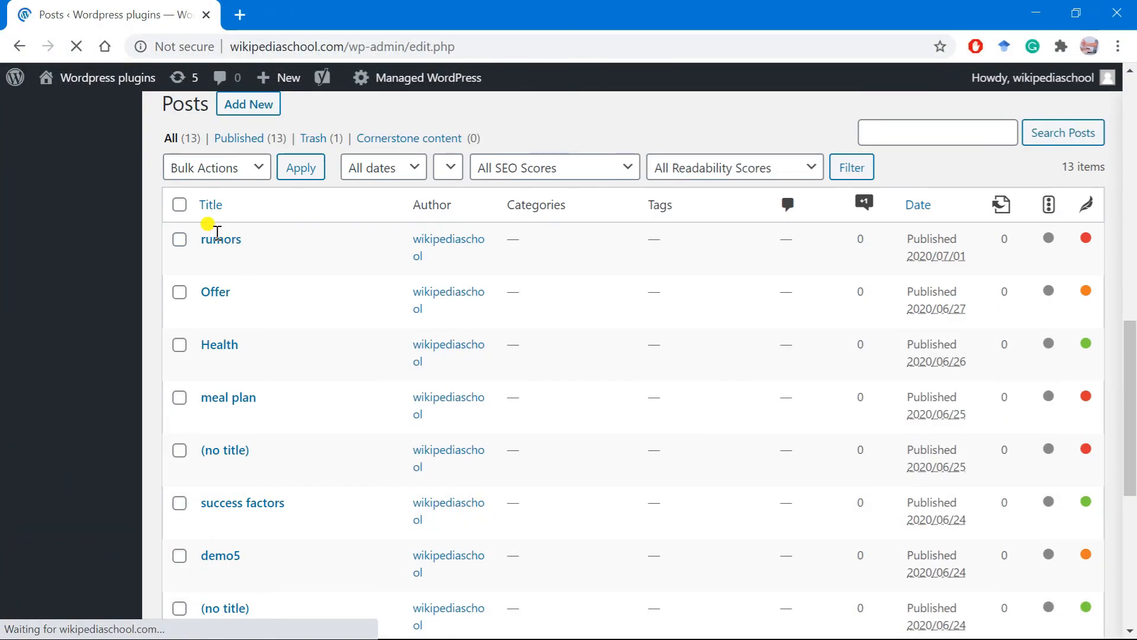
mouse_move(217, 240)
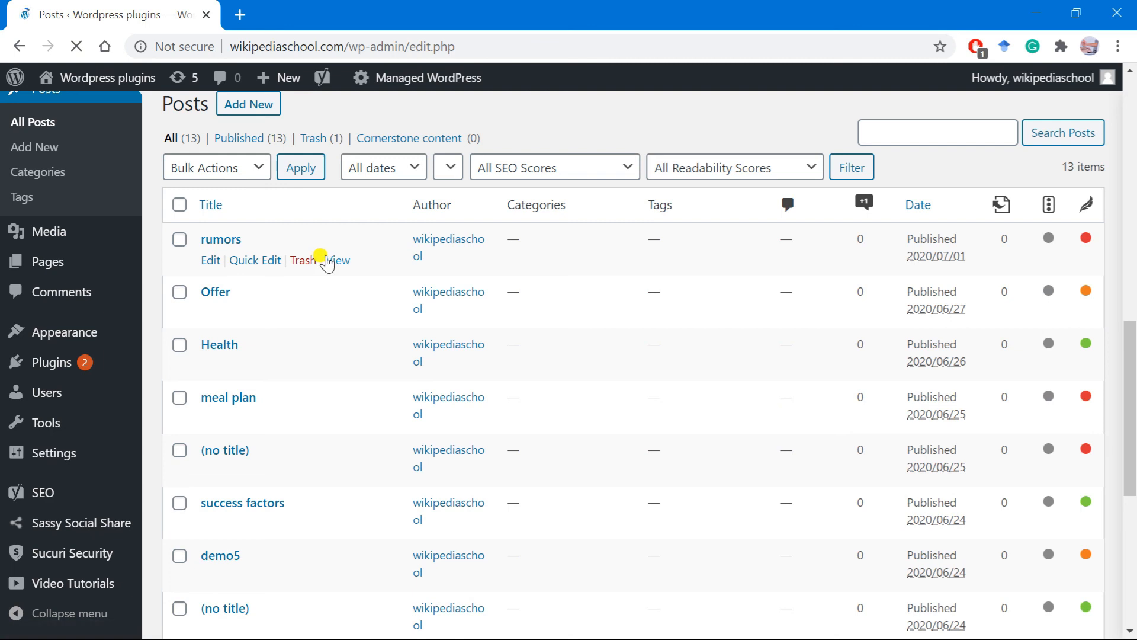
left_click(335, 262)
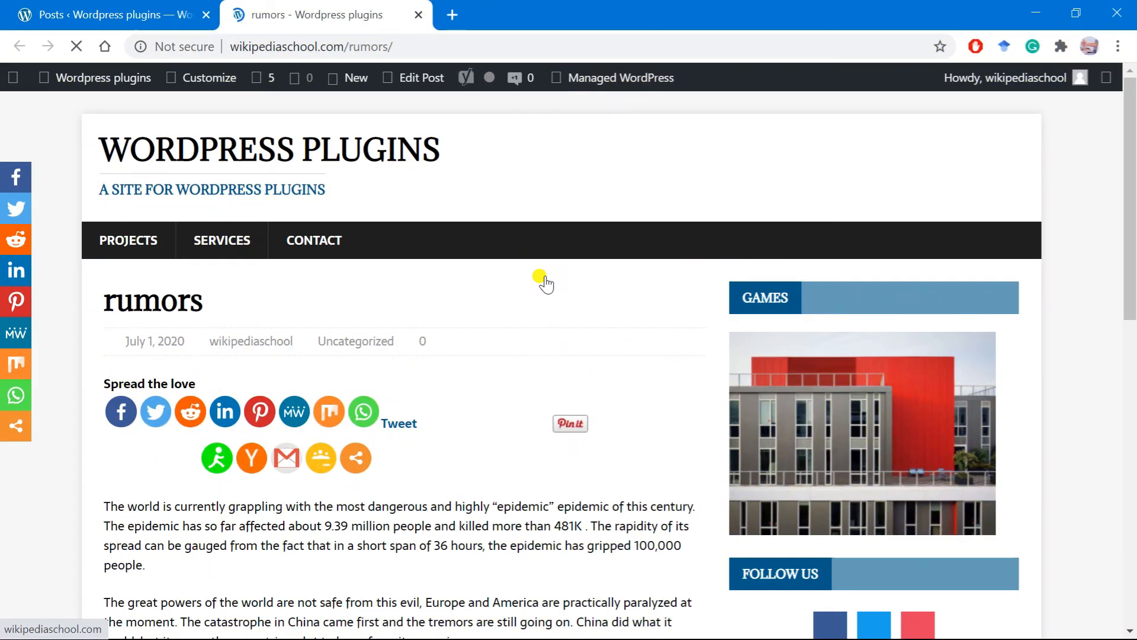
Examine the Follow Us sidebar icons, the floating share bar and the share buttons above and below the "rumors" post
scroll(559, 317, "down", 1)
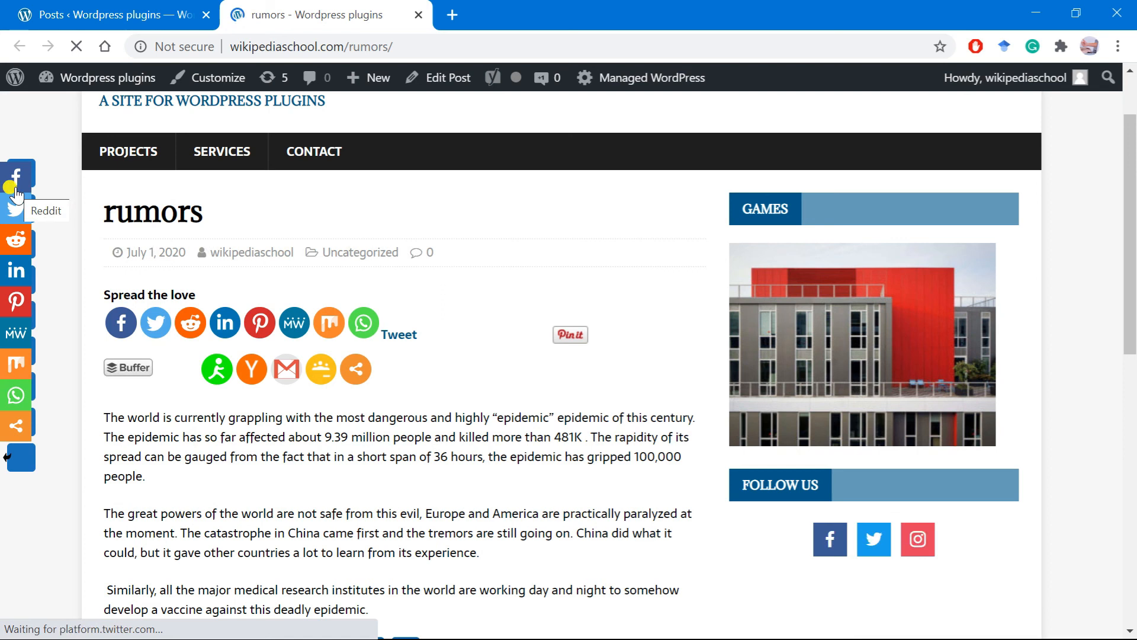
scroll(782, 432, "down", 3)
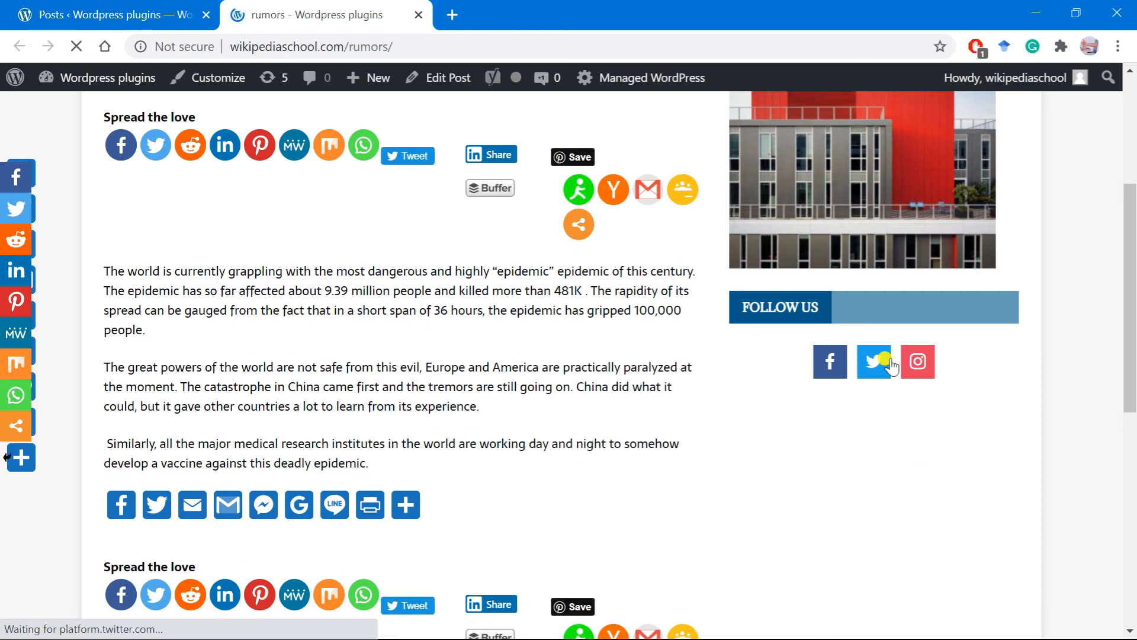
scroll(858, 365, "down", 3)
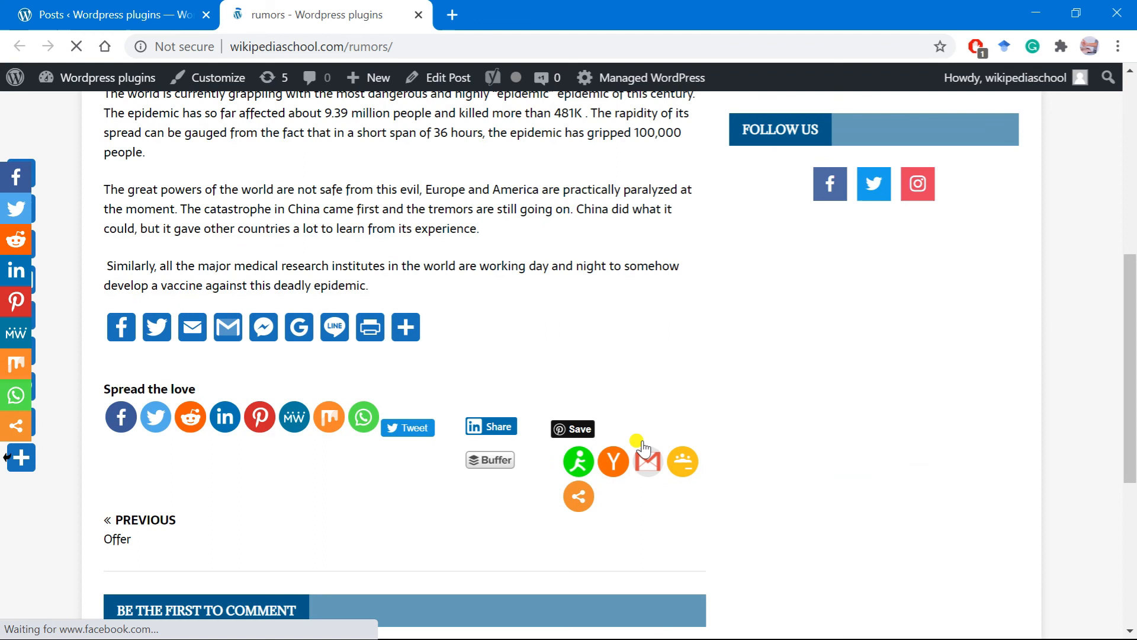
scroll(314, 544, "up", 5)
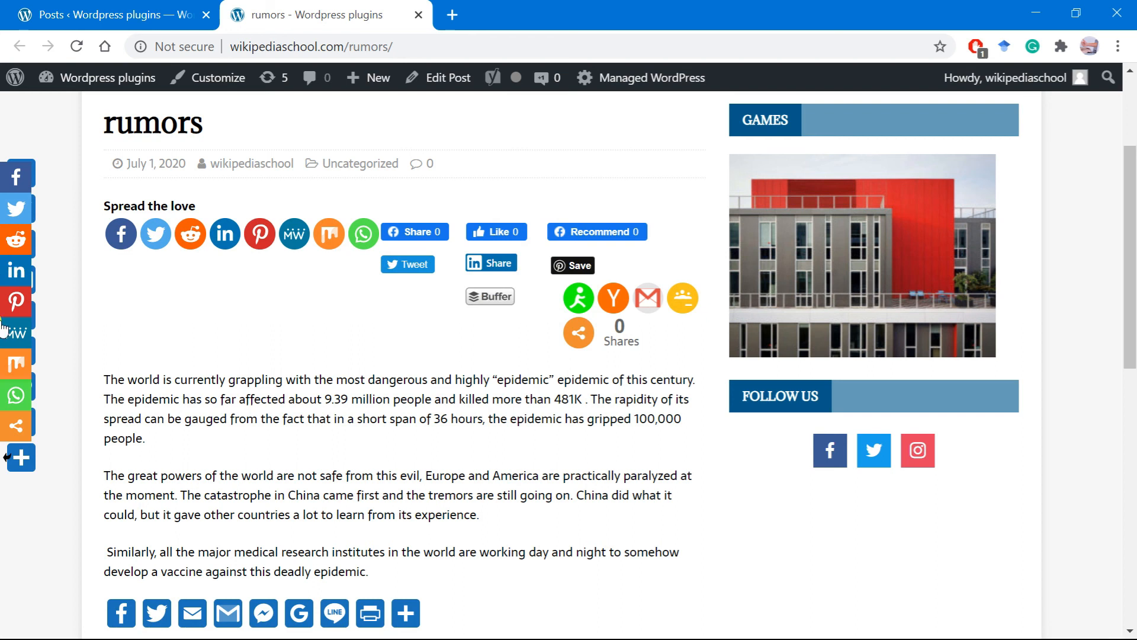
scroll(4, 221, "down", 2)
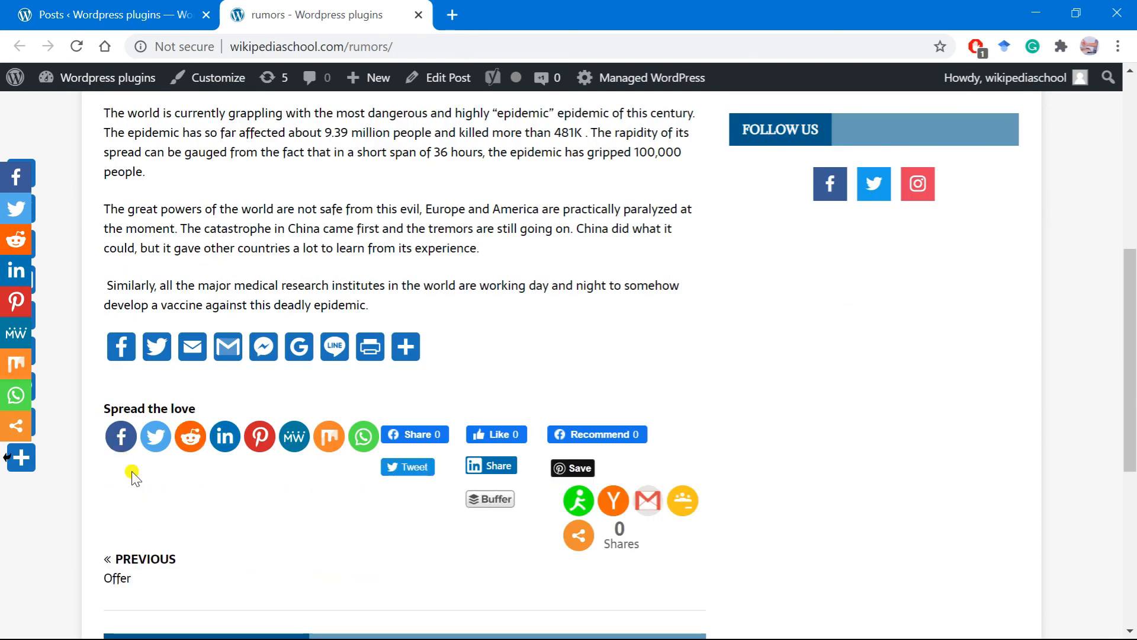
scroll(132, 472, "up", 5)
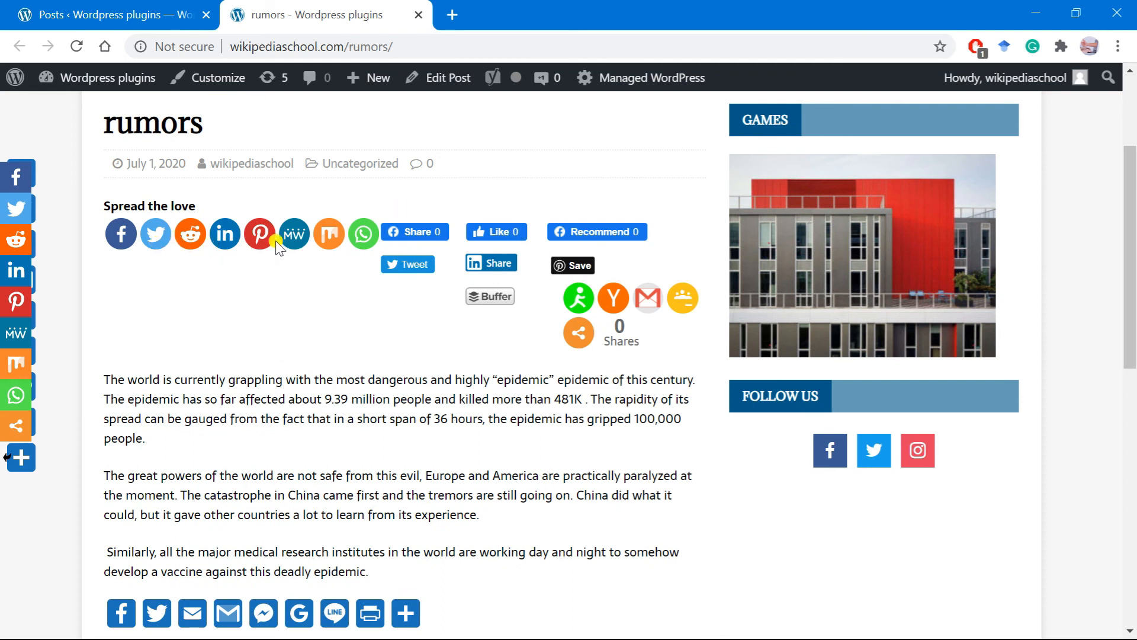
scroll(275, 529, "down", 5)
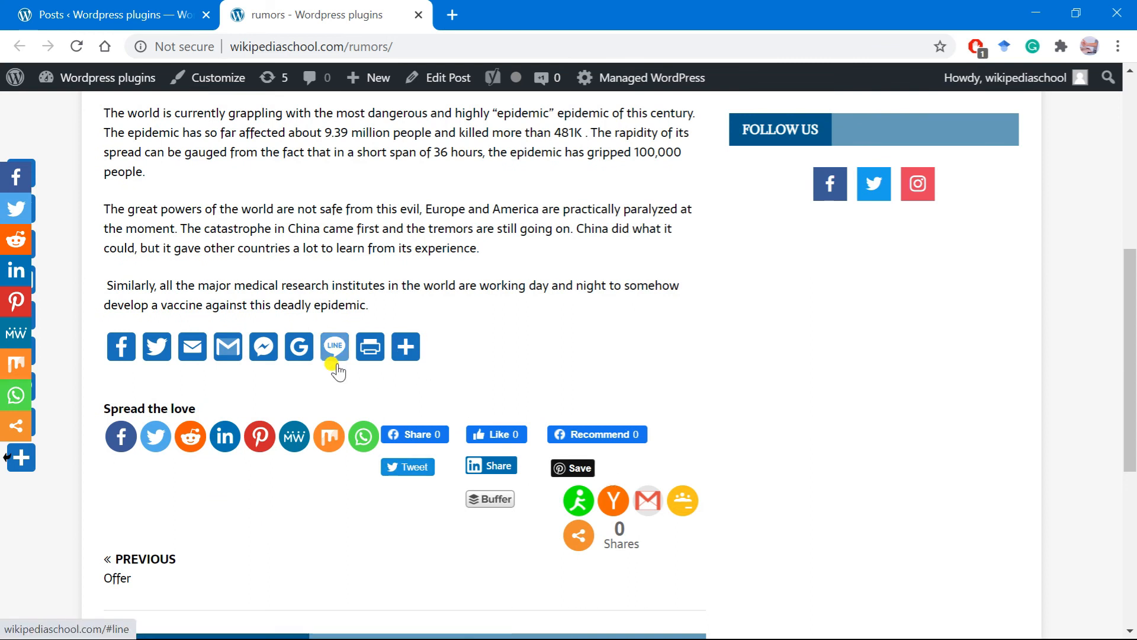
scroll(332, 371, "down", 5)
scroll(406, 386, "up", 6)
scroll(406, 386, "up", 6)
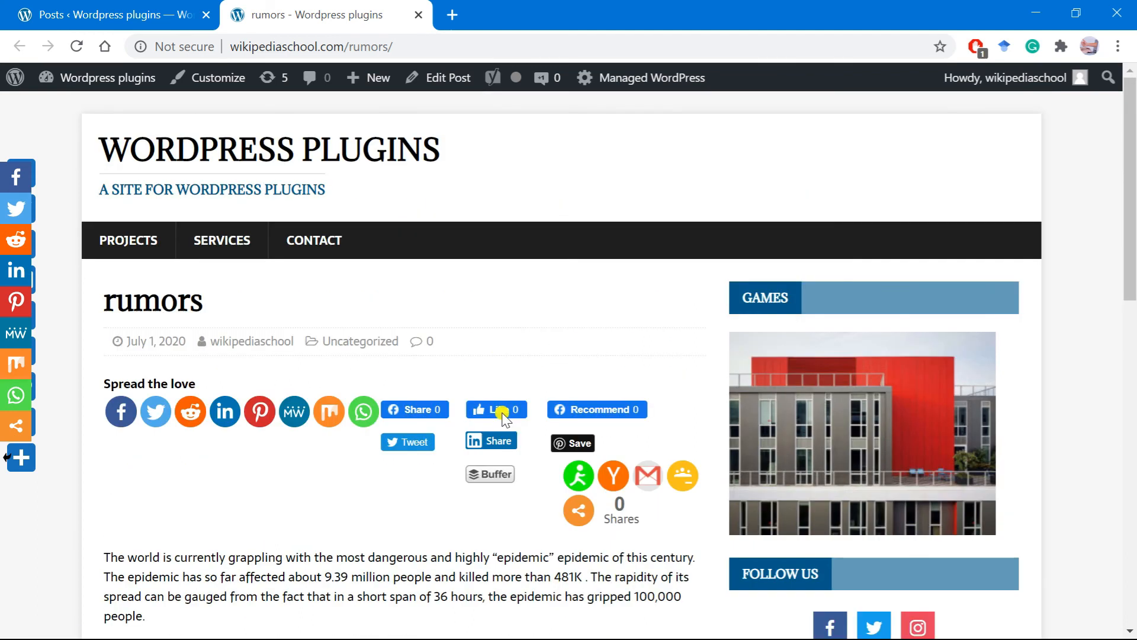